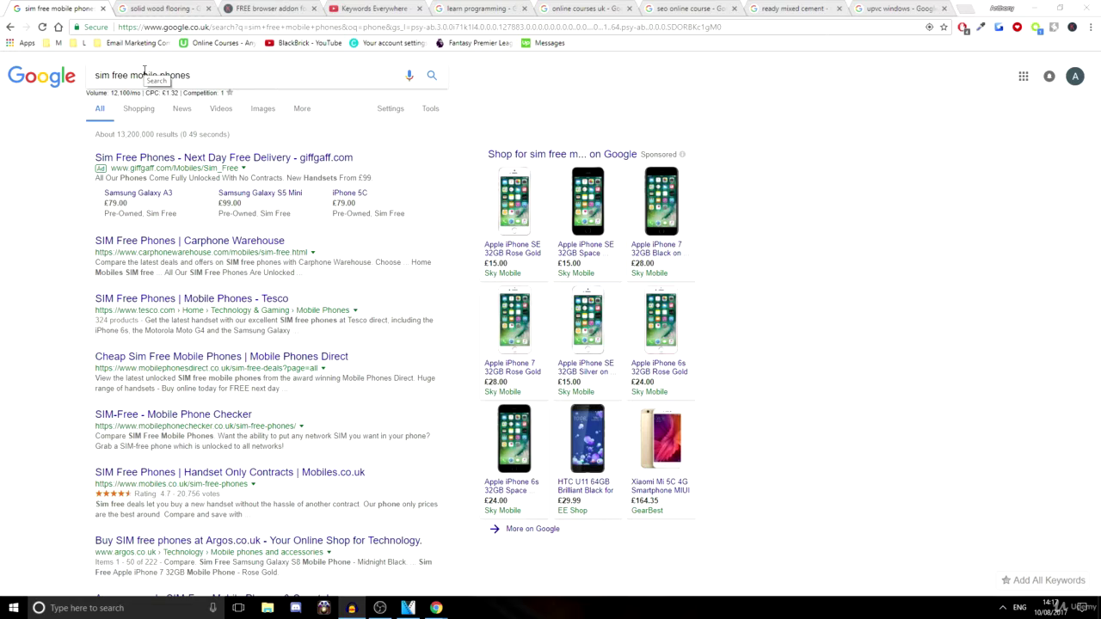
Step: Examine the search volume, CPC and competition metrics shown for the search "sim free mobile phones"
left_click_drag(104, 93, 128, 93)
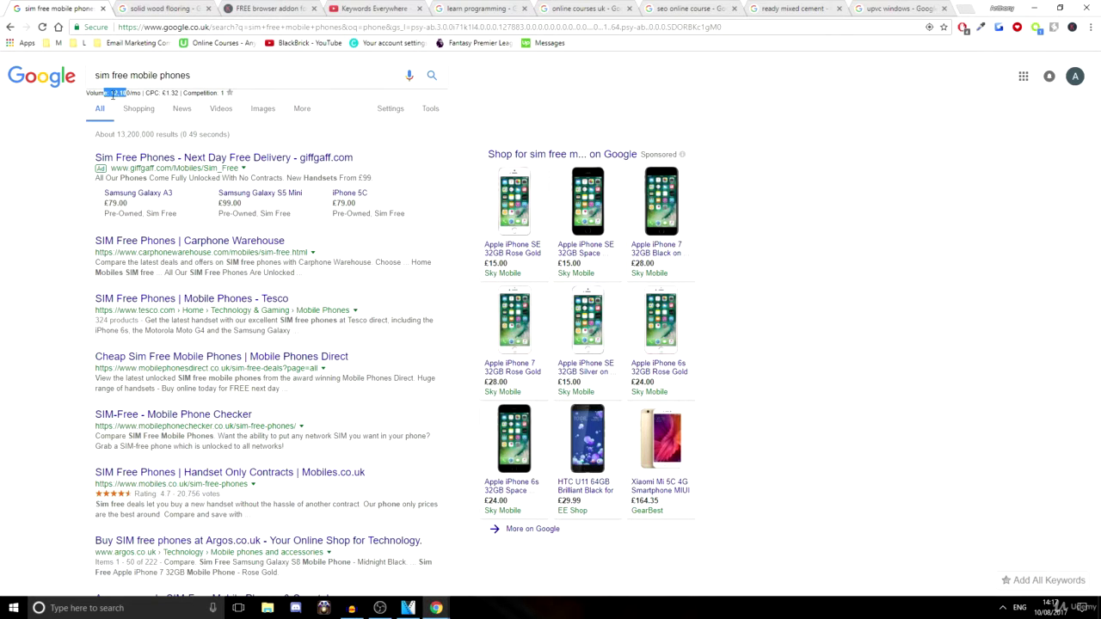
left_click(112, 96)
left_click_drag(142, 92, 176, 95)
left_click_drag(195, 93, 225, 92)
left_click(222, 97)
left_click_drag(98, 93, 228, 101)
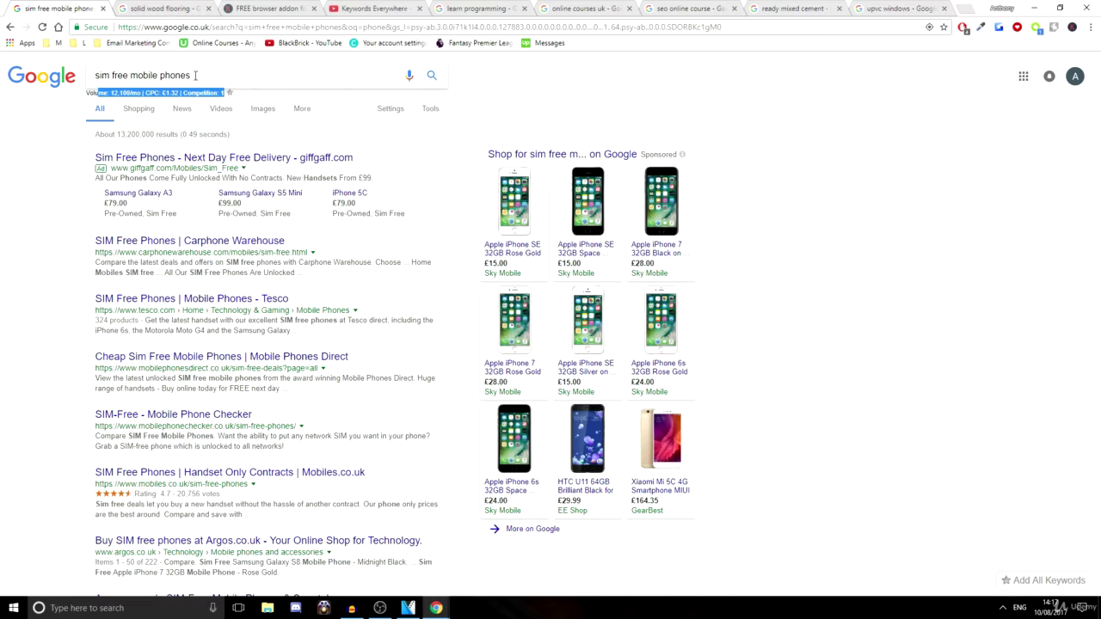
left_click_drag(86, 93, 228, 94)
left_click(278, 125)
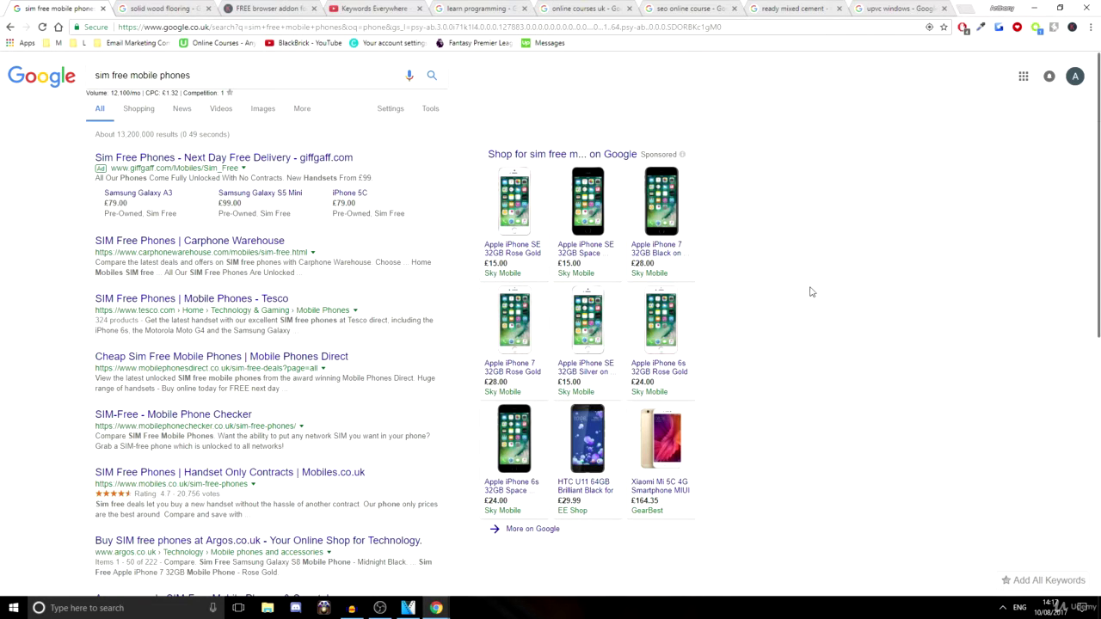
left_click(1013, 585)
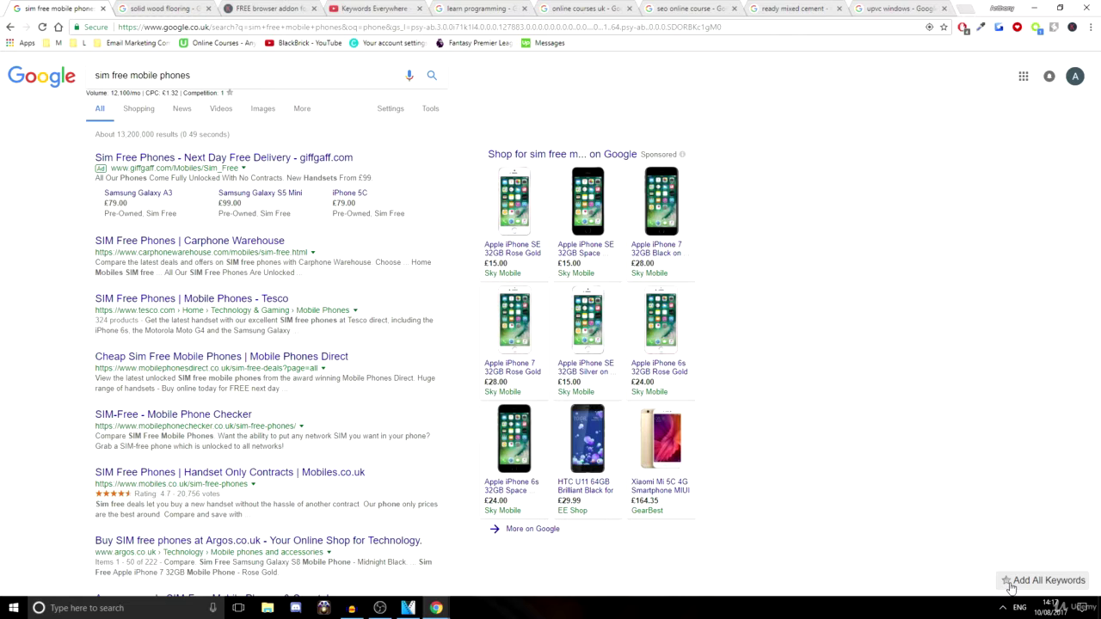
Step: Review the related searches for sim free mobile phones and the keyword metrics beside each one
scroll(842, 456, "down", 6)
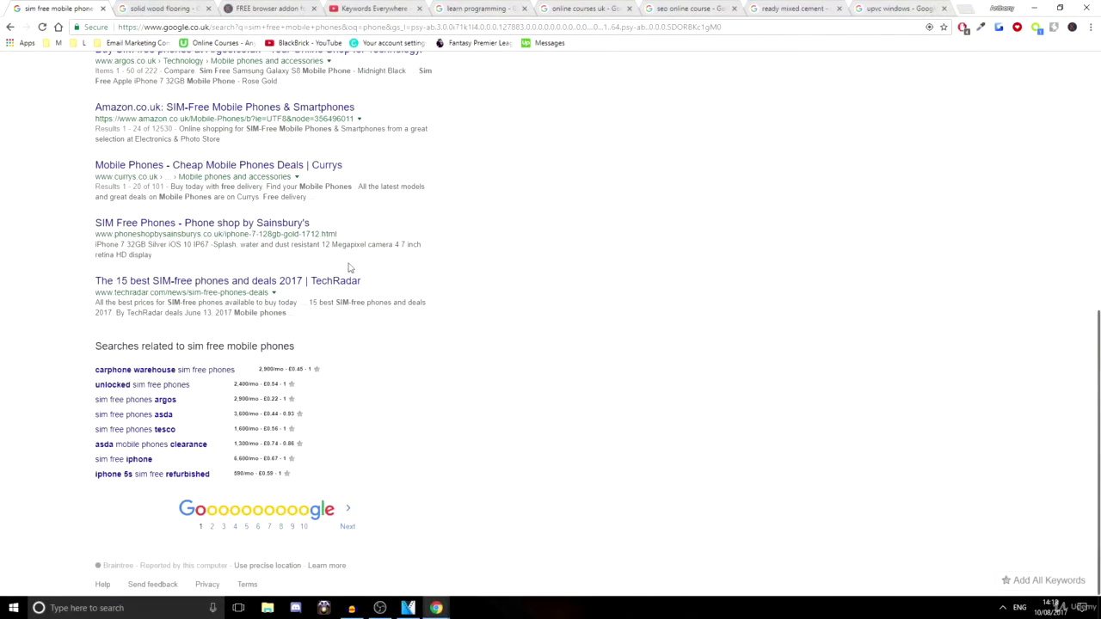
left_click_drag(113, 346, 271, 458)
left_click(351, 448)
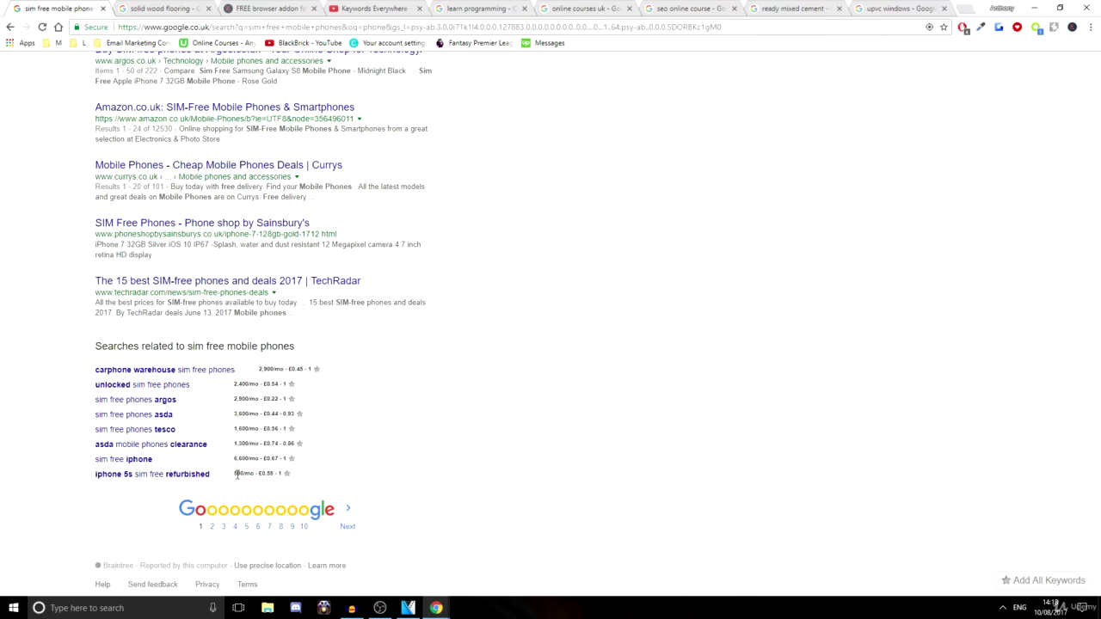
left_click_drag(236, 474, 252, 477)
scroll(250, 478, "up", 6)
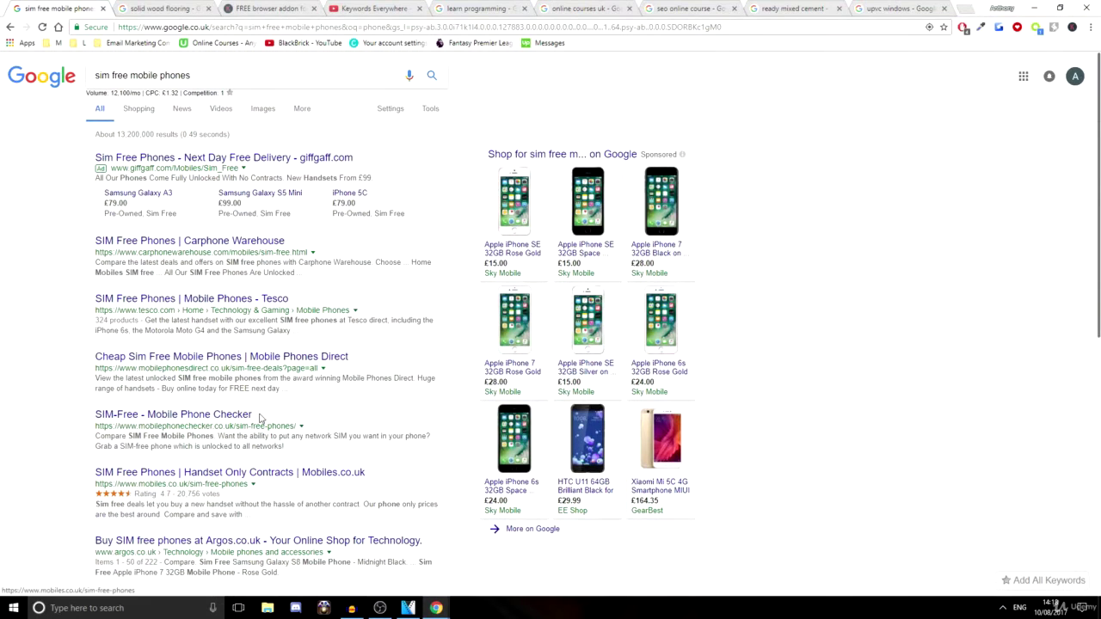
Step: Check the suggestions for "sim free mobile phones" and recheck that query's monthly volume and CPC
left_click(119, 75)
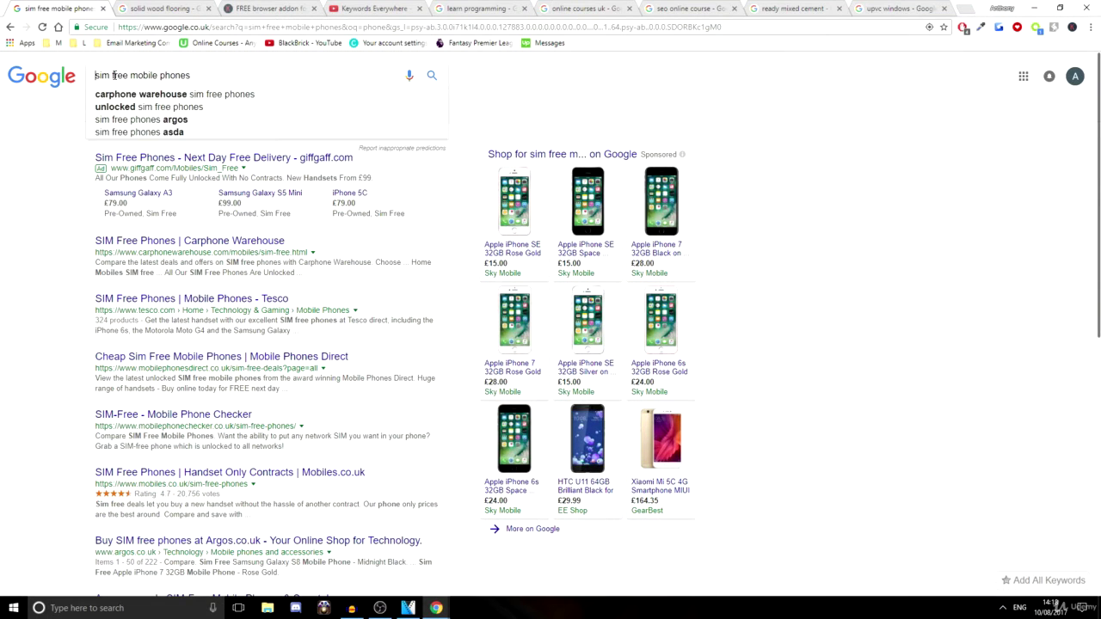
left_click(71, 147)
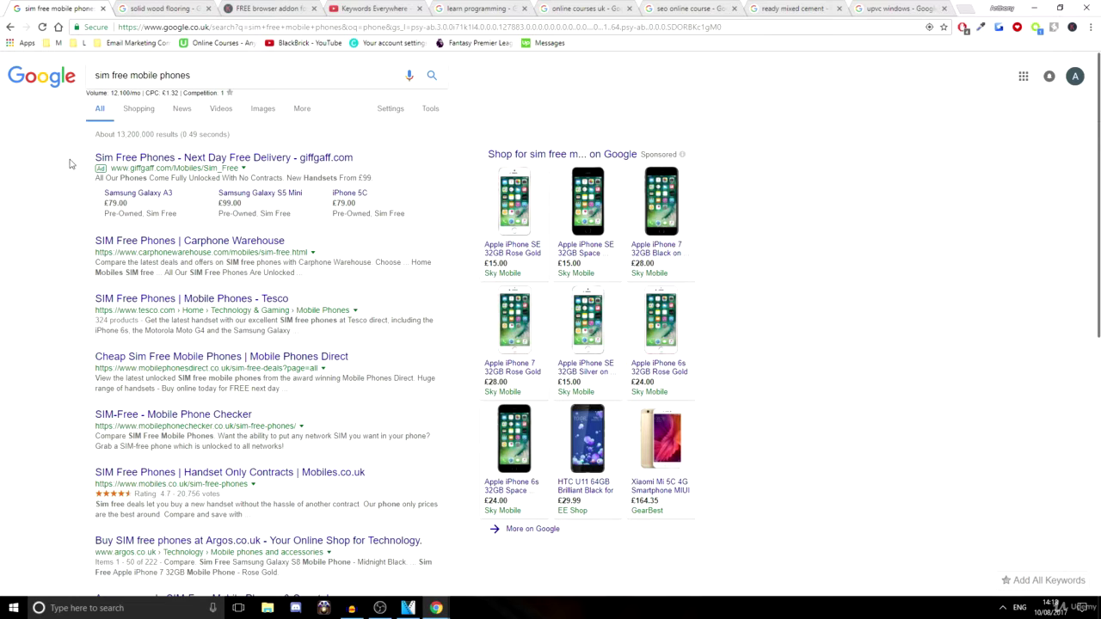
left_click_drag(114, 93, 129, 93)
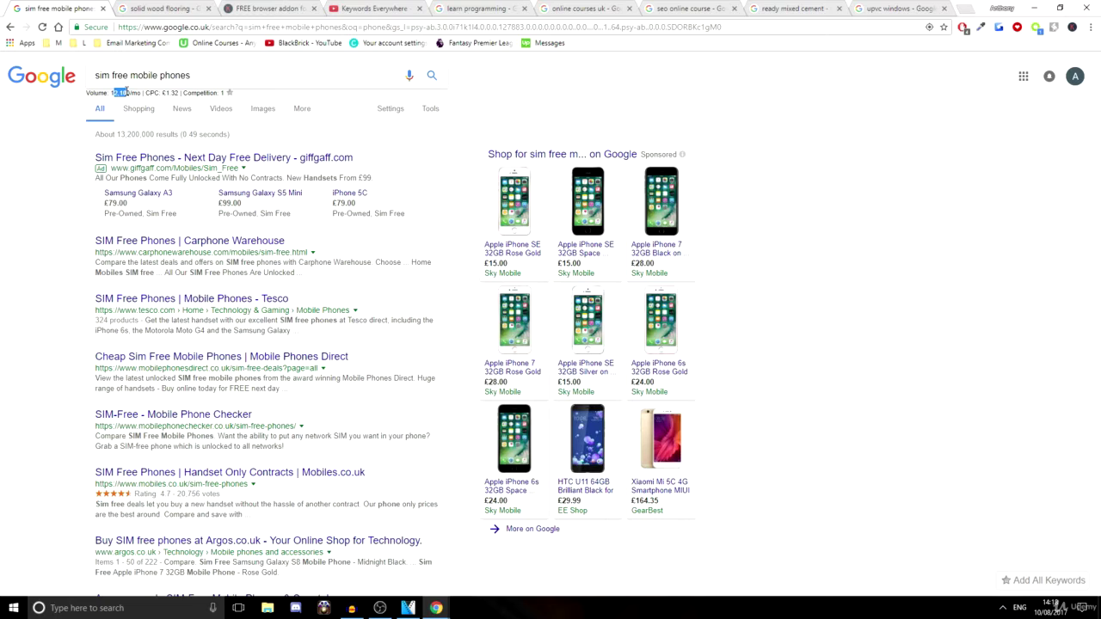
left_click_drag(127, 92, 163, 93)
left_click_drag(162, 94, 173, 95)
Step: View the Chrome Web Store listing from the Keywords Everywhere site's Chrome install option and return to the site's home page
left_click(249, 7)
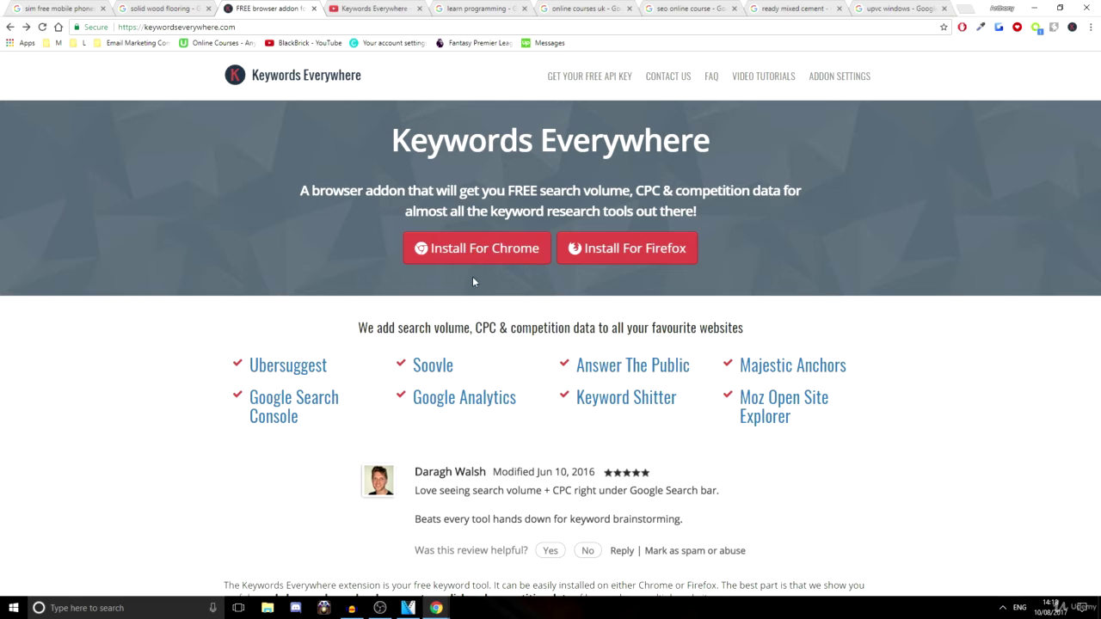
left_click(453, 253)
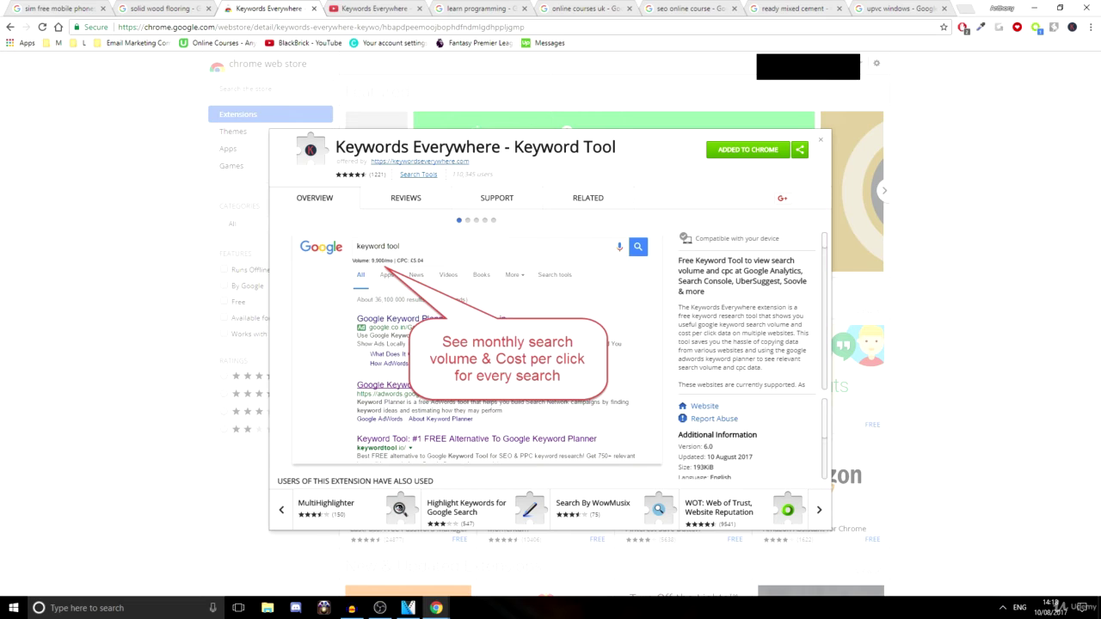
key("alt+Tab")
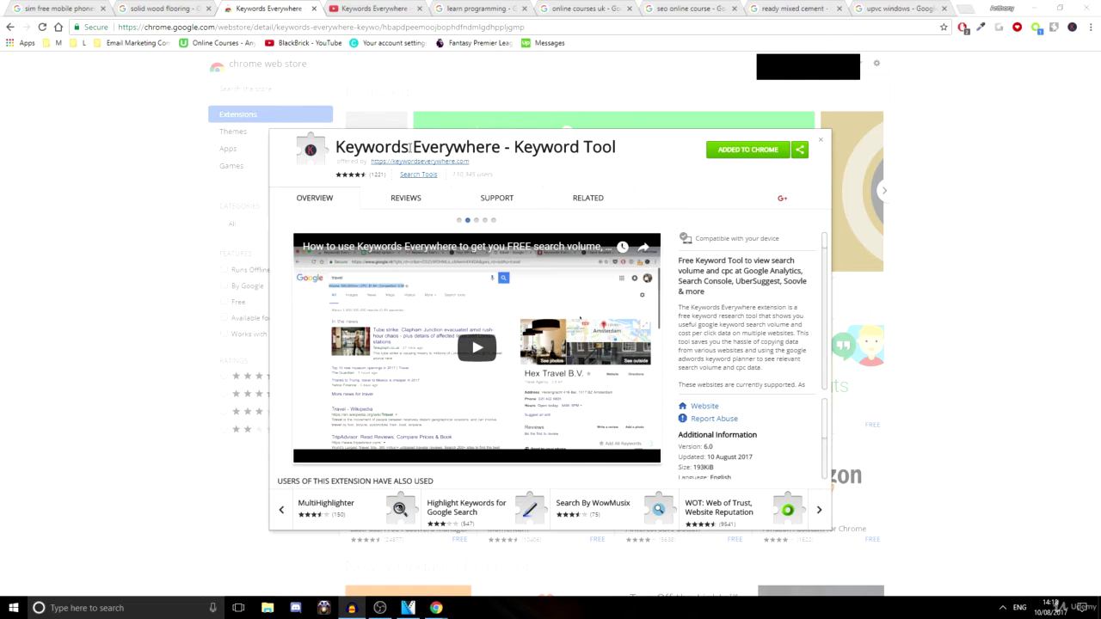
left_click(413, 162)
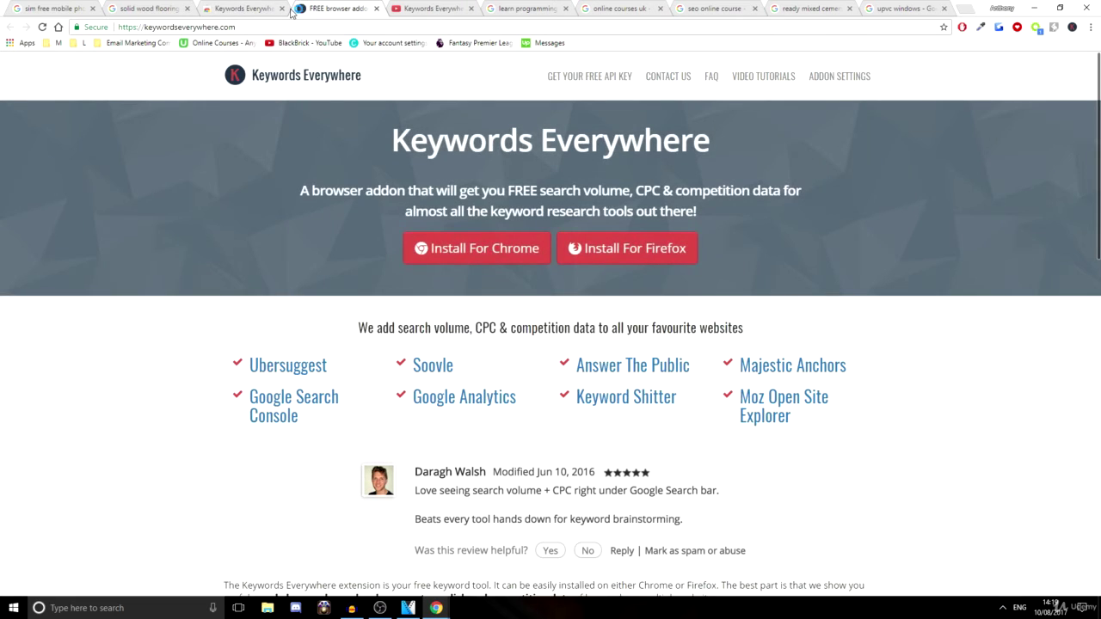
left_click(281, 9)
Step: Open the Keywords Everywhere sign-up page for a free API key and read its heading
left_click(568, 76)
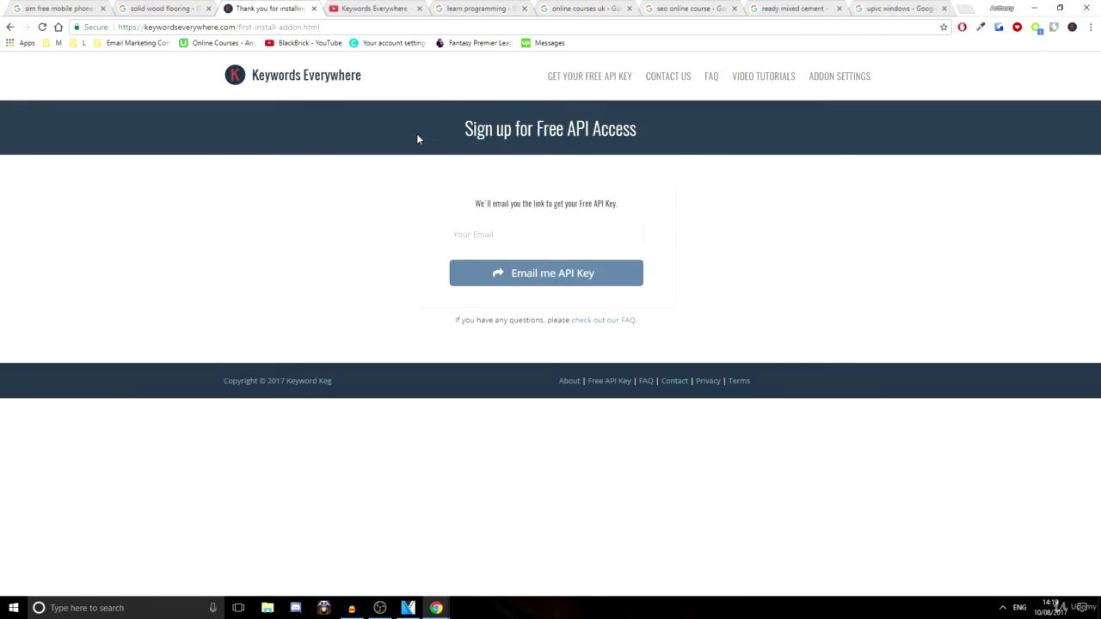
triple_click(517, 140)
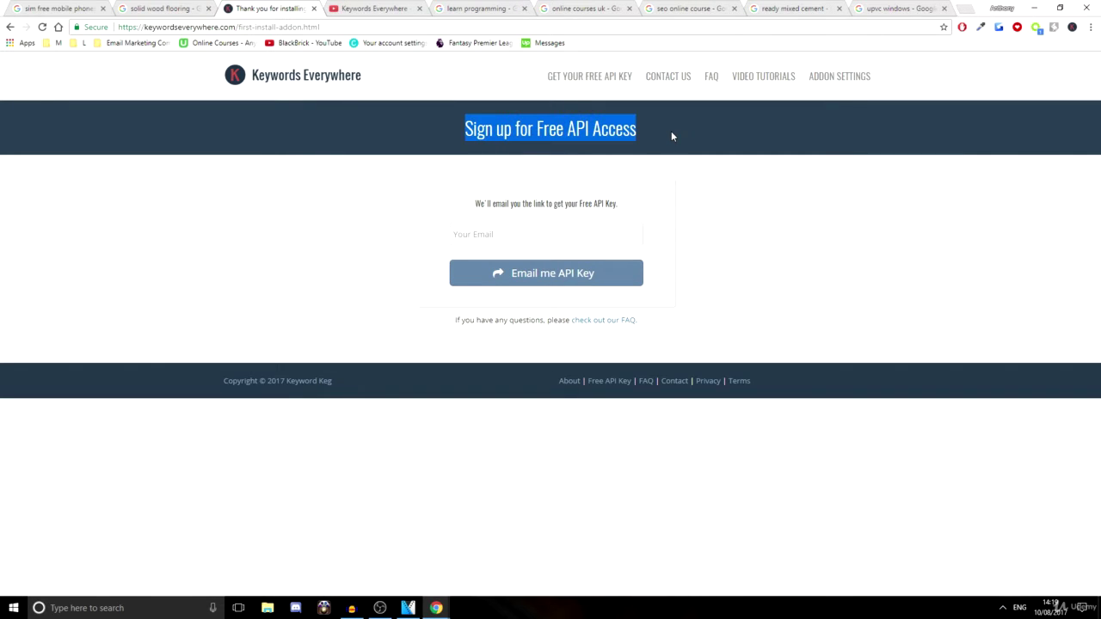
left_click(809, 178)
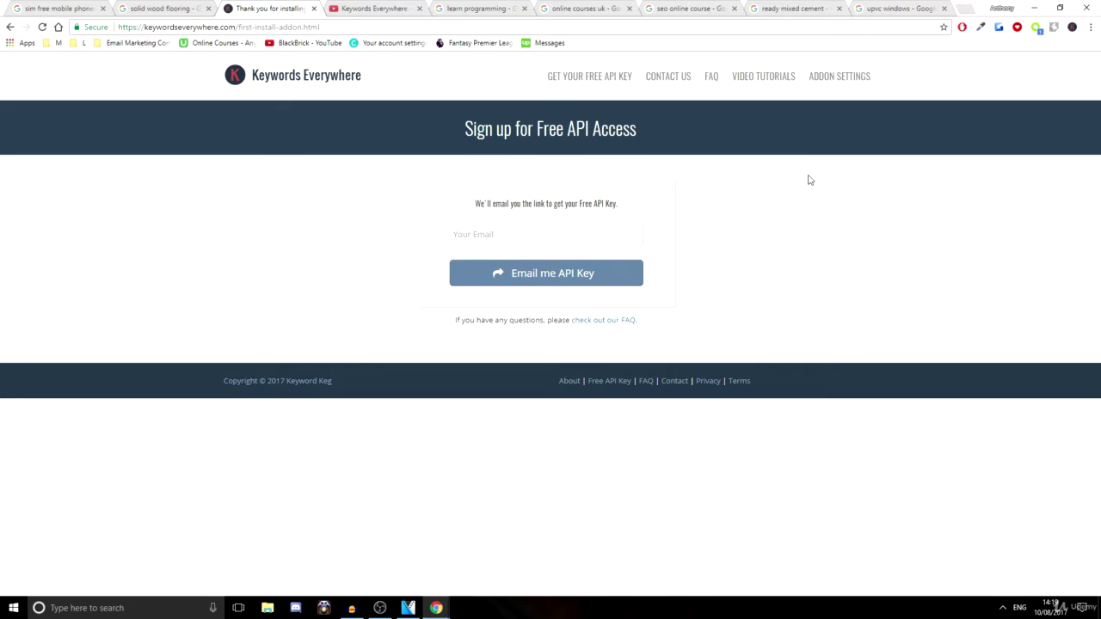
Step: Open the Keywords Everywhere extension settings, checking the API key sign-up form's email field in between
left_click(1073, 28)
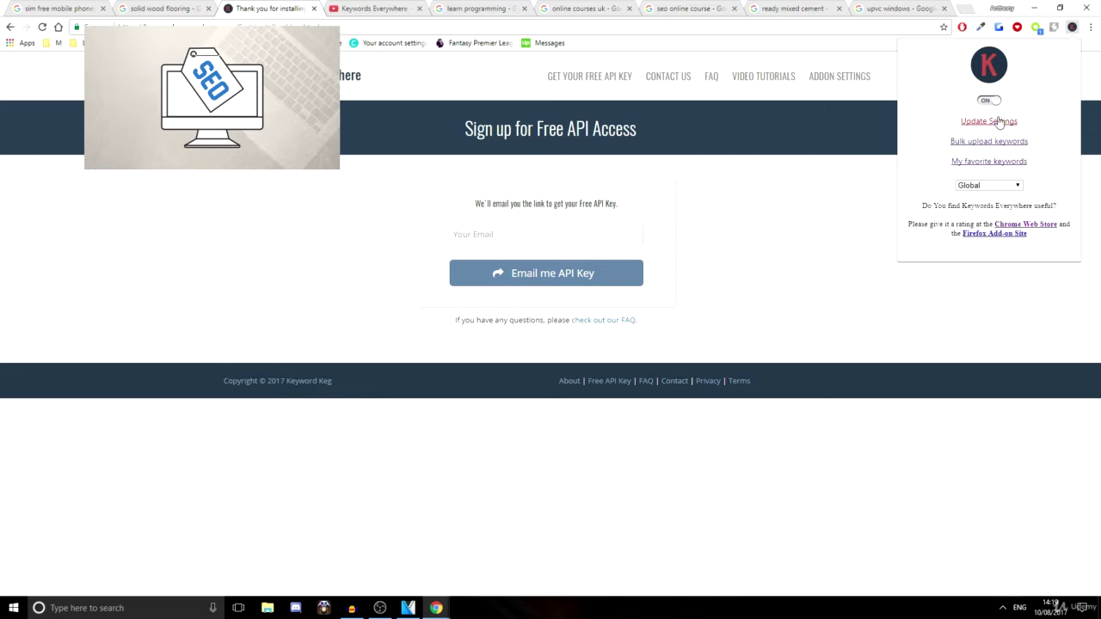
left_click(1000, 123)
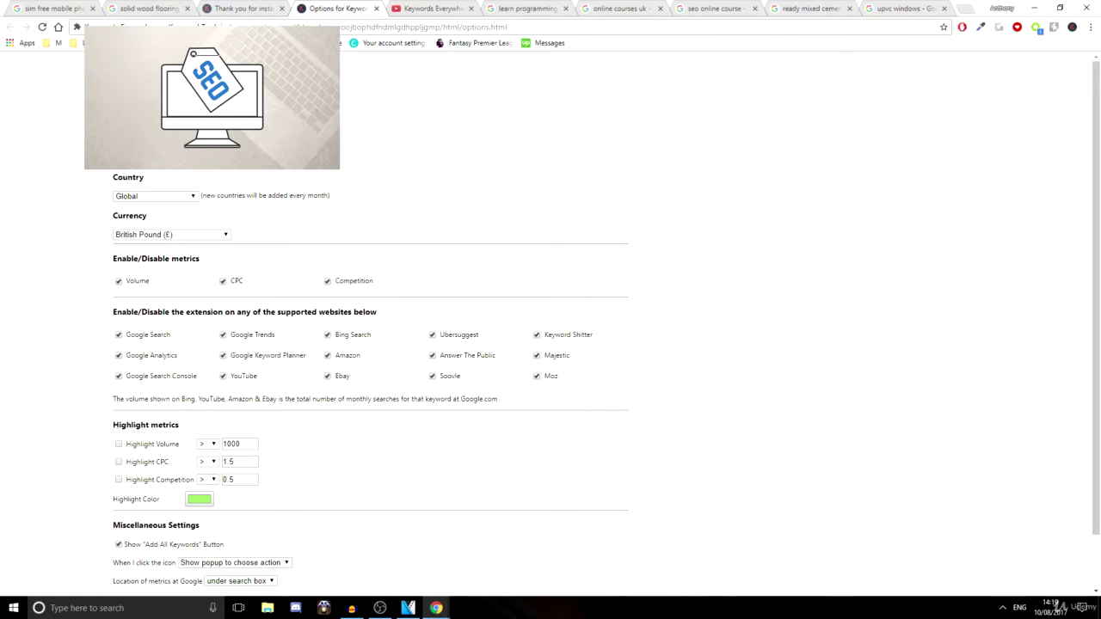
left_click(245, 9)
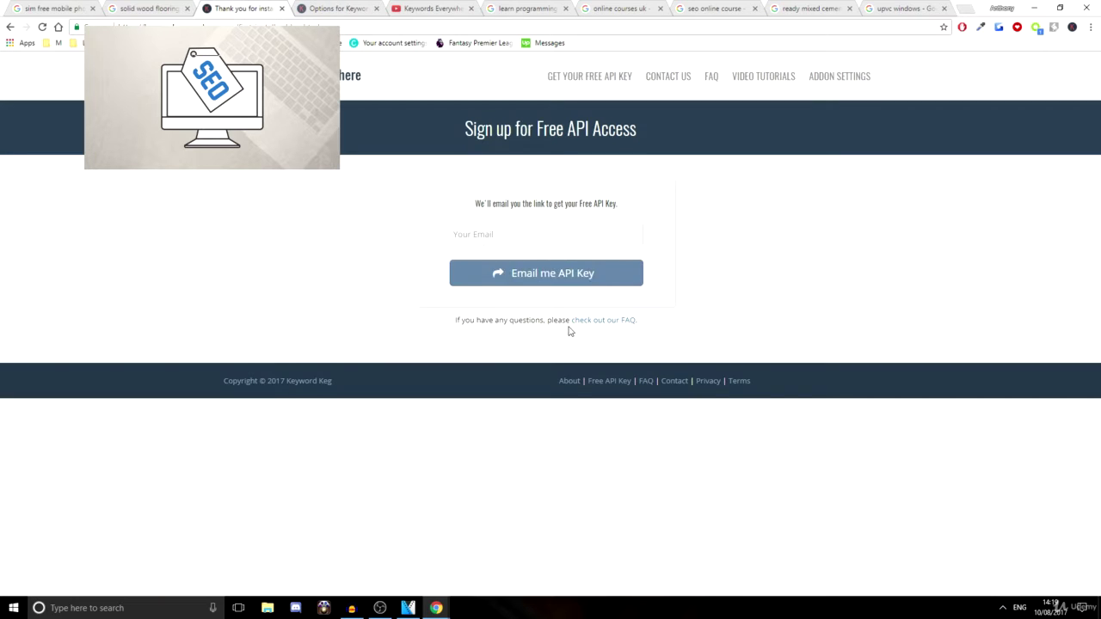
left_click(487, 244)
left_click(320, 8)
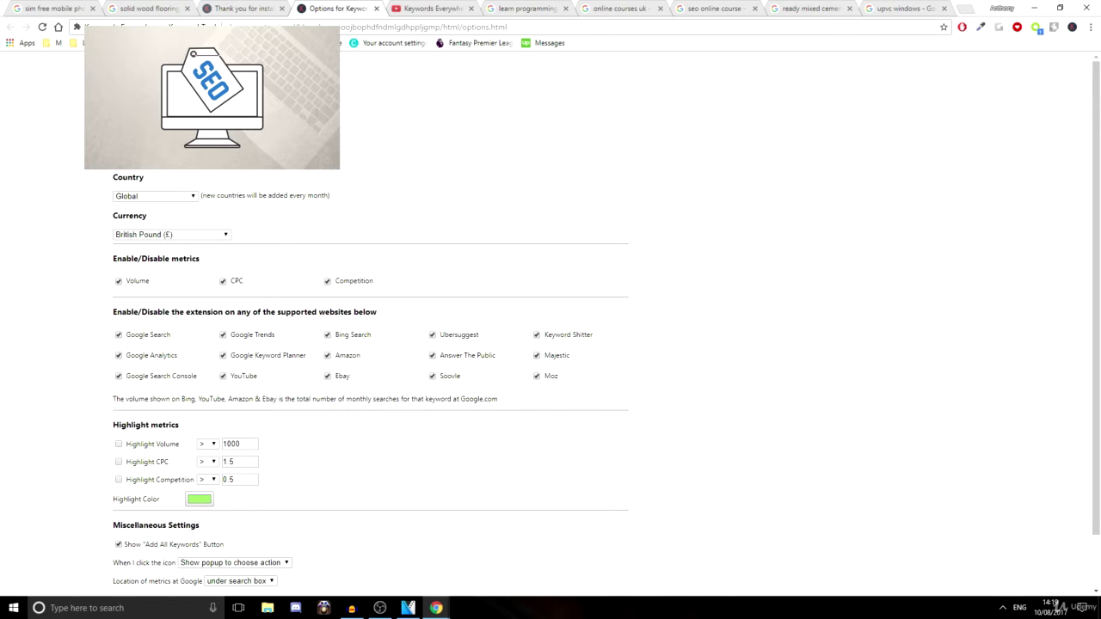
Step: Check which countries are available for the keyword data and disable the Competition metric
left_click(160, 200)
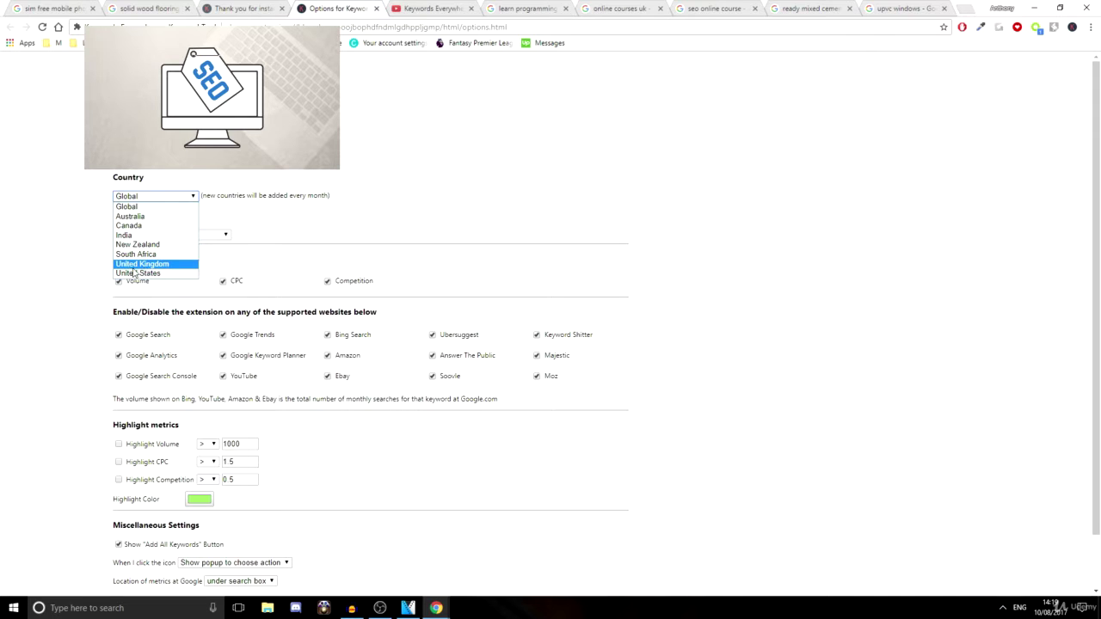
left_click(307, 206)
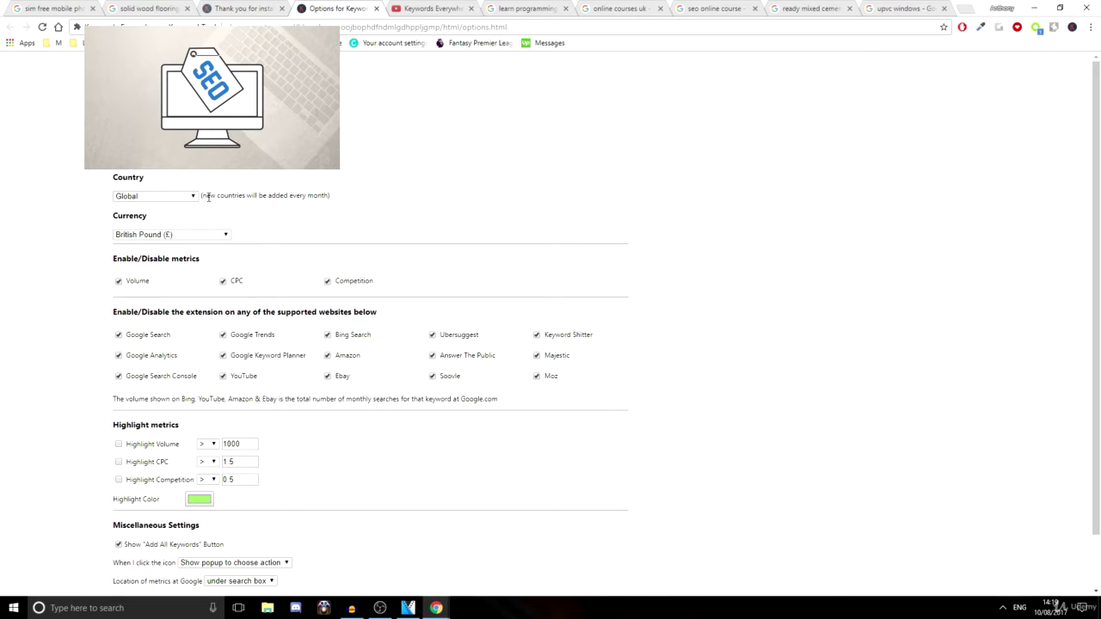
left_click_drag(207, 196, 344, 209)
left_click(352, 212)
left_click_drag(132, 257, 188, 259)
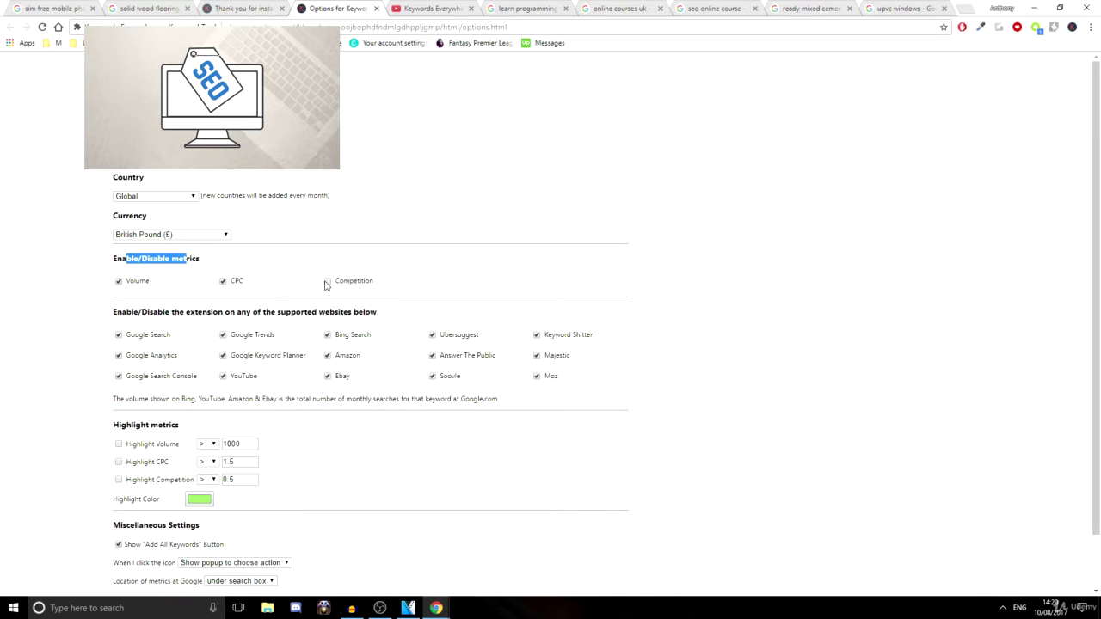
left_click(380, 280)
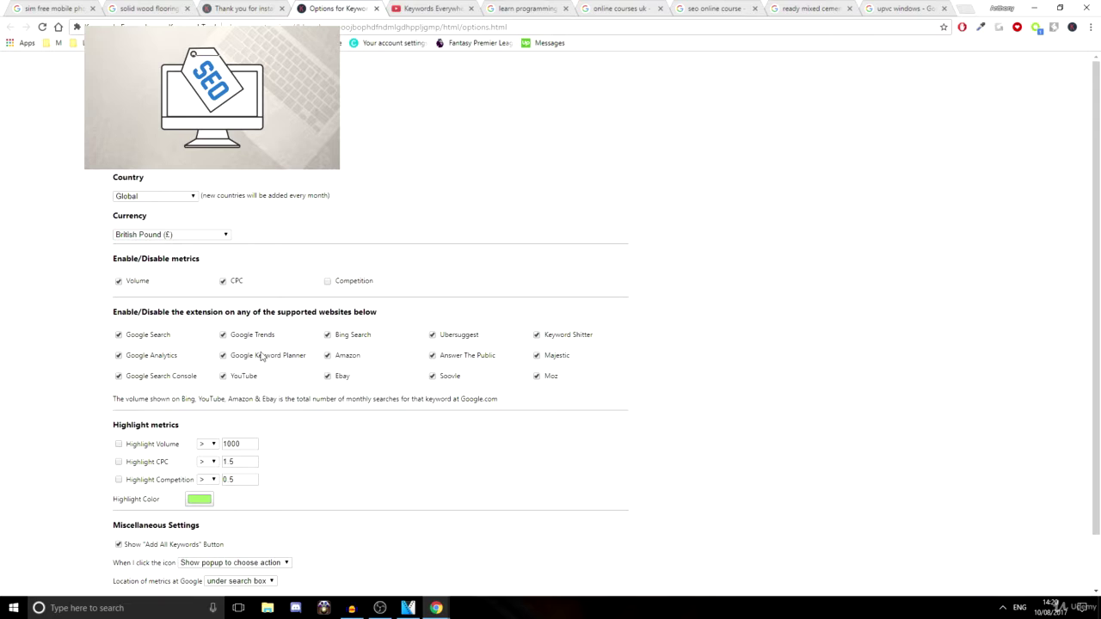
Step: Look over the highlight metric thresholds and the color choices for highlighting, keeping the current color
scroll(262, 354, "down", 1)
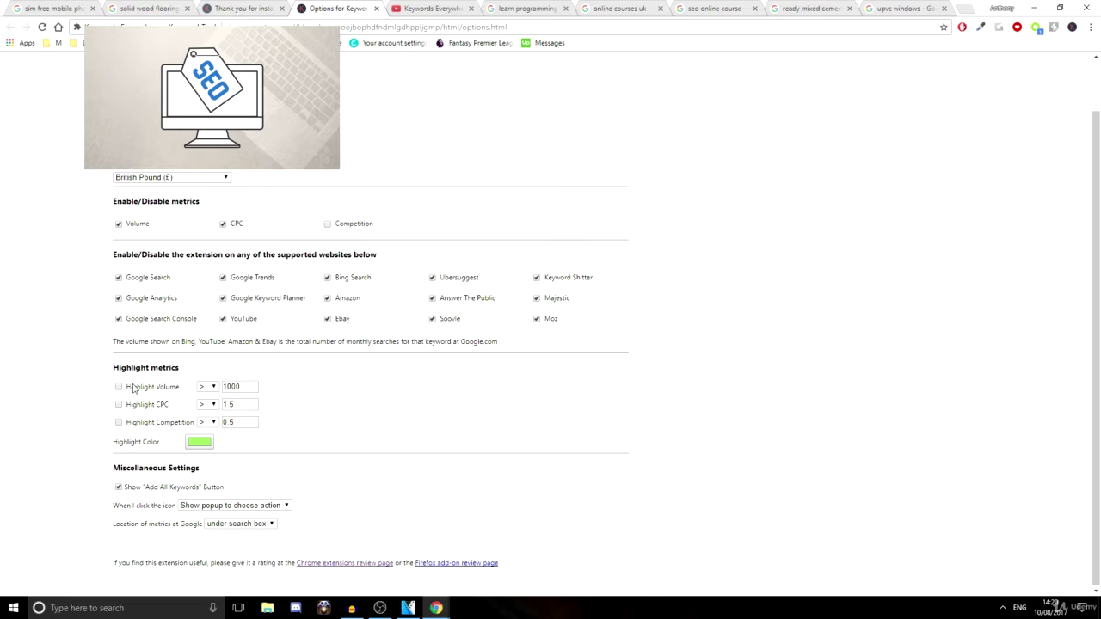
scroll(155, 381, "down", 1)
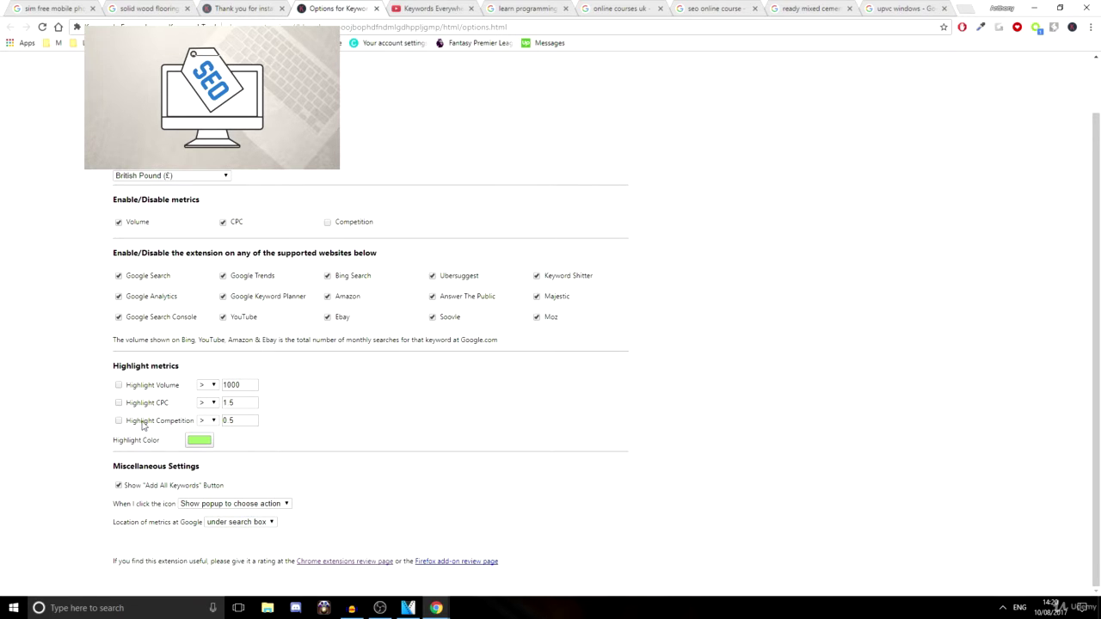
left_click(232, 420)
left_click(207, 444)
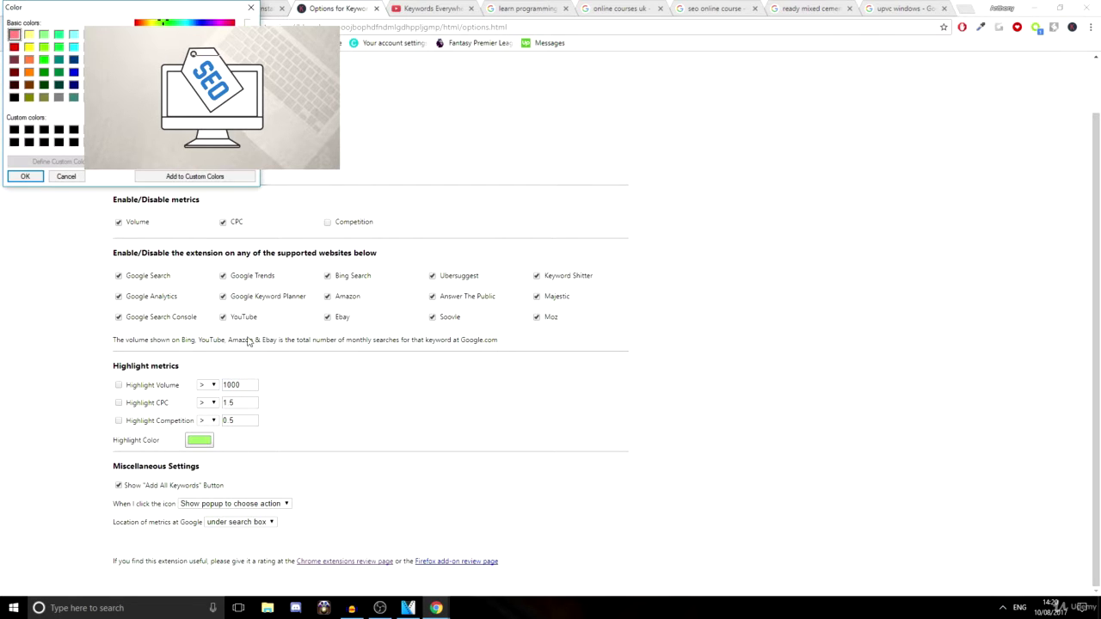
left_click(66, 176)
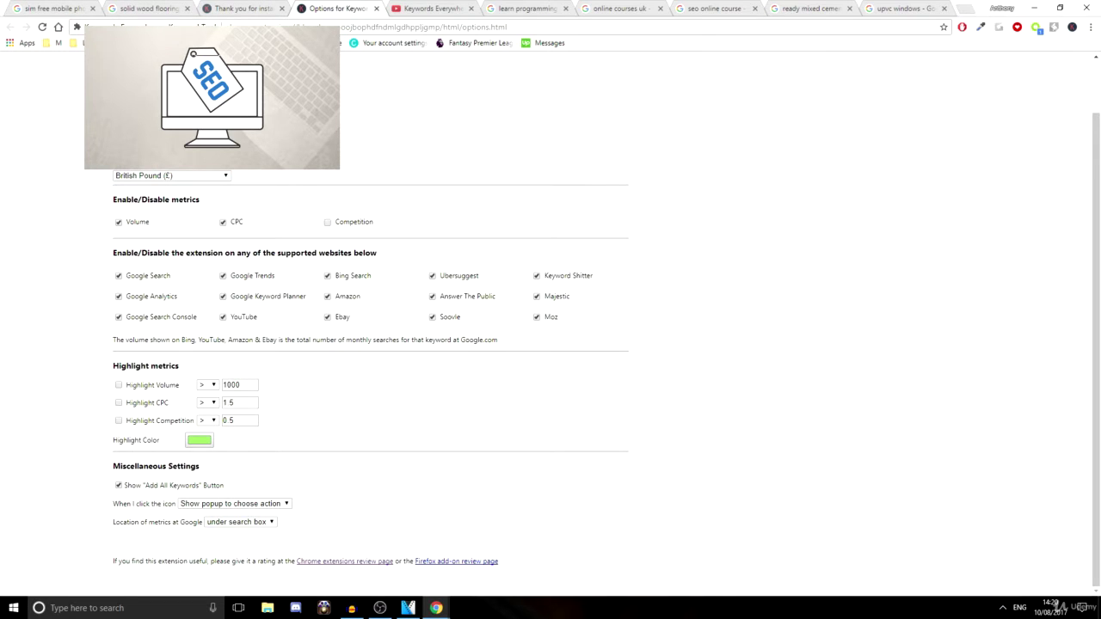
Step: Return to the Google results for "sim free mobile phones" and mark that keyword as a favorite
left_click(73, 7)
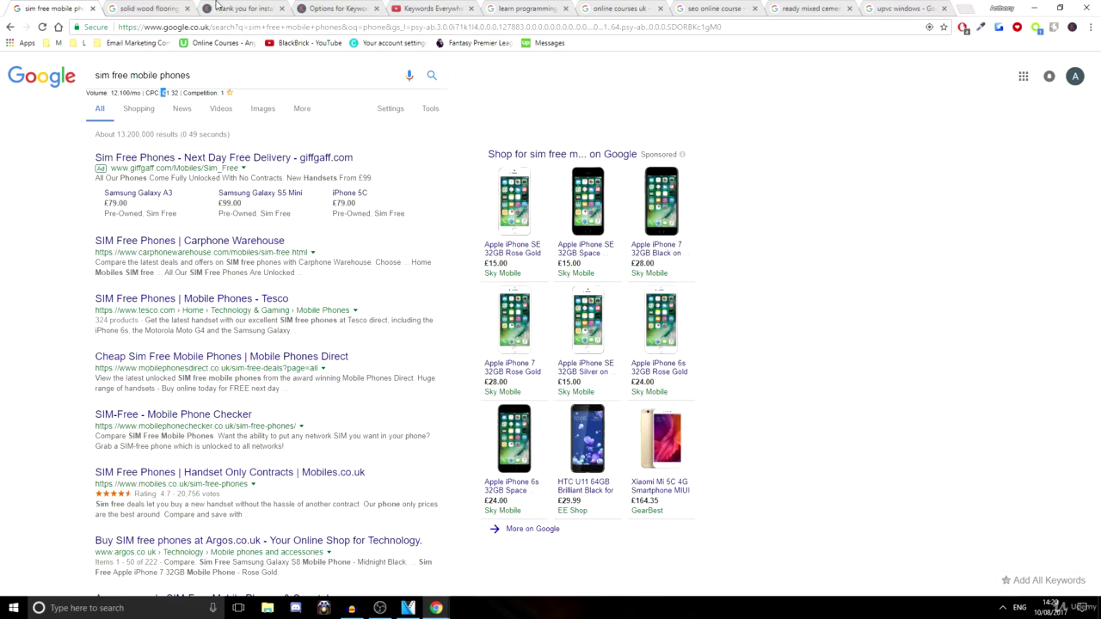
left_click(217, 7)
left_click(45, 7)
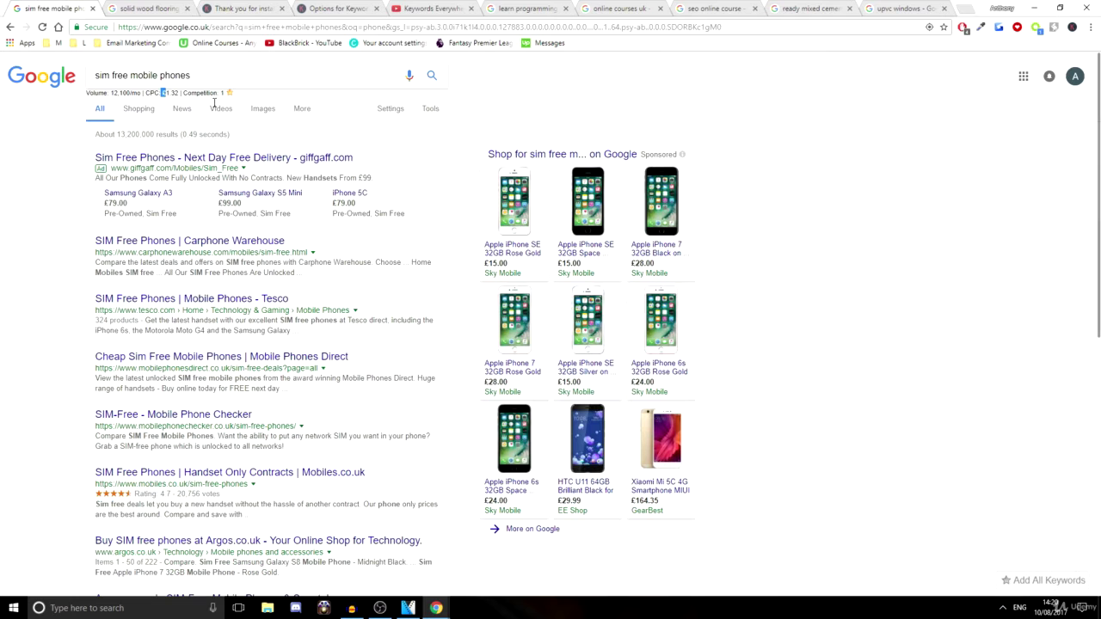
left_click(121, 75)
left_click_drag(102, 75, 209, 78)
left_click(209, 78)
left_click(666, 102)
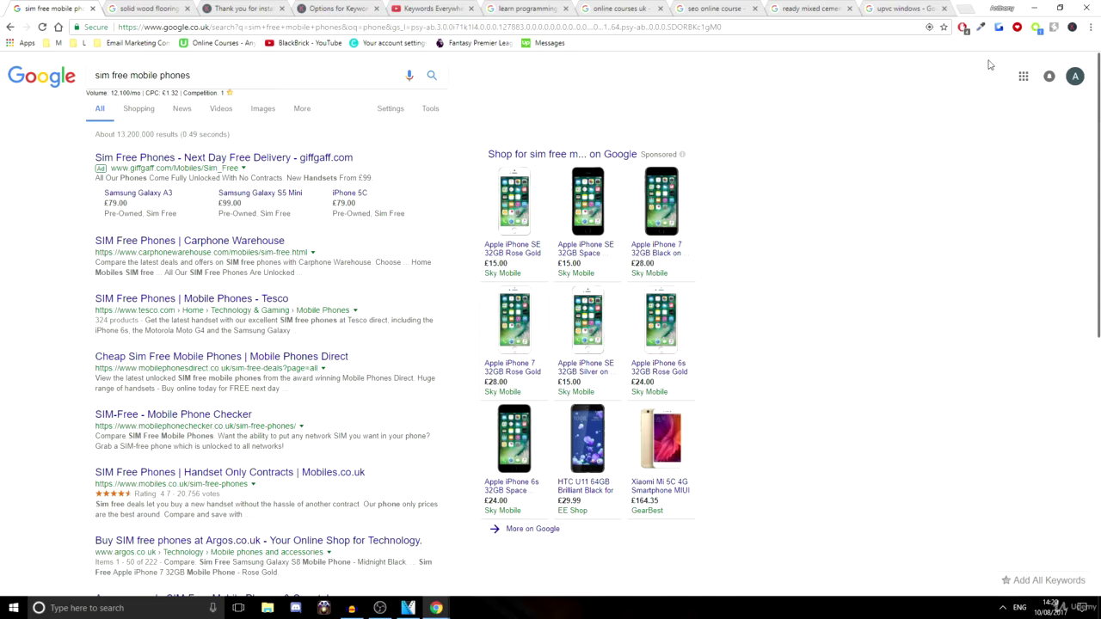
Step: Open the extension's favorite keywords list, check the "sim free mobile phones" entry and return to the search results
left_click(1073, 29)
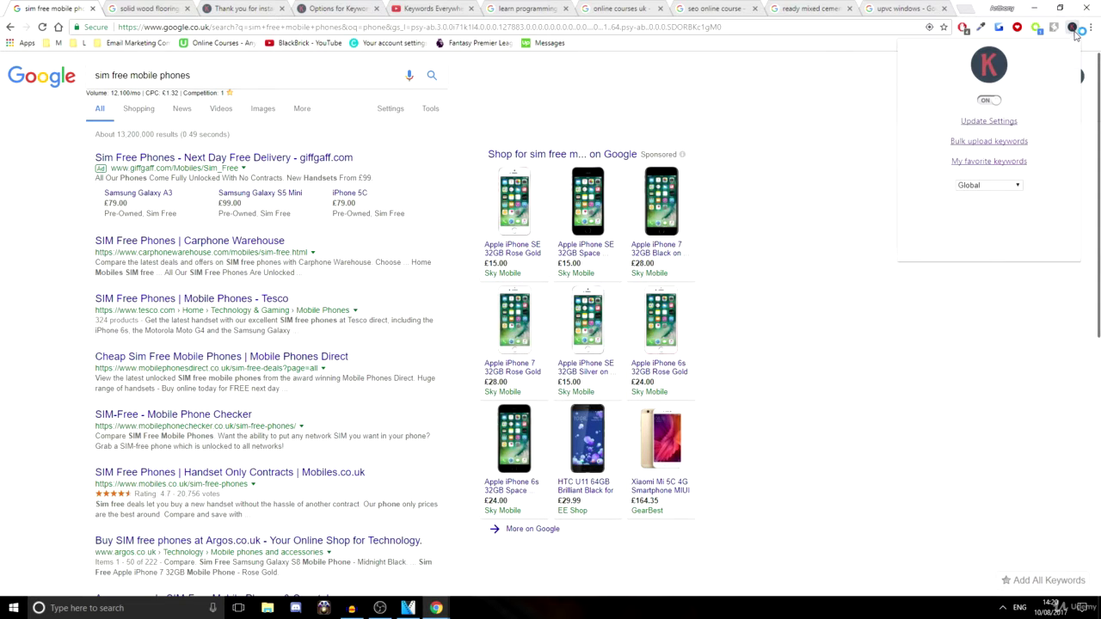
left_click(987, 162)
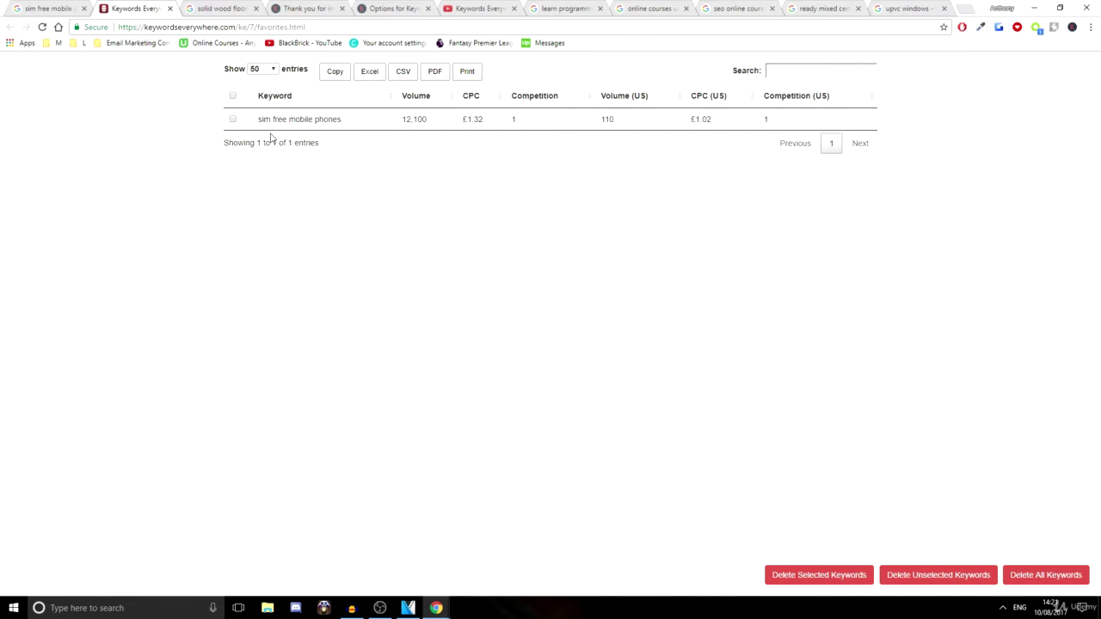
left_click_drag(258, 119, 339, 127)
left_click(49, 8)
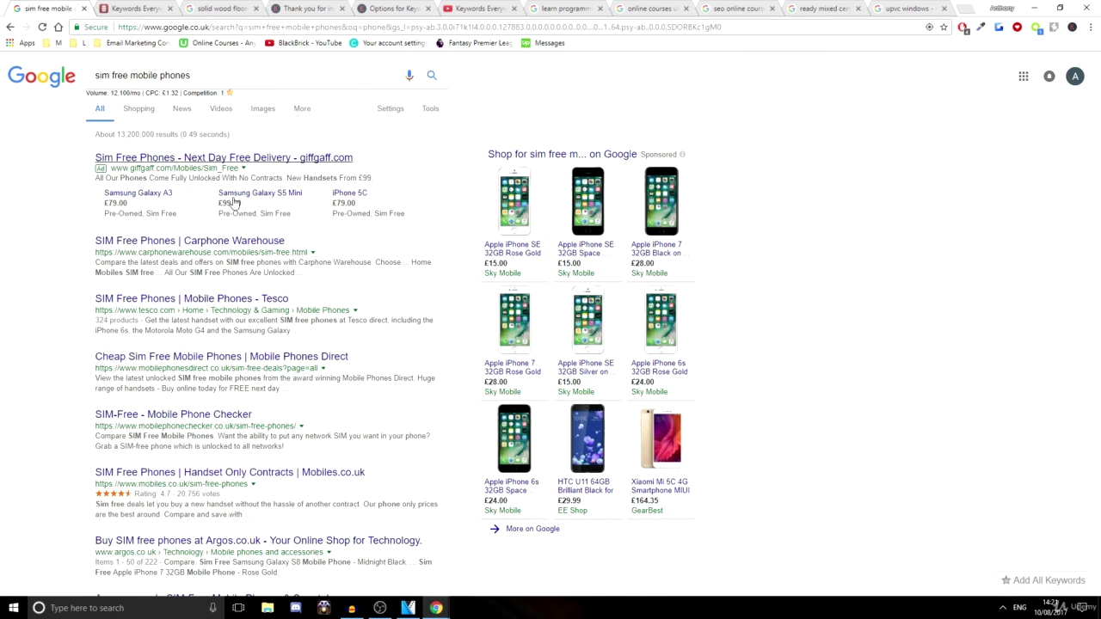
Step: Add all keywords from the "sim free mobile phones" results page to the favorites and reload the favorite keywords list
left_click(230, 93)
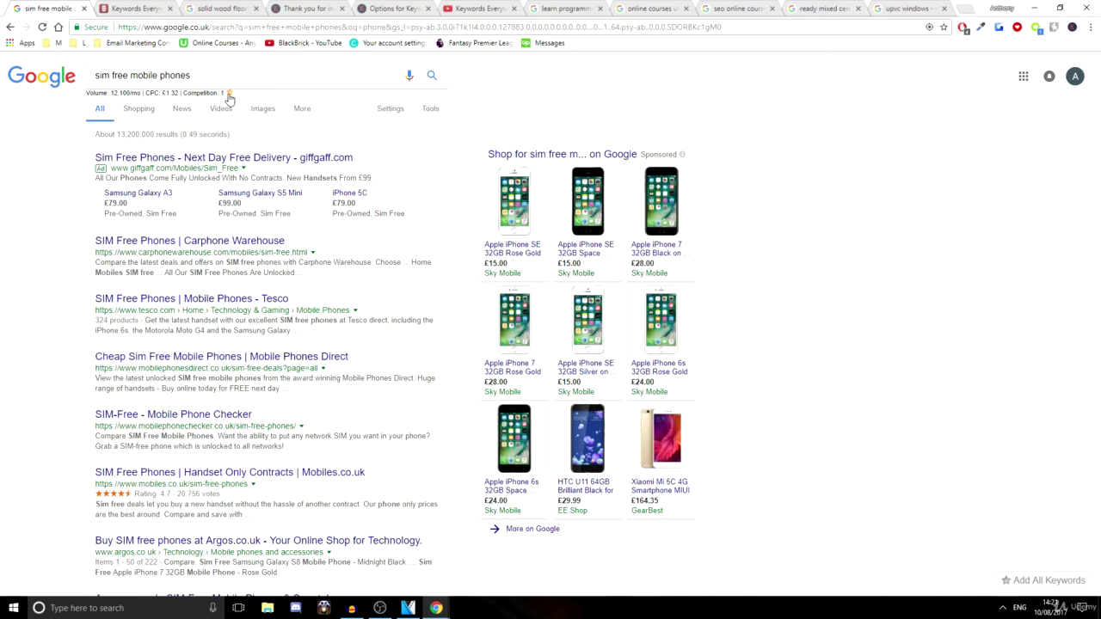
left_click_drag(119, 75, 191, 76)
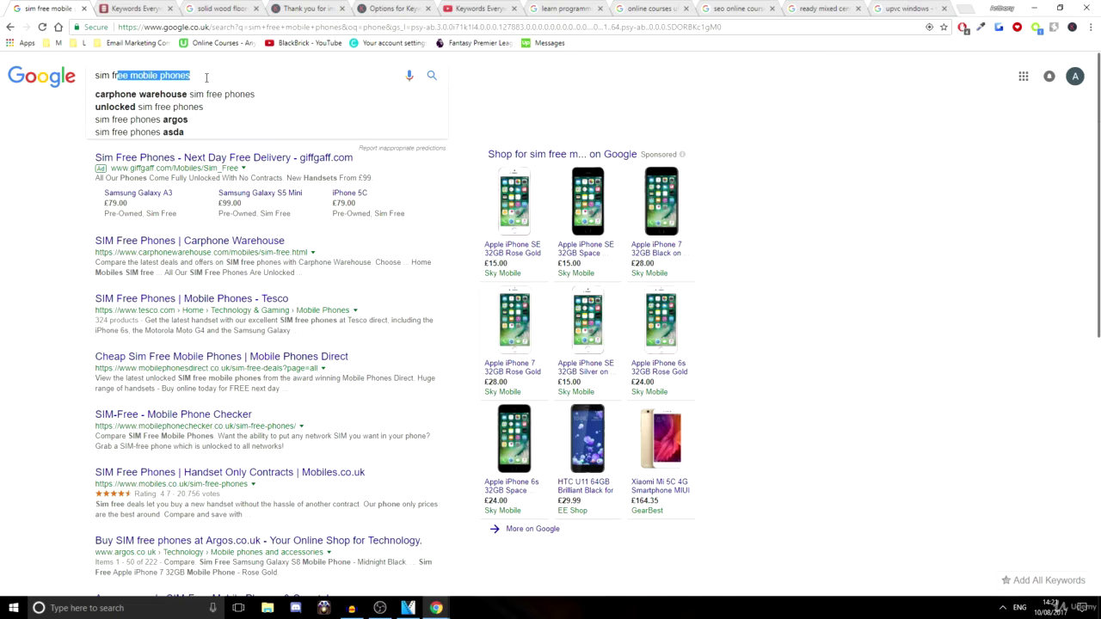
left_click(1021, 583)
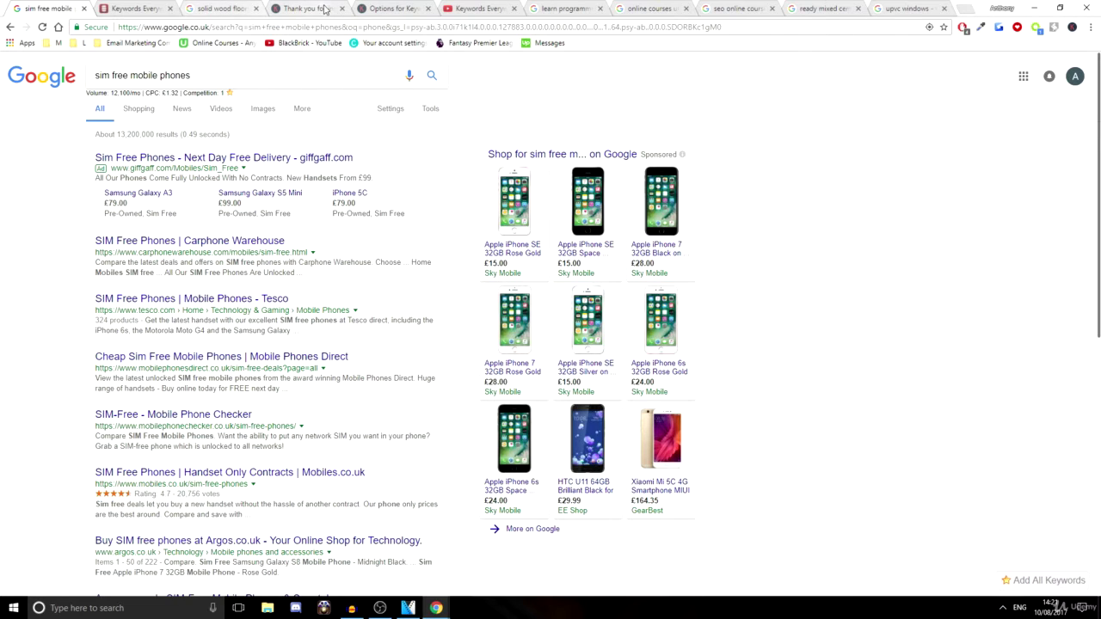
left_click(125, 8)
left_click(43, 27)
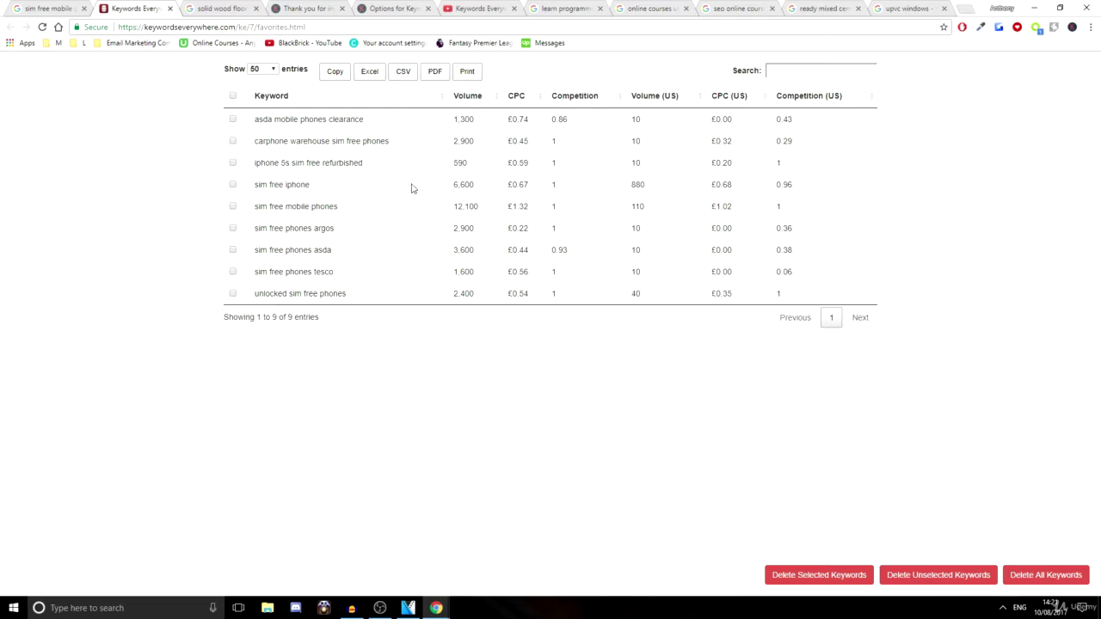
Step: Compare the starred related searches for "sim free mobile phones" with the entries in the favorites list
left_click(36, 7)
scroll(215, 477, "down", 10)
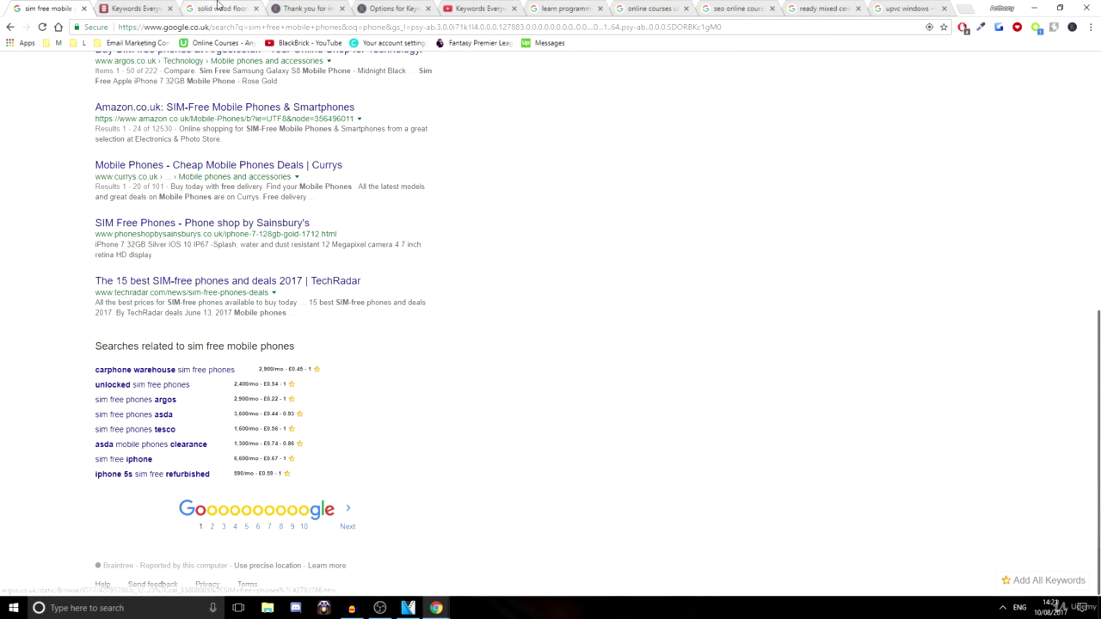
left_click(134, 6)
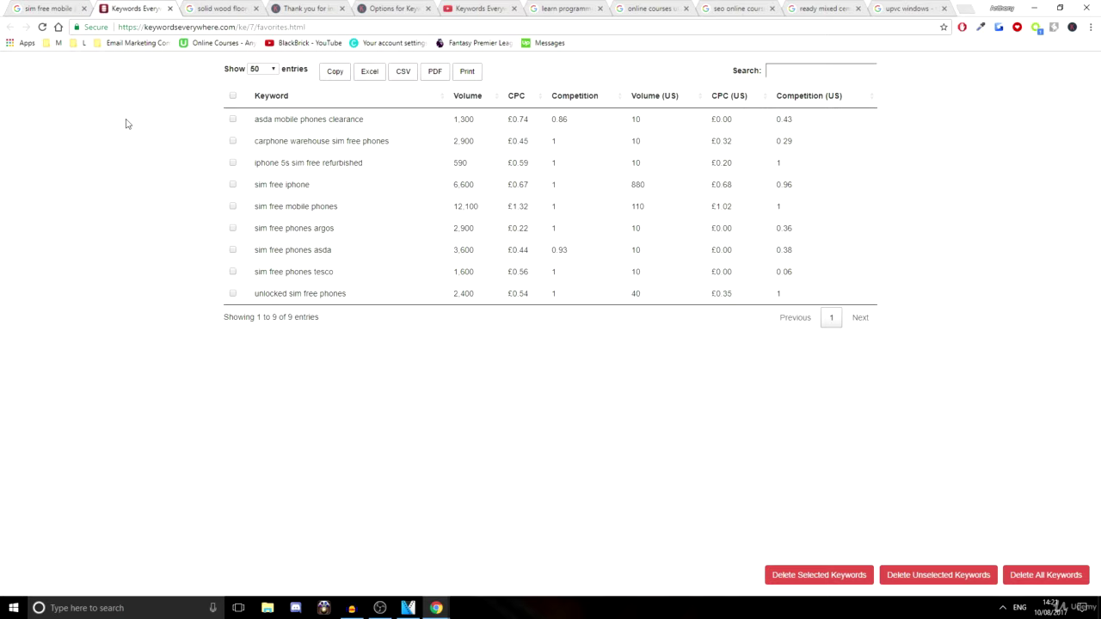
Step: Delete all keywords from the favorites list and confirm the deletion
left_click(335, 74)
left_click(232, 95)
left_click(1046, 575)
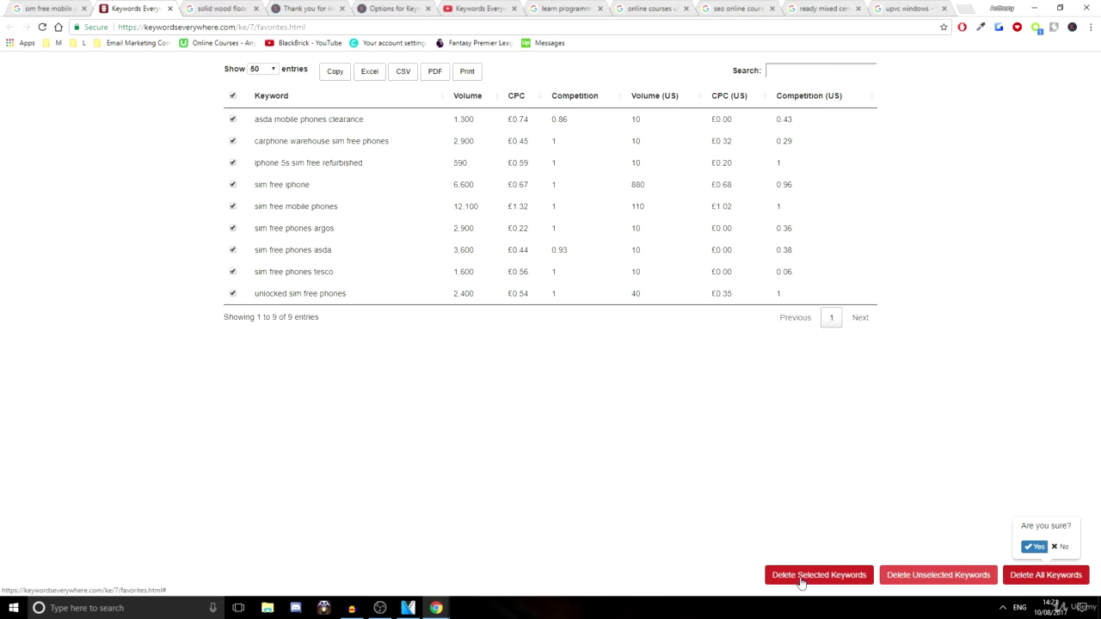
left_click(233, 97)
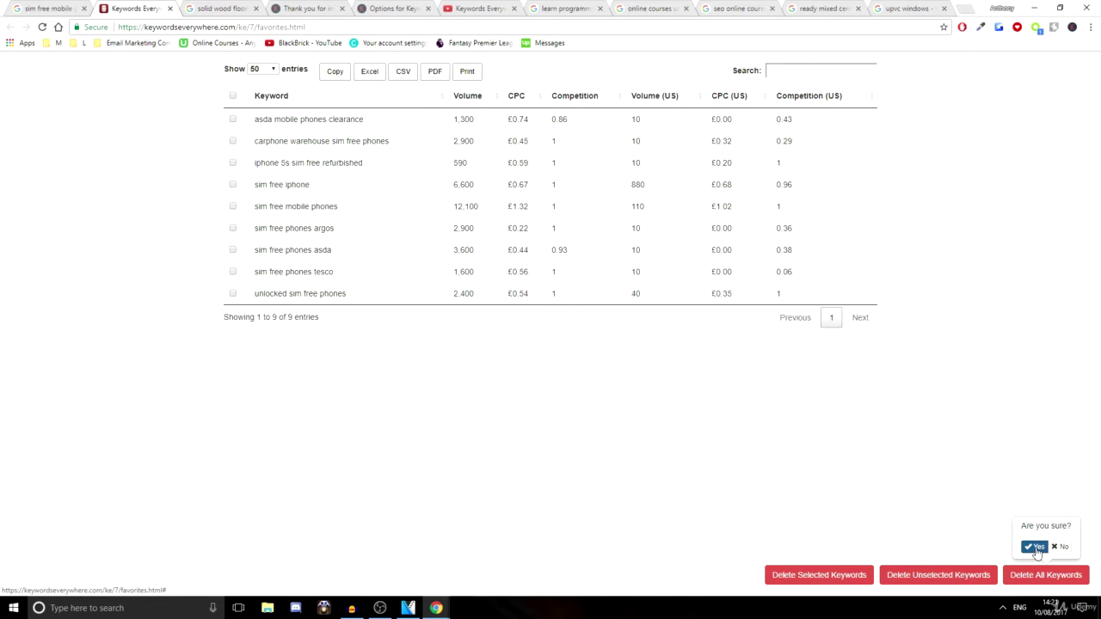
left_click(1037, 548)
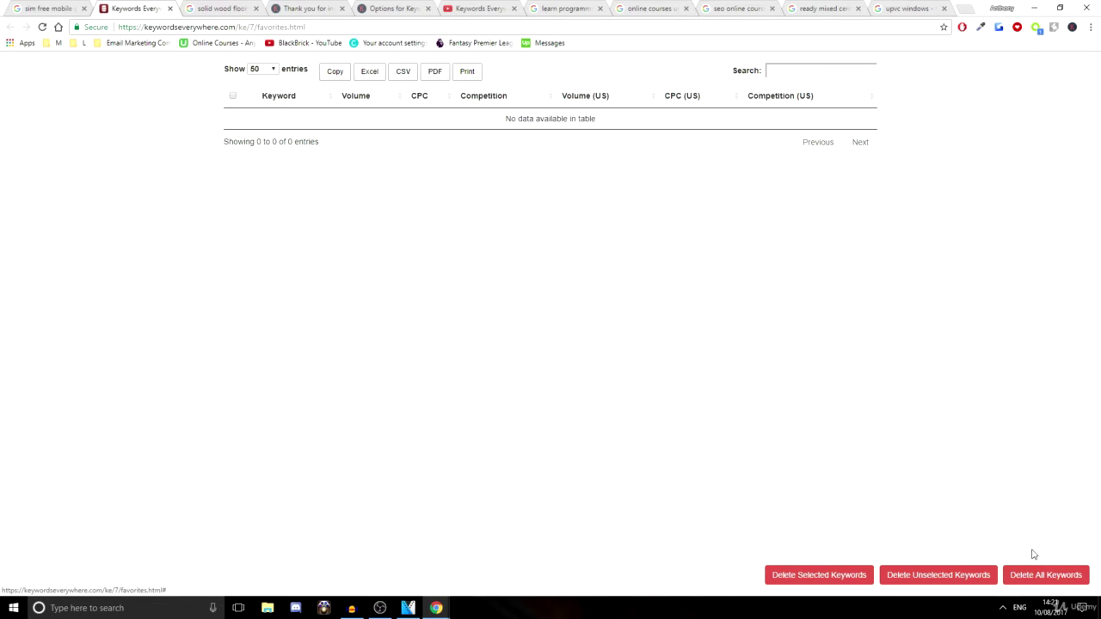
Step: Close the favorites list and the "sim free mobile phones" results, and check the CPC of "solid wood flooring"
left_click(170, 9)
scroll(284, 273, "up", 5)
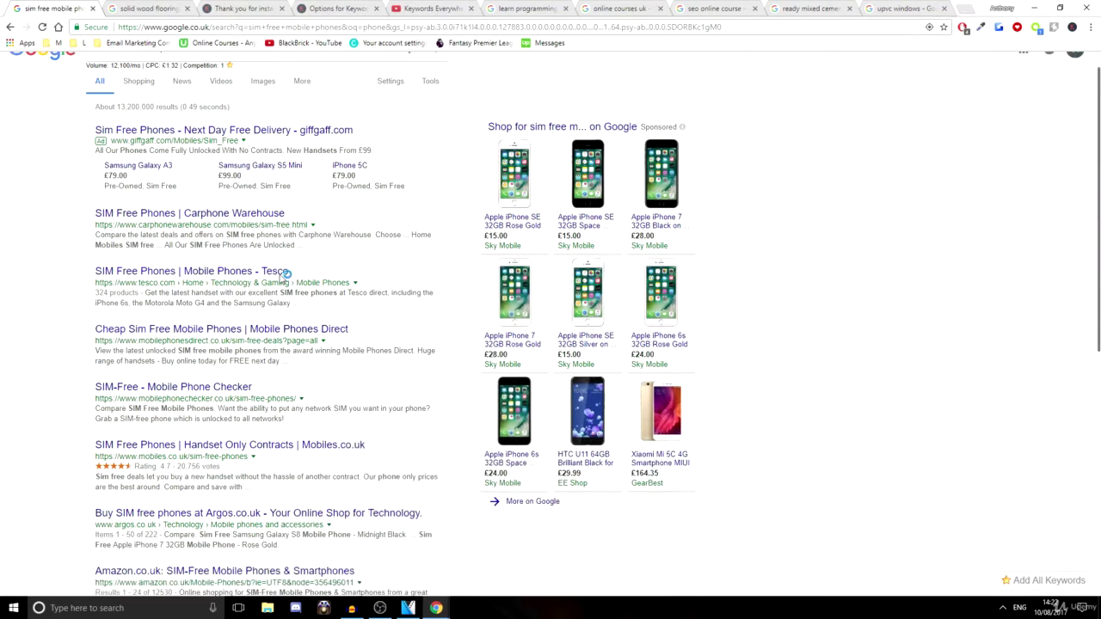
scroll(283, 274, "up", 1)
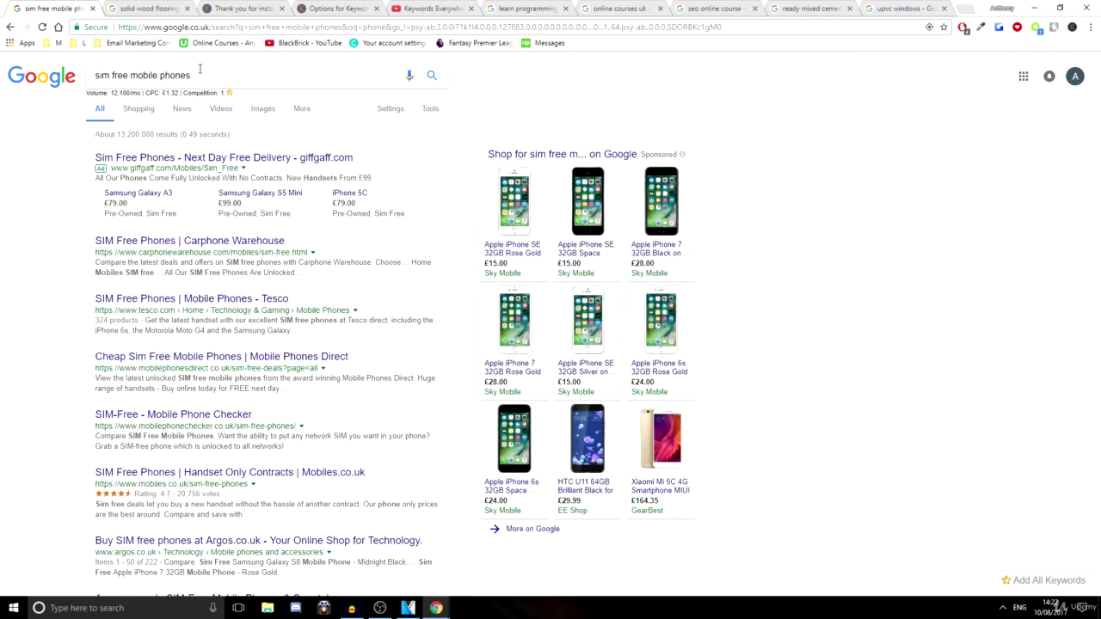
left_click(92, 9)
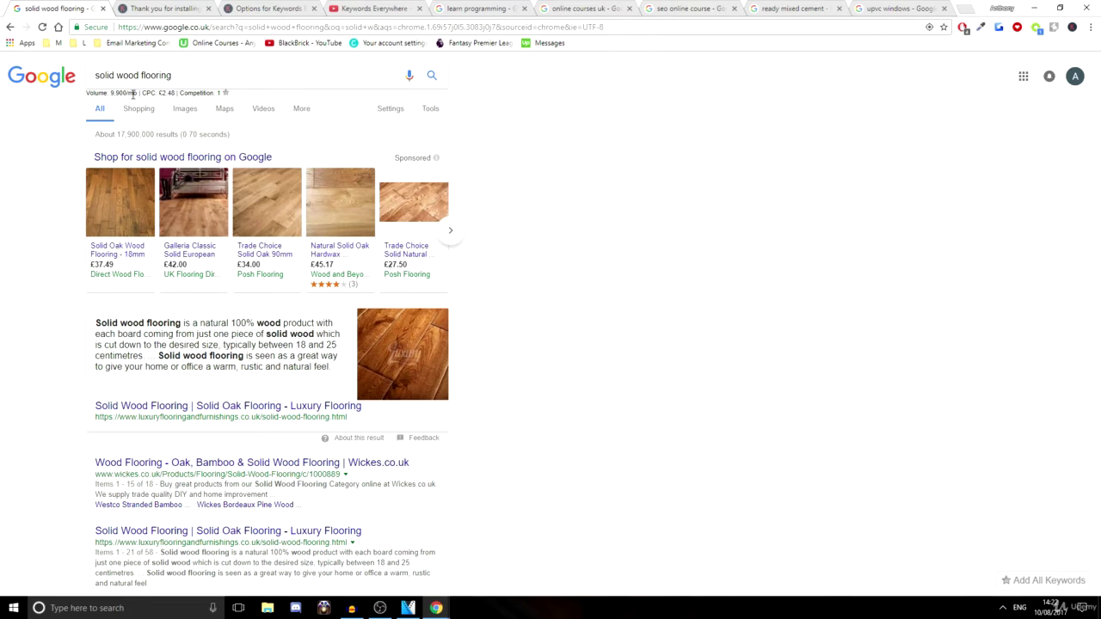
left_click_drag(147, 93, 172, 93)
Step: Close the installation thank-you page and set the extension's currency to United States Dollar (Default)
left_click(176, 8)
left_click(207, 8)
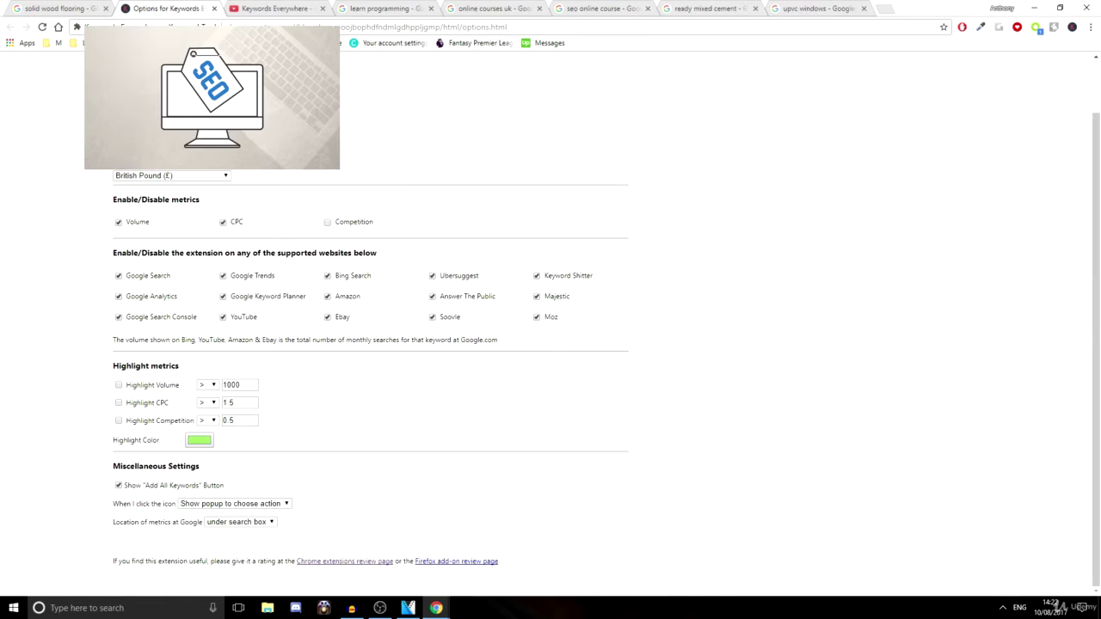
left_click(156, 130)
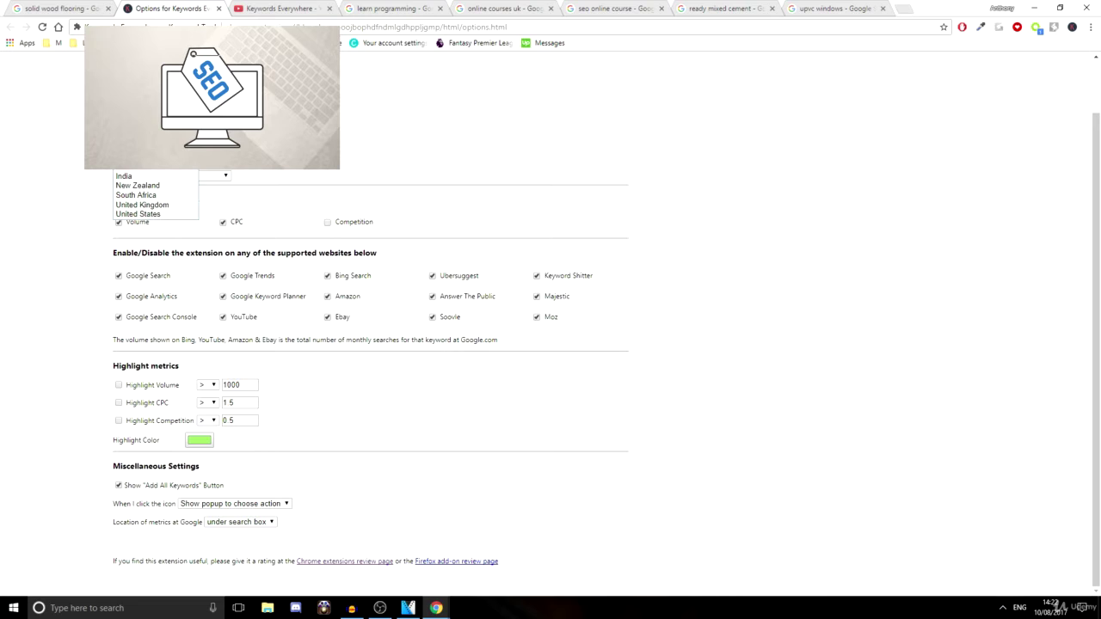
left_click(152, 171)
left_click(176, 177)
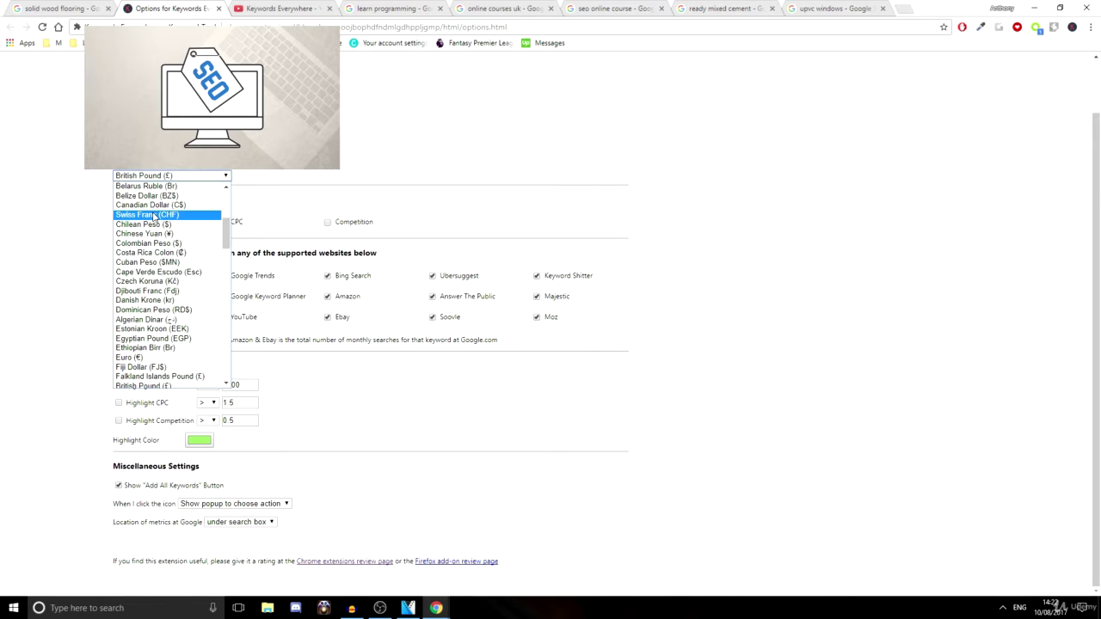
scroll(153, 215, "up", 6)
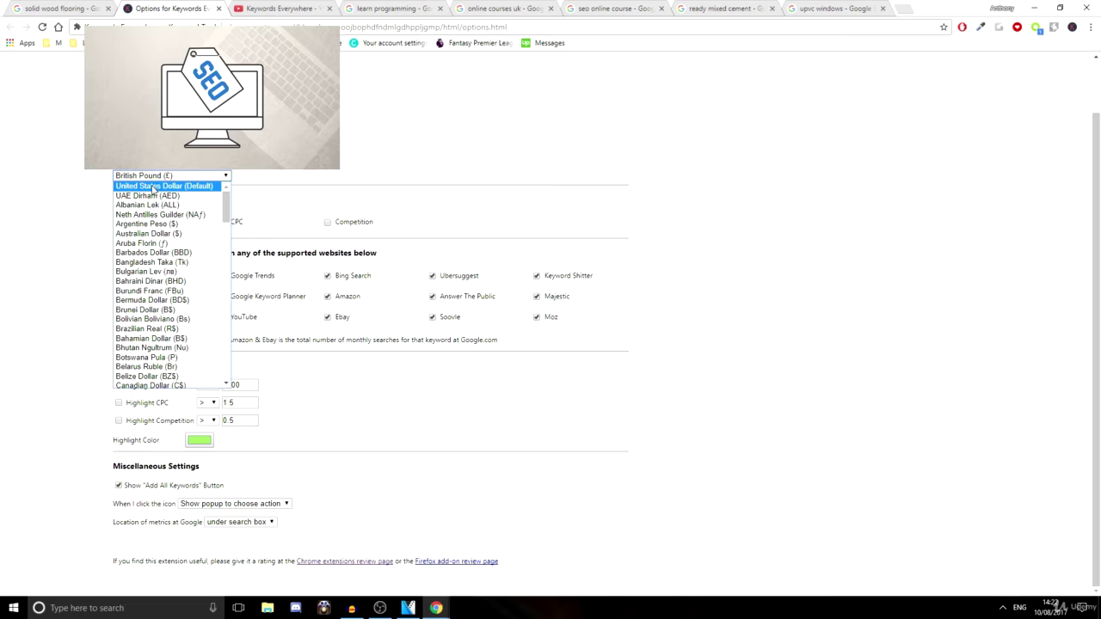
left_click(154, 187)
Step: Reload the "solid wood flooring" results and check the keyword's volume and its CPC in dollars
left_click(96, 12)
key("F5")
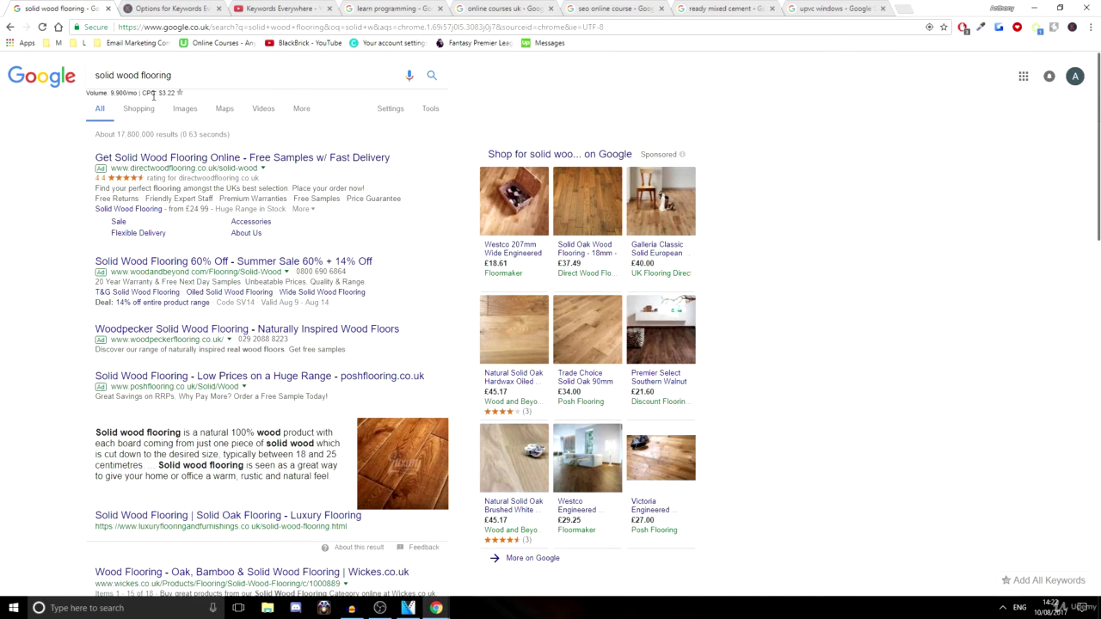
left_click_drag(150, 92, 174, 91)
left_click(191, 98)
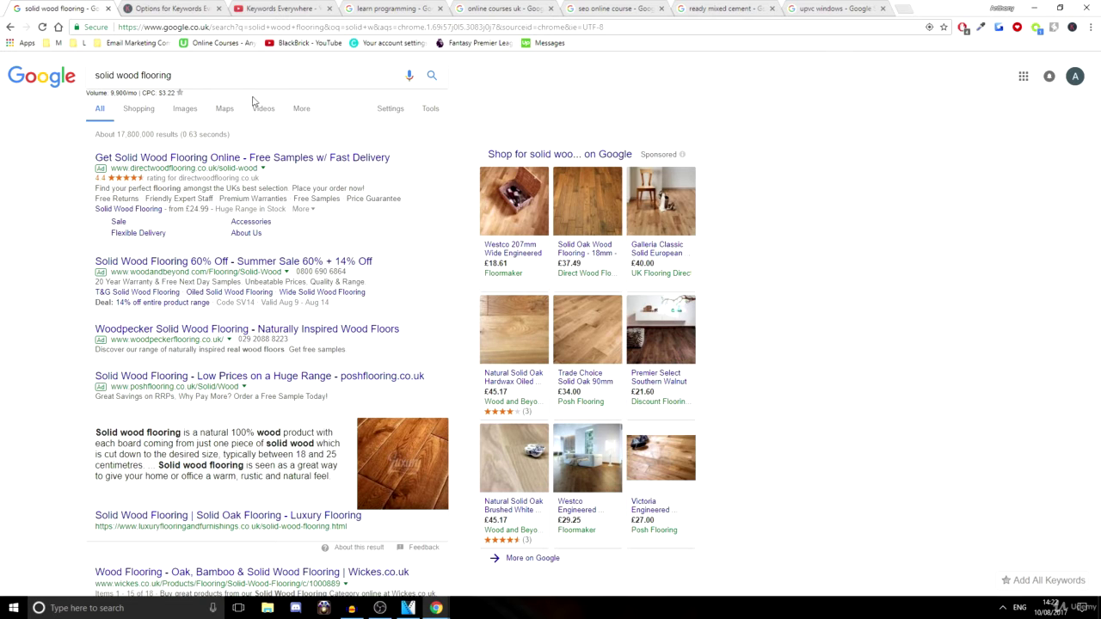
left_click_drag(104, 93, 160, 93)
double_click(171, 95)
left_click(188, 97)
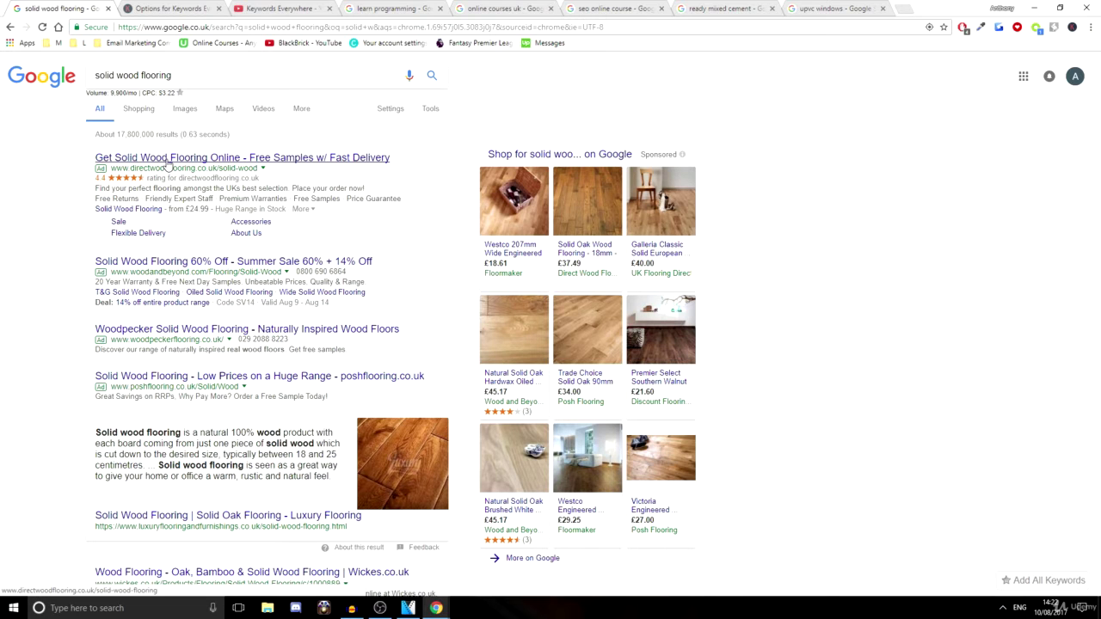
Step: Examine the monthly volume and CPC of each search related to "solid wood flooring"
scroll(145, 366, "down", 5)
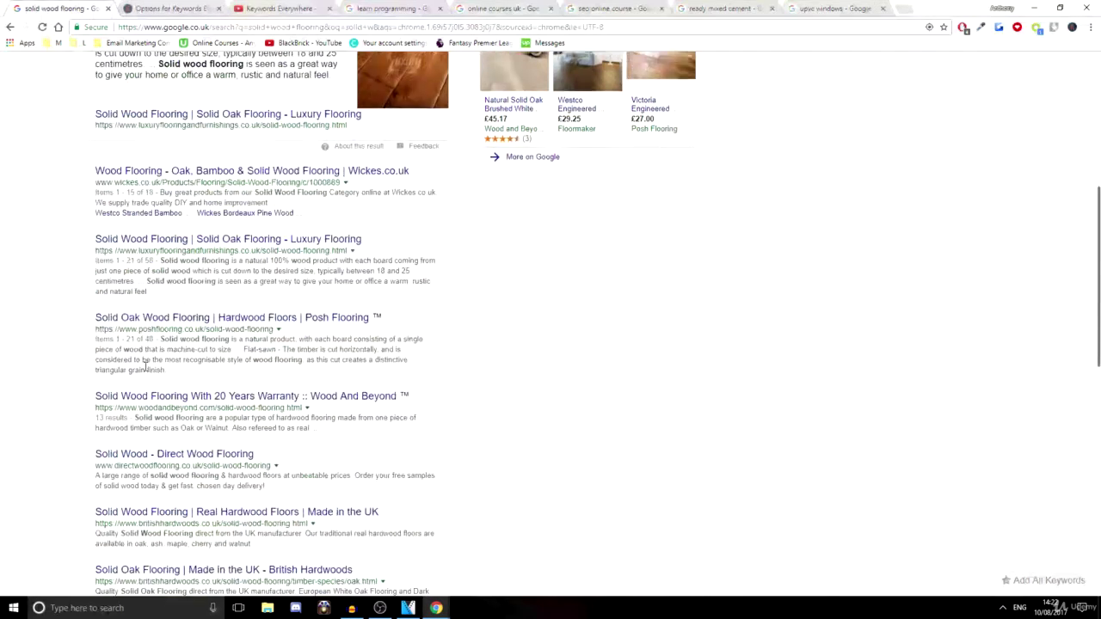
scroll(147, 369, "down", 10)
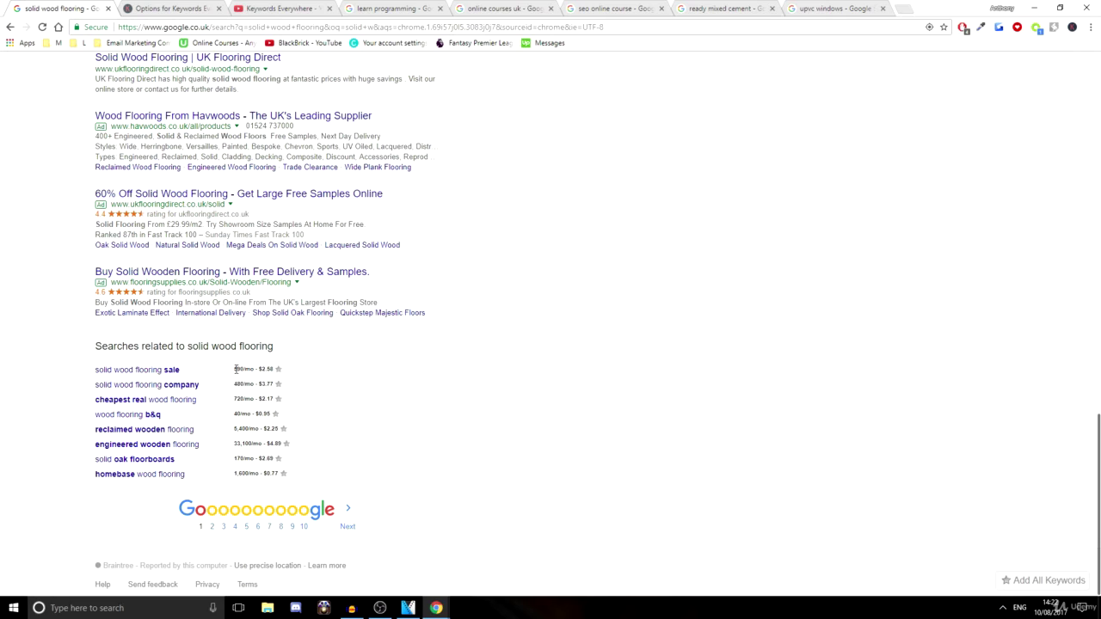
double_click(237, 369)
left_click(236, 384)
double_click(236, 383)
double_click(243, 399)
left_click_drag(236, 416, 263, 443)
double_click(246, 428)
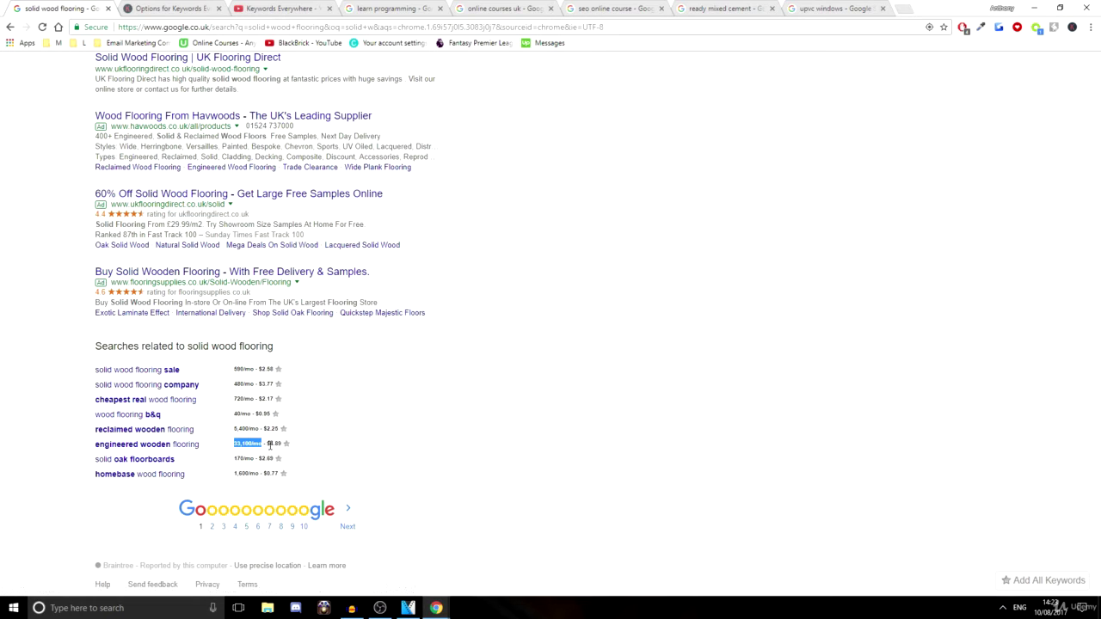
left_click(487, 372)
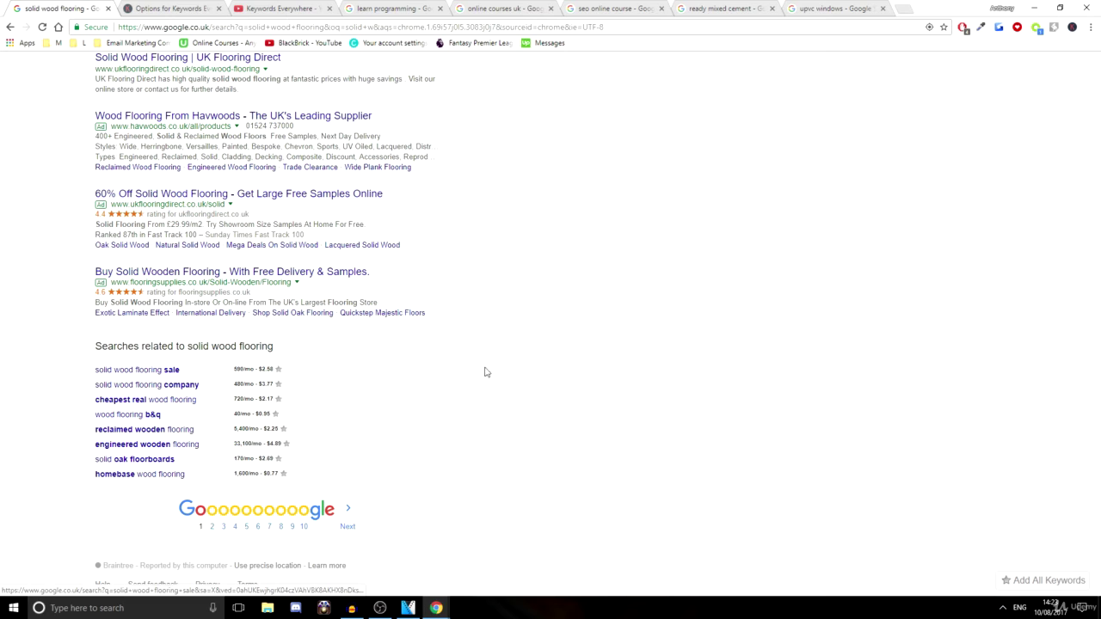
scroll(292, 408, "up", 15)
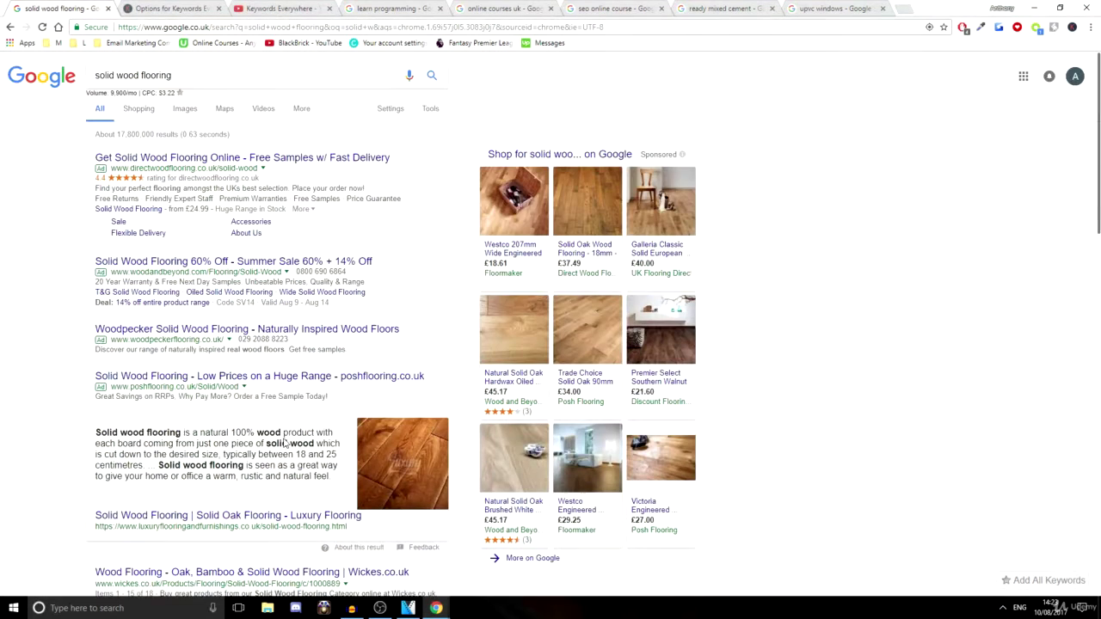
Step: Close the "solid wood flooring" and YouTube pages, and reload the "learn programming" results to check their updated volume and CPC
left_click(108, 8)
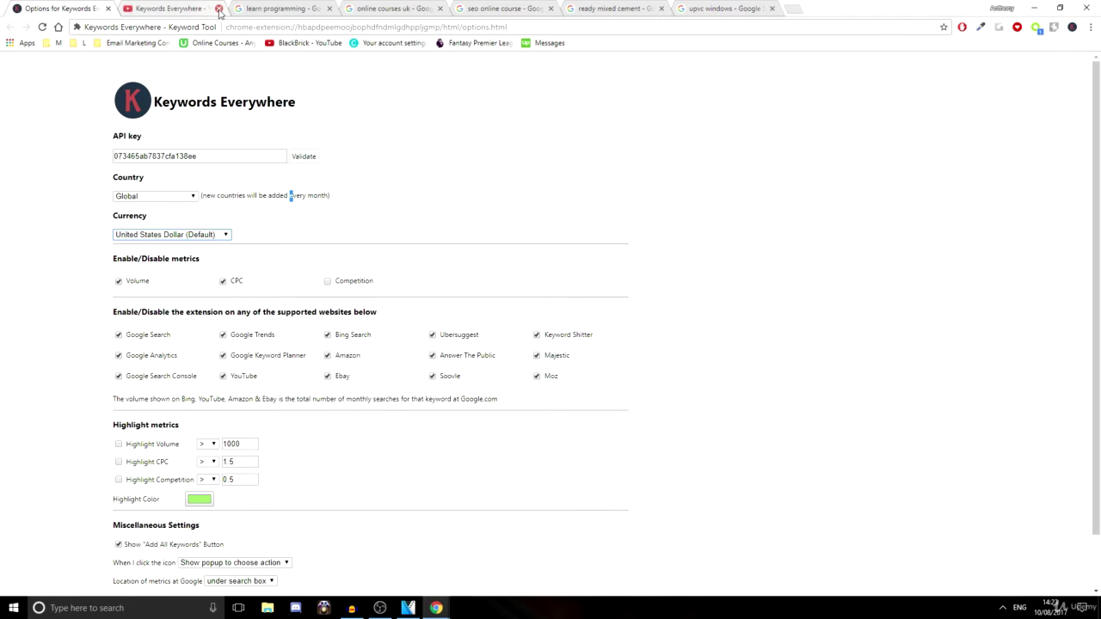
left_click(218, 11)
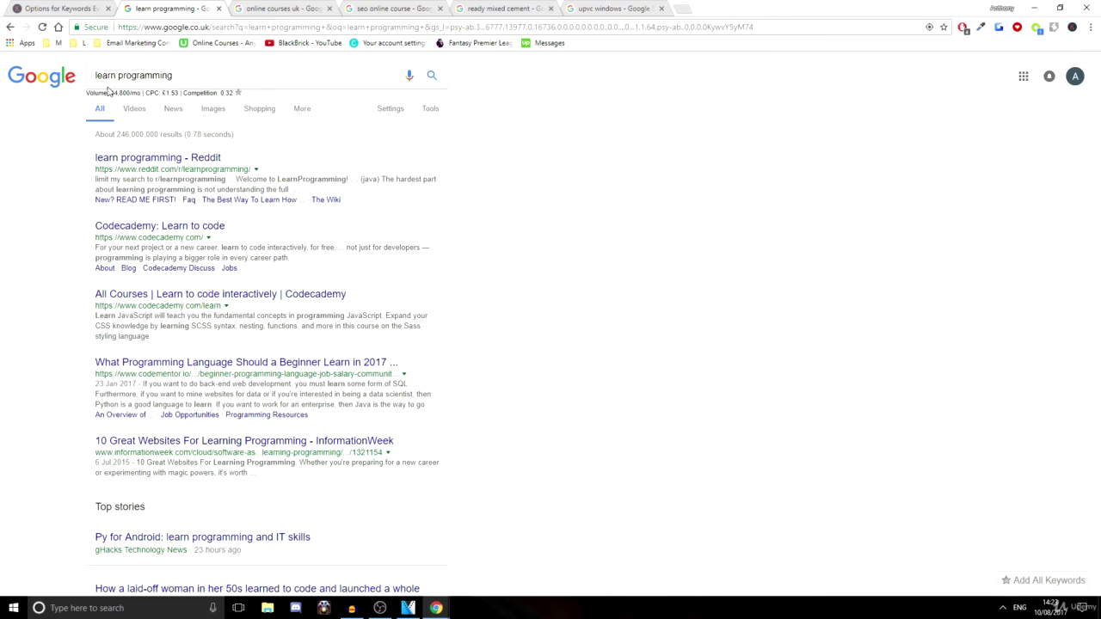
left_click_drag(110, 95, 128, 94)
left_click(42, 26)
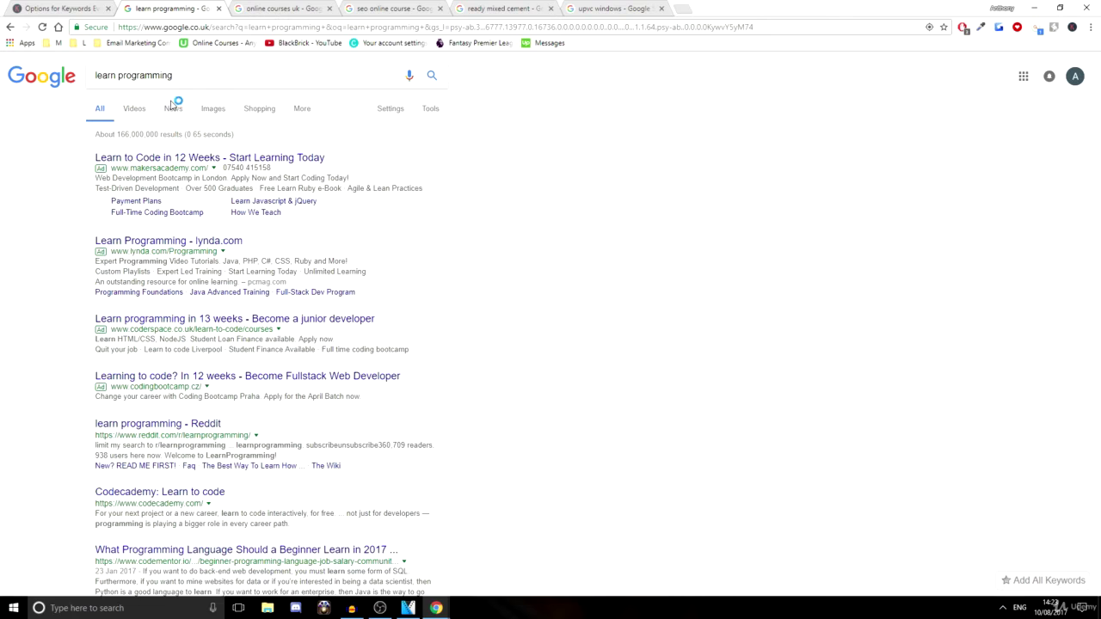
left_click_drag(110, 92, 174, 93)
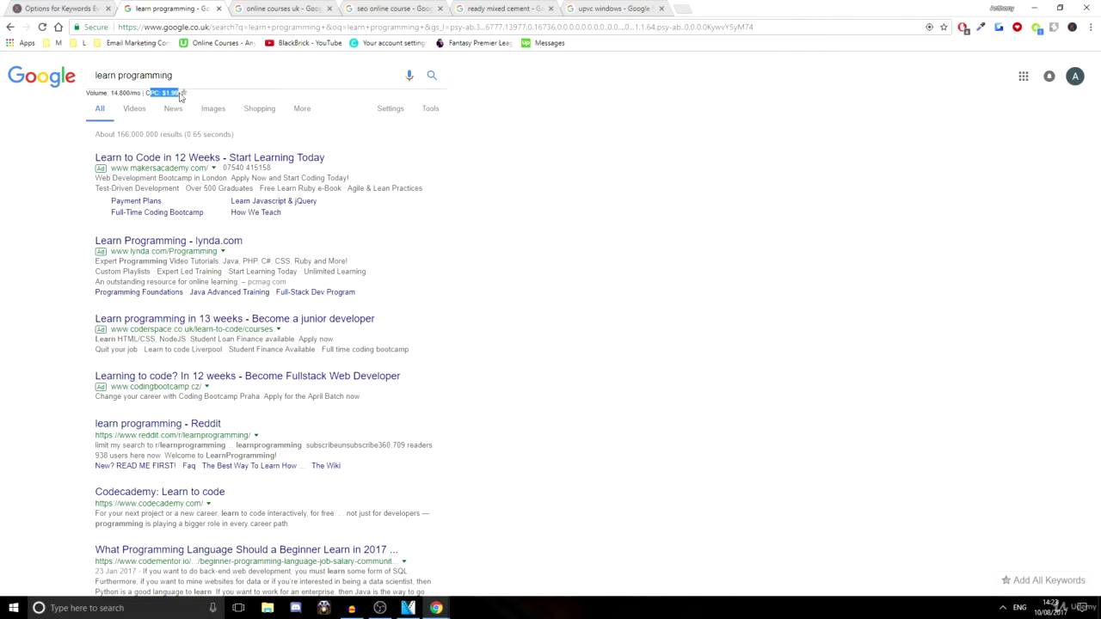
left_click(507, 214)
Step: Review the metrics of the searches related to "learn programming" and open the results for "learn to code"
scroll(136, 269, "down", 7)
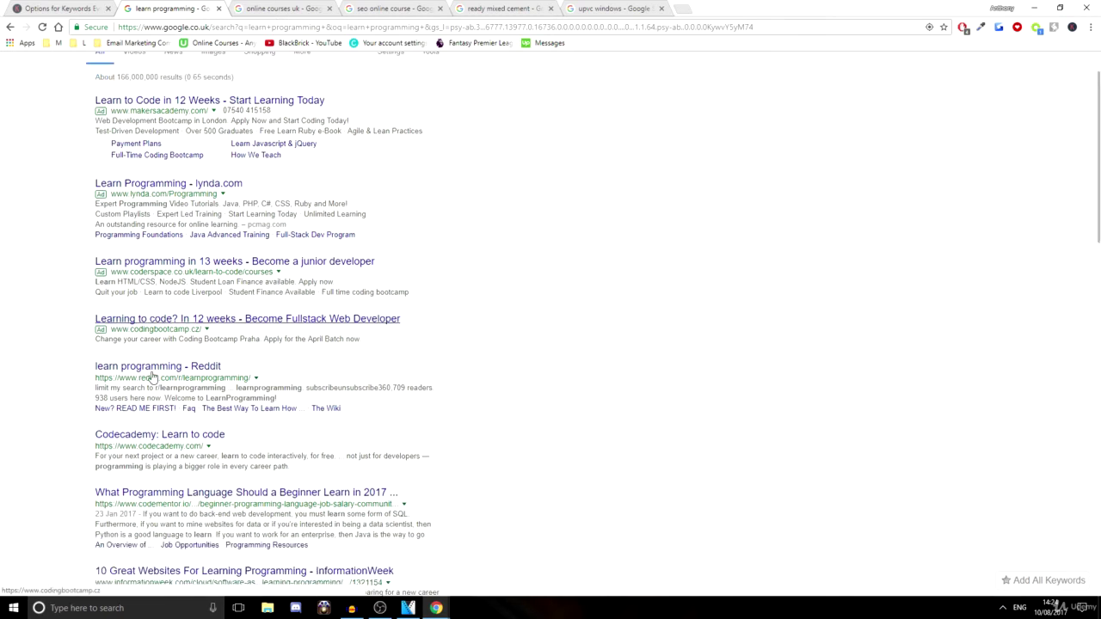
scroll(142, 376, "down", 6)
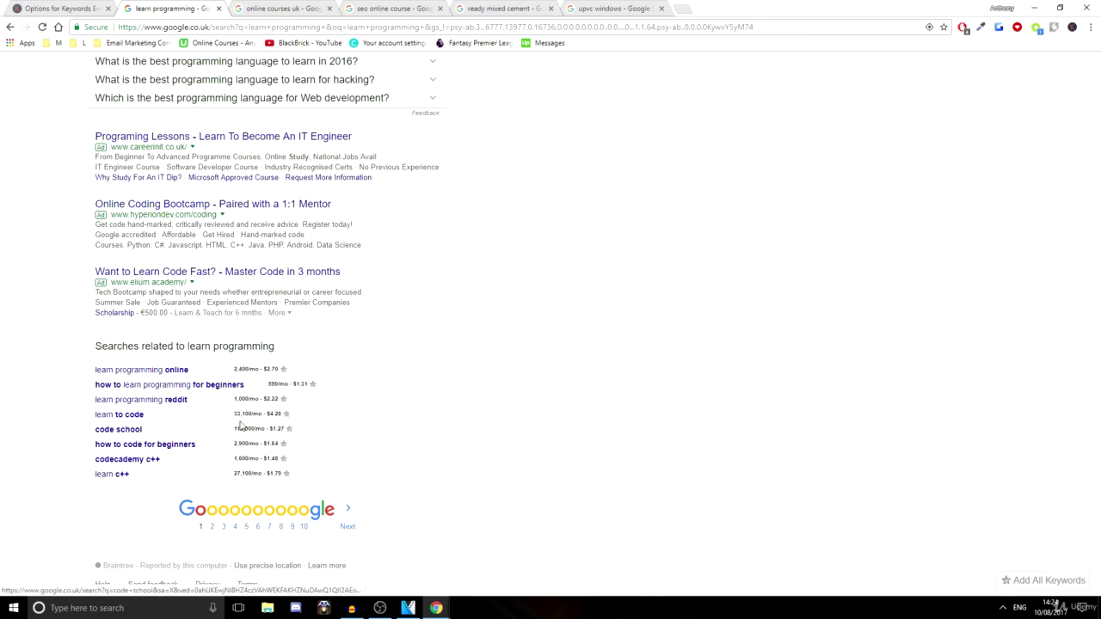
left_click_drag(241, 414, 251, 416)
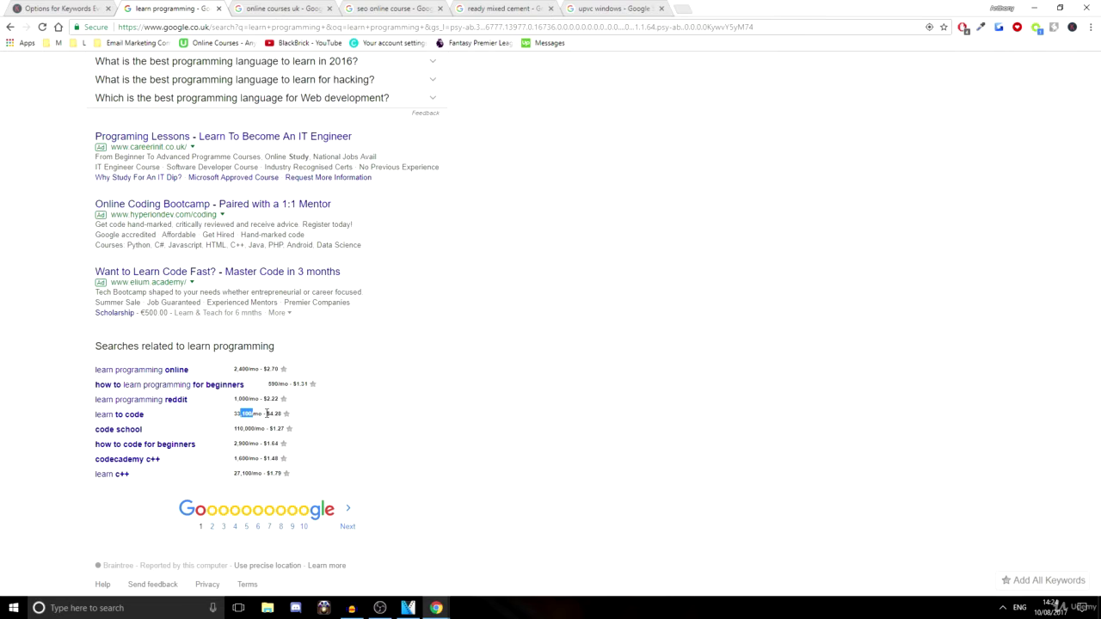
mouse_move(267, 414)
left_mouse_down()
mouse_move(282, 416)
mouse_move(236, 415)
mouse_move(251, 414)
left_mouse_up()
left_click(142, 418)
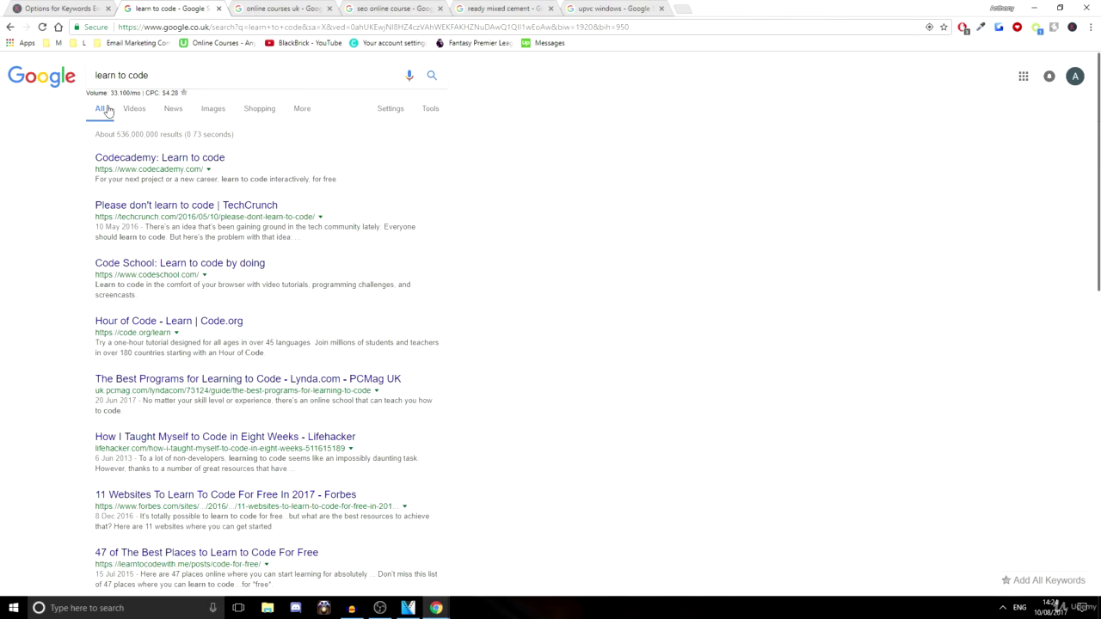
Step: Check the monthly volume and CPC of "learn to code" and look over its search results
left_click_drag(99, 93, 146, 93)
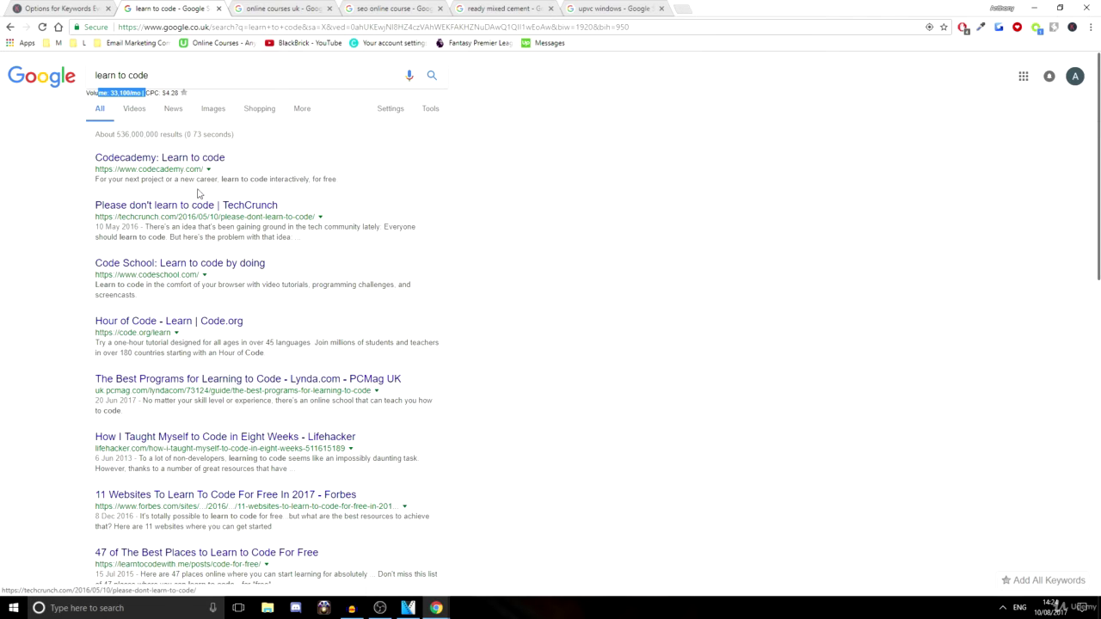
left_click(562, 212)
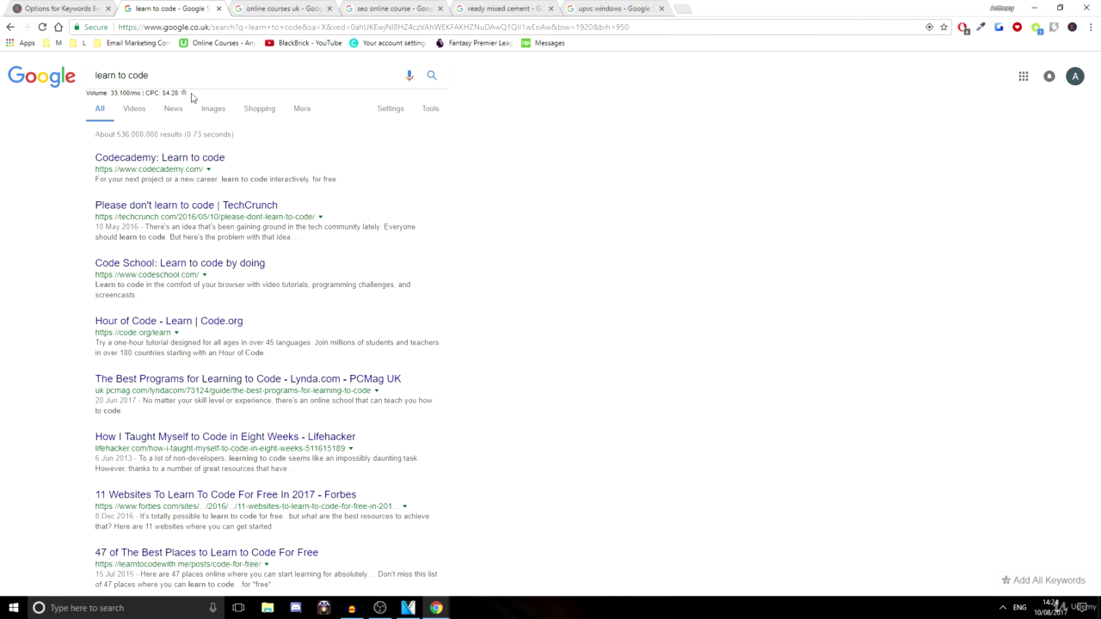
scroll(226, 264, "down", 1)
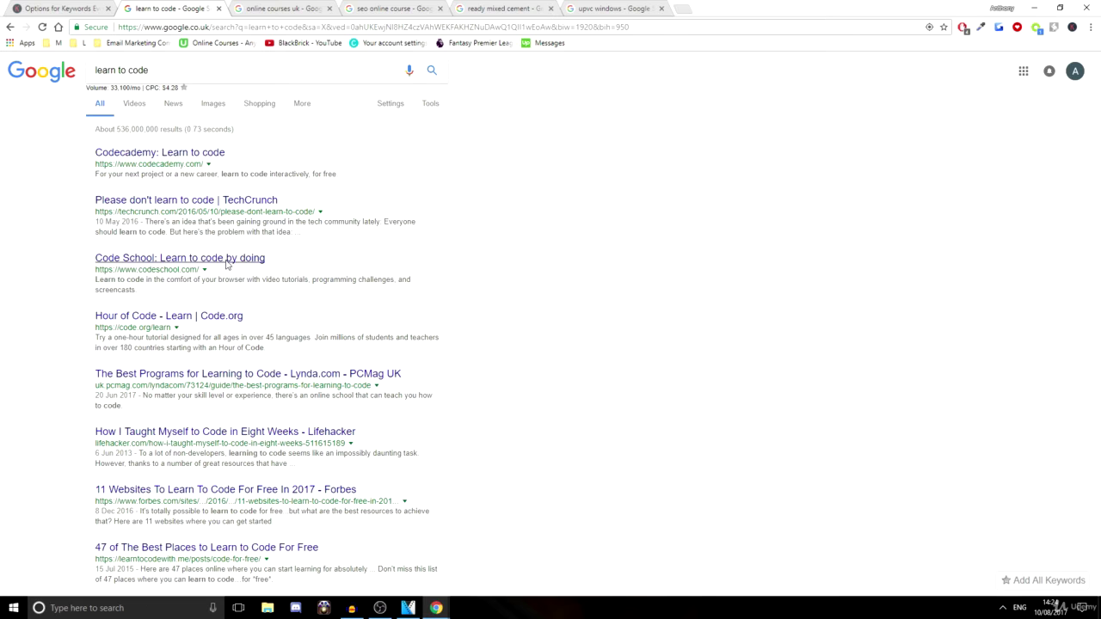
Step: Close the "learn to code" page and reload the "online courses uk" results to update the keyword's metrics
scroll(220, 260, "down", 4)
scroll(215, 255, "up", 4)
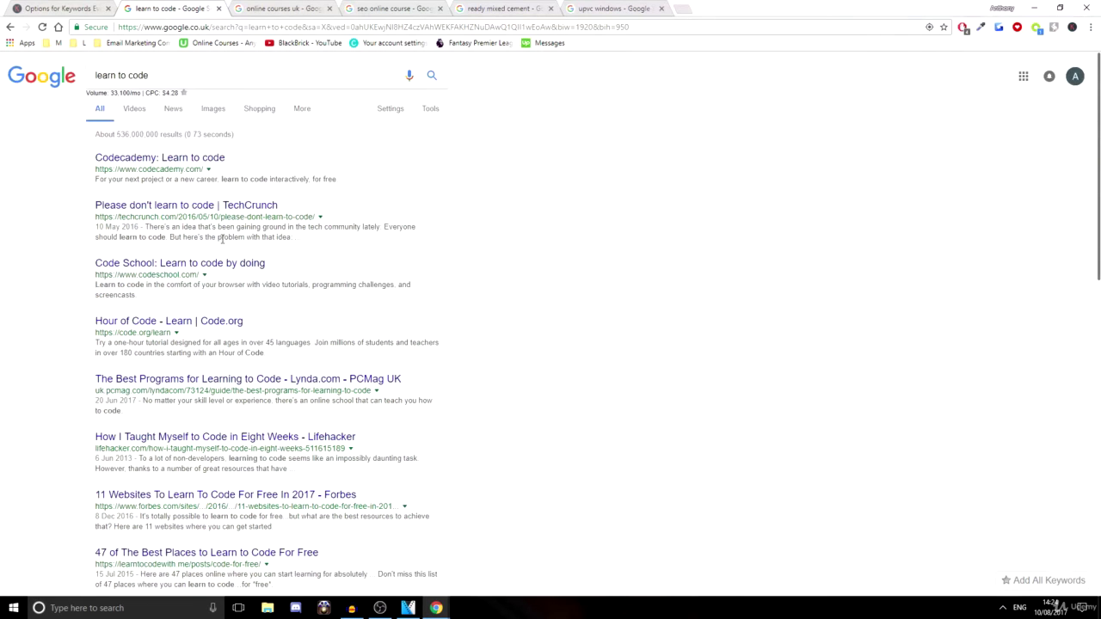
left_click(218, 9)
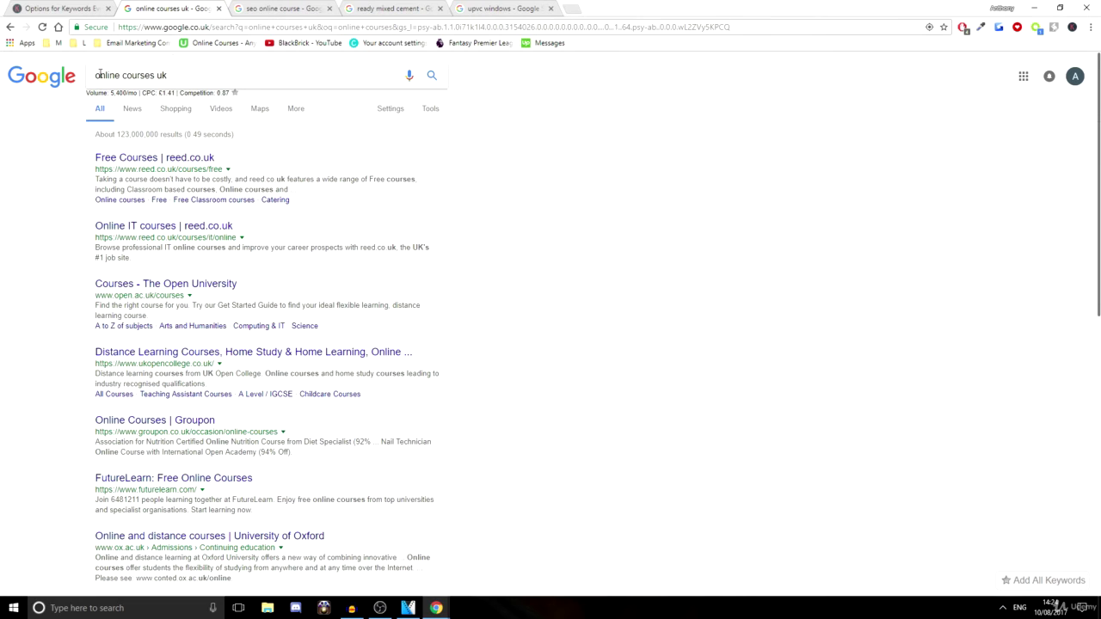
left_click(159, 75)
left_click(656, 168)
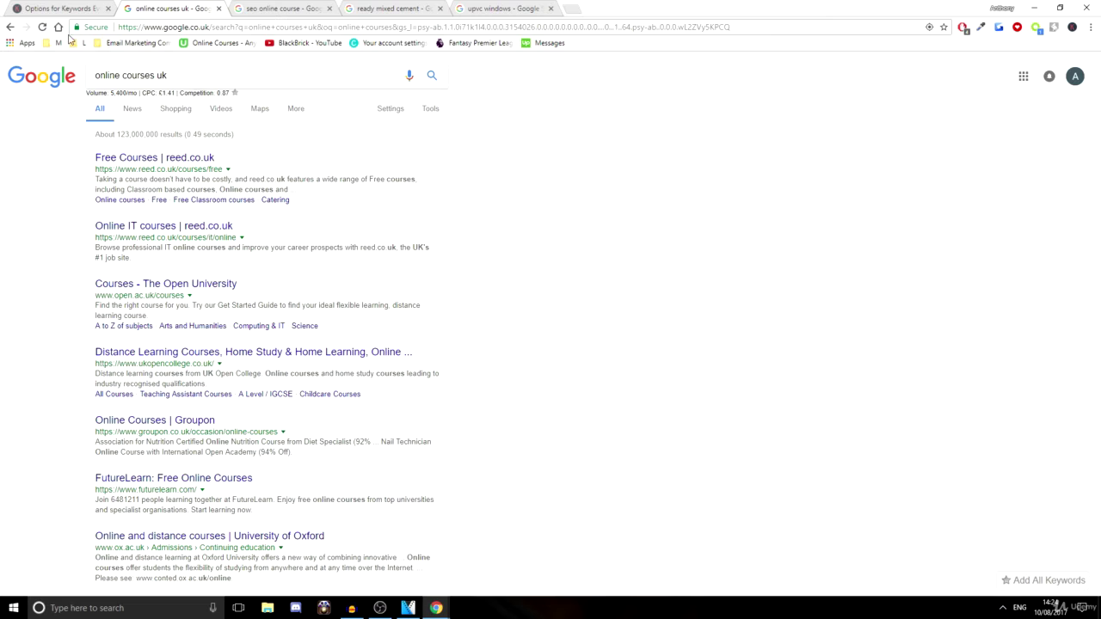
left_click(42, 26)
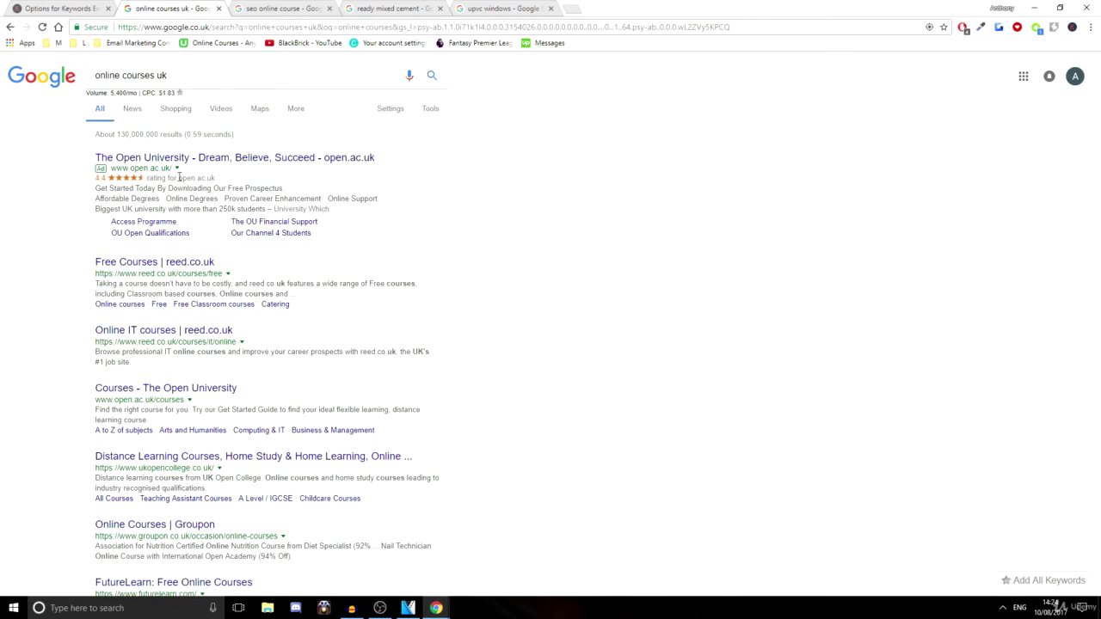
Step: Check the monthly volume, number of results and CPC of "online courses uk"
left_click_drag(108, 95, 129, 96)
left_click_drag(97, 95, 134, 96)
left_click(134, 95)
left_click_drag(109, 134, 172, 139)
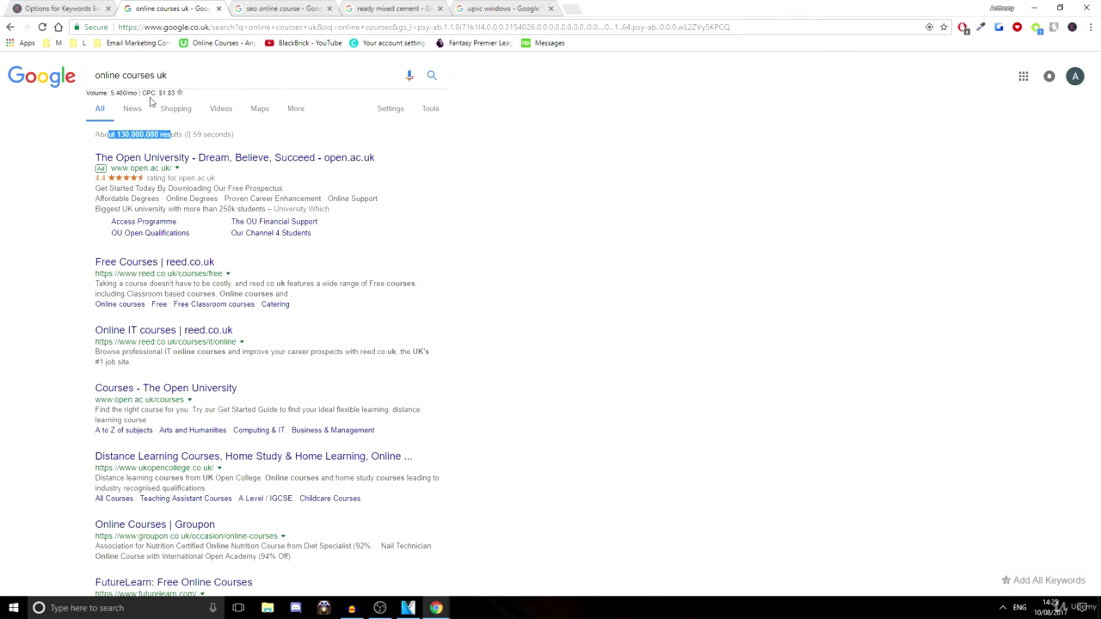
left_click_drag(147, 93, 169, 92)
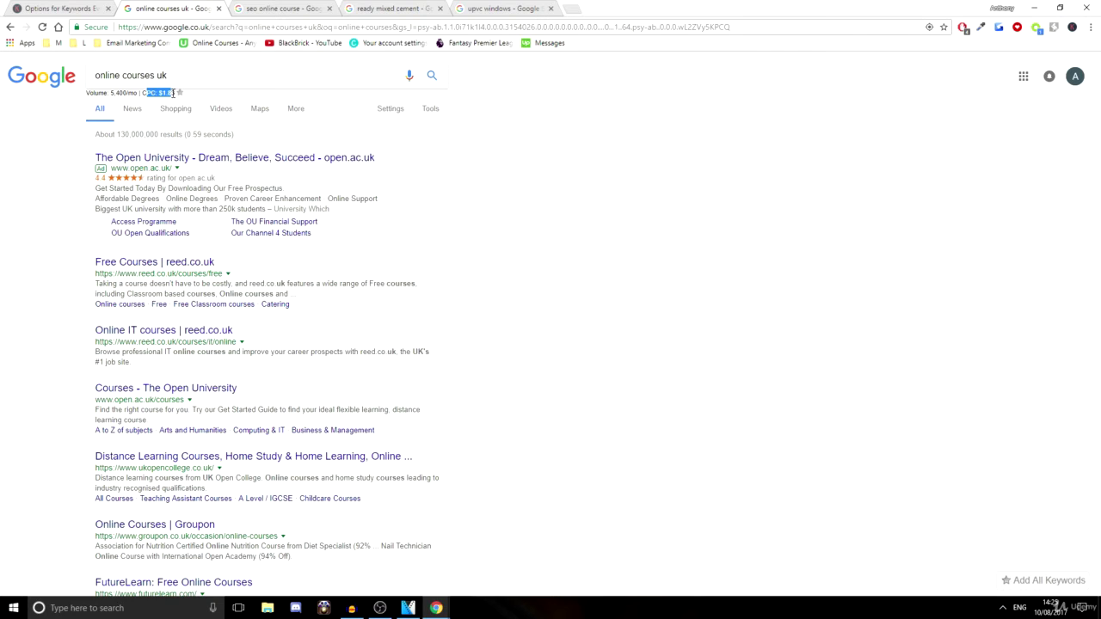
left_click(680, 218)
Step: Examine the monthly volume and CPC of the searches related to "online courses uk"
scroll(197, 156, "down", 5)
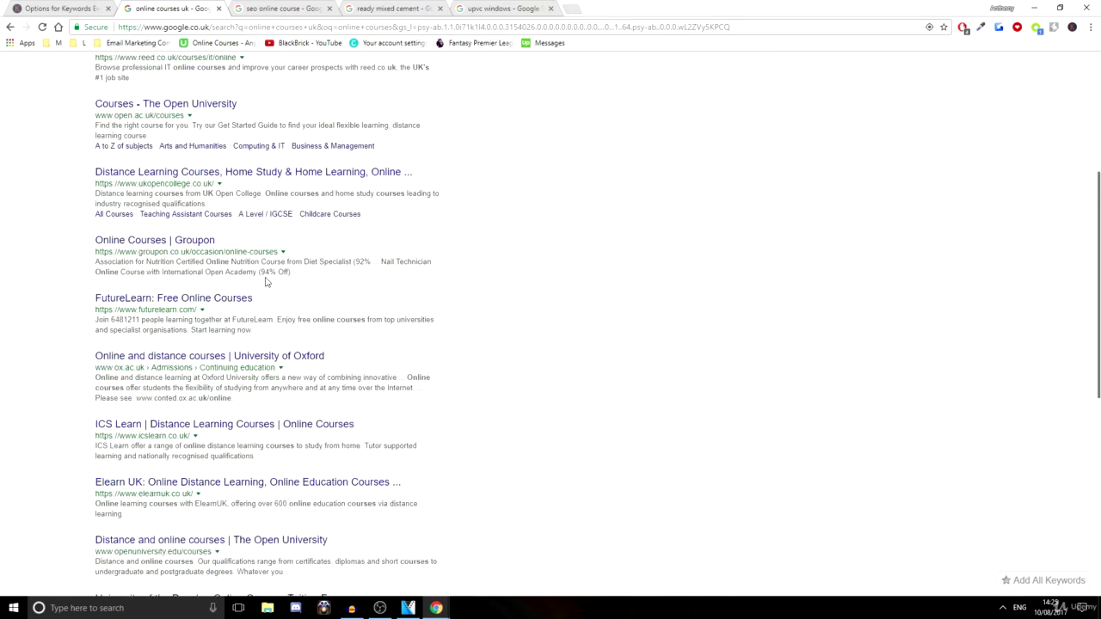
scroll(206, 311, "down", 3)
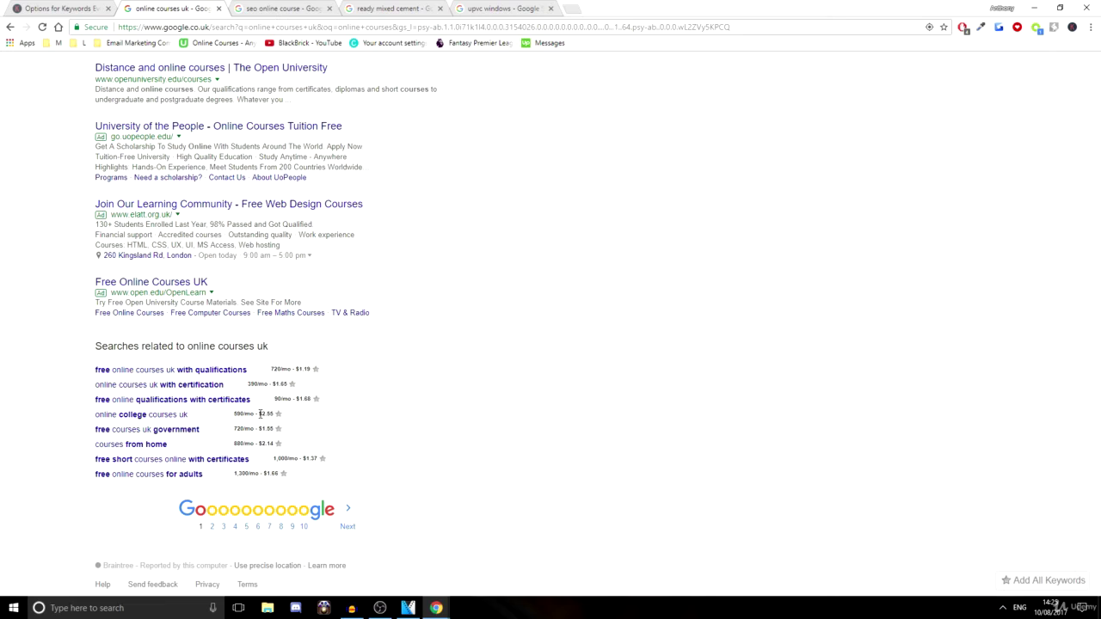
left_click_drag(266, 413, 270, 422)
Step: Close the "online courses uk" page, check the metrics of "seo online course" and reload its results
left_click(219, 9)
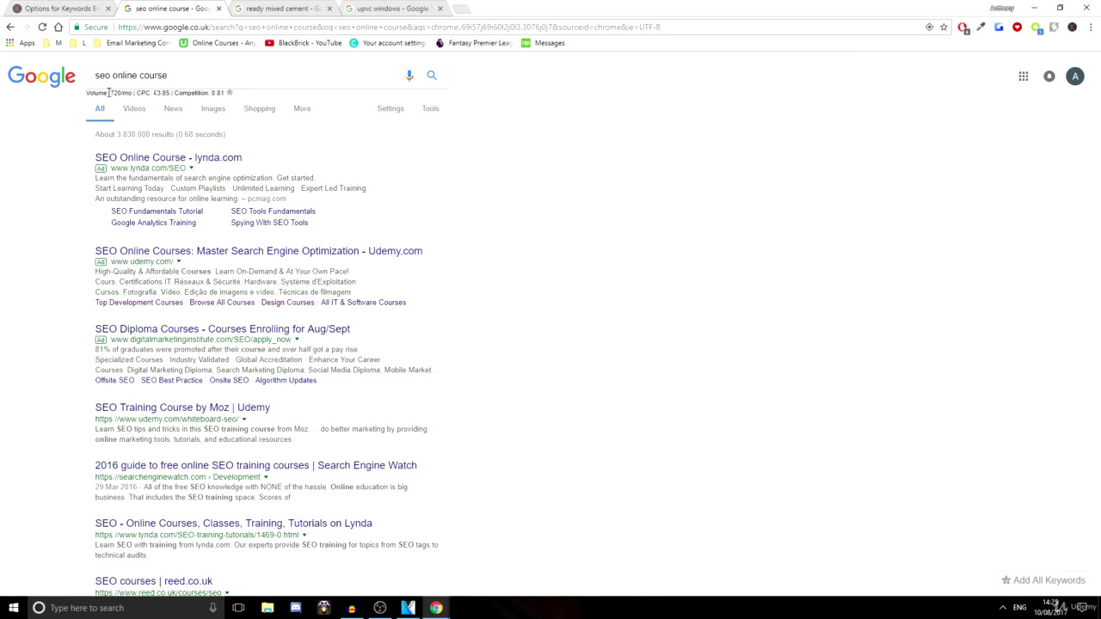
left_click_drag(108, 92, 167, 92)
left_click(42, 27)
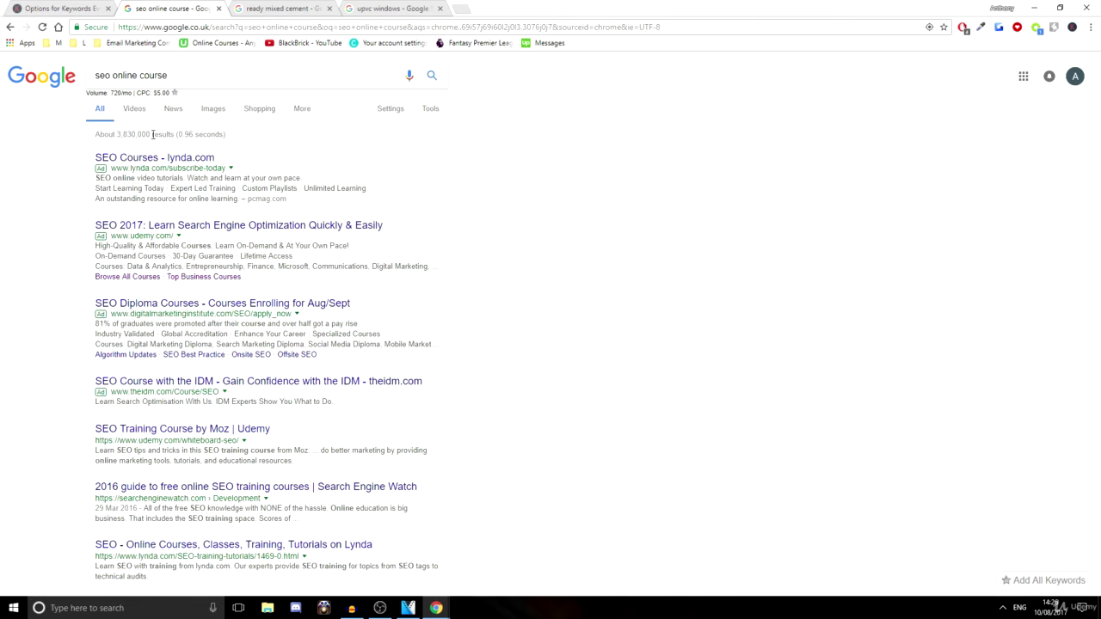
Step: Shorten the query to "seo", search for it and check its monthly volume and CPC
left_click_drag(168, 75, 120, 92)
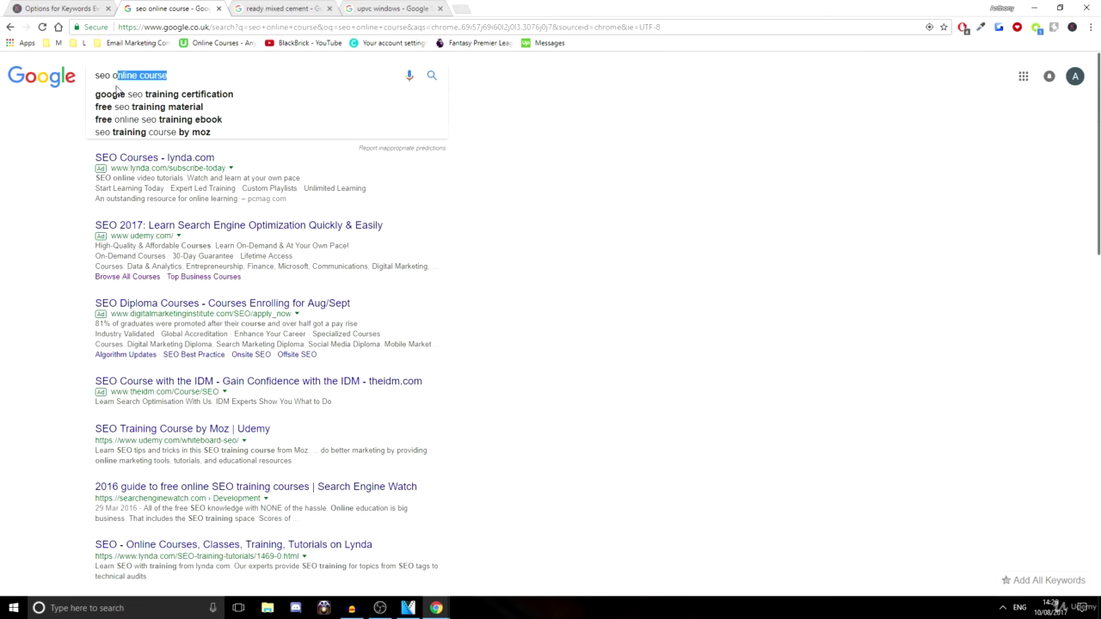
key("BackSpace")
key("BackSpace")
key("BackSpace")
key("Return")
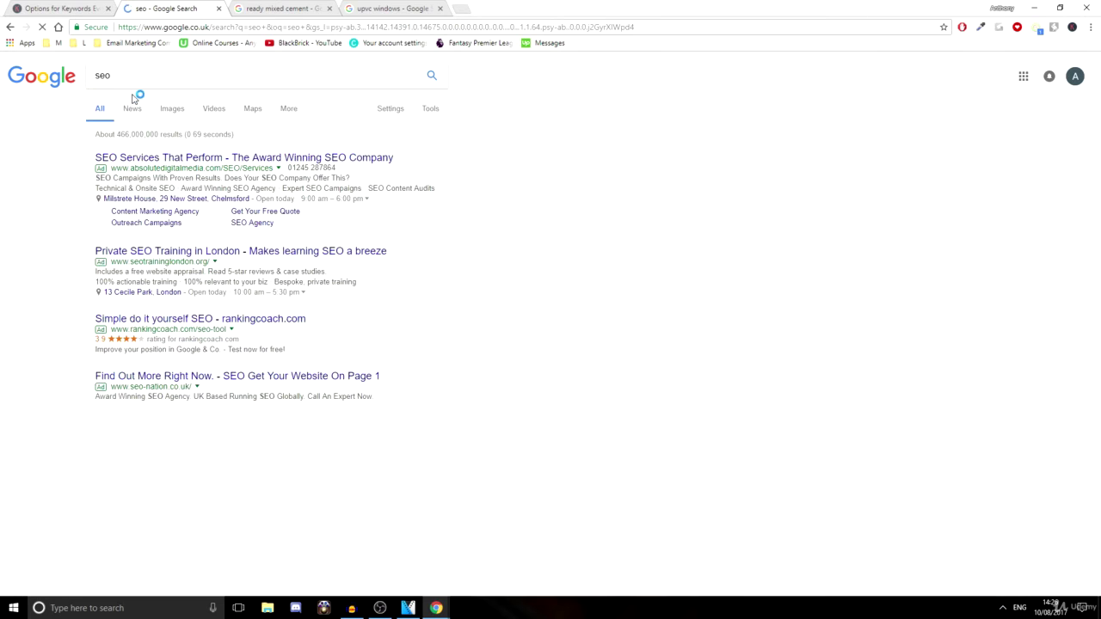
left_click_drag(108, 92, 121, 93)
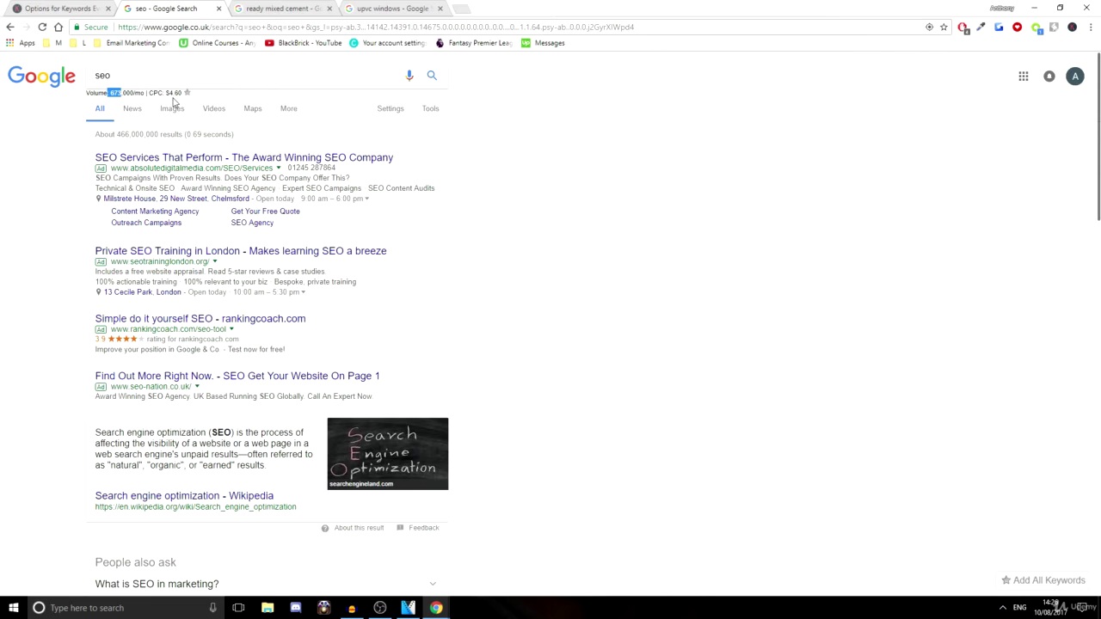
left_click_drag(167, 93, 175, 93)
Step: Go back to the "seo online course" results to compare their metrics, and return to the "seo" results
left_click(10, 27)
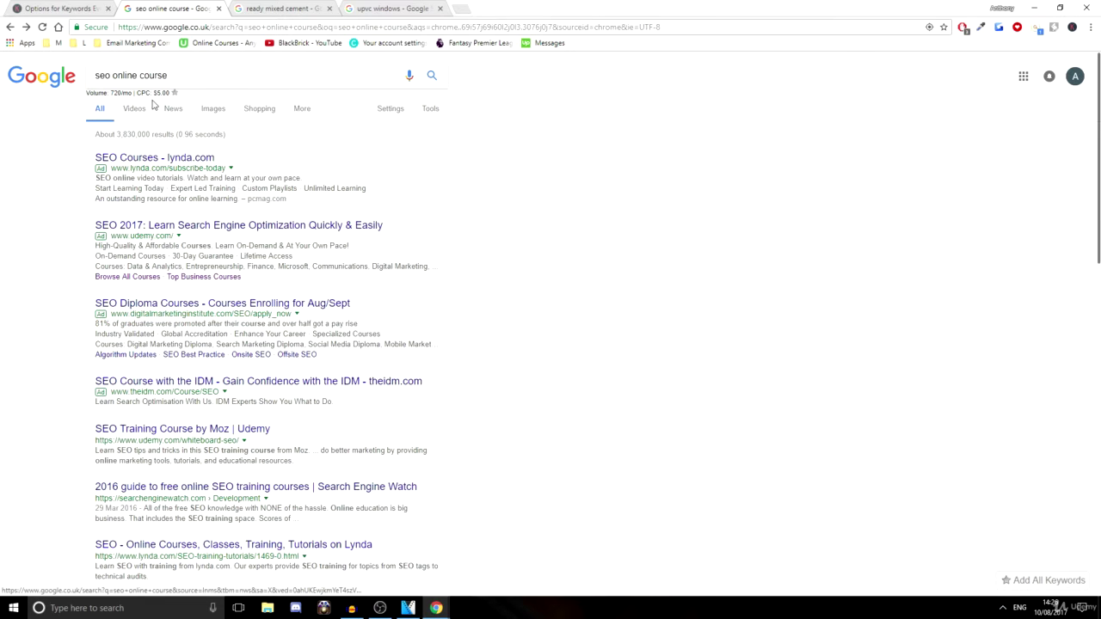
left_click(135, 77)
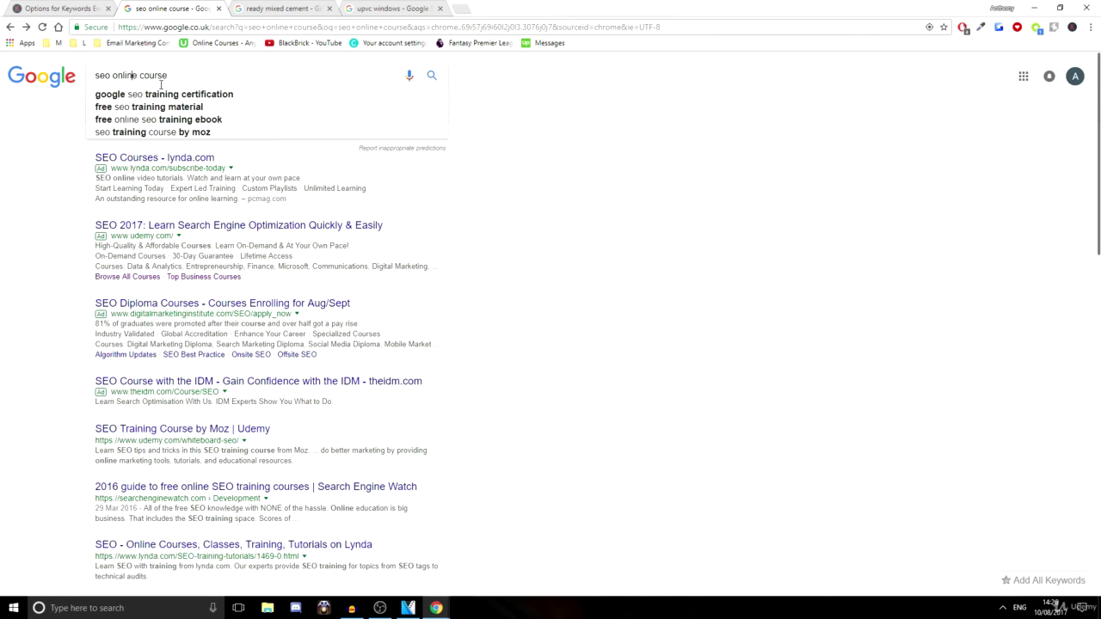
left_click(644, 164)
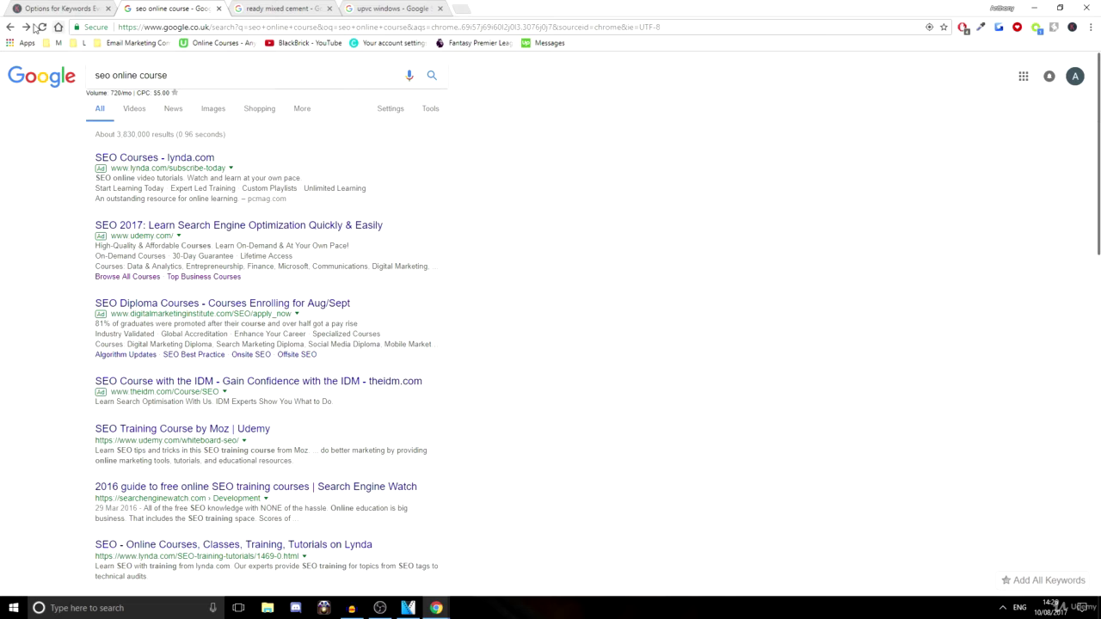
left_click(10, 26)
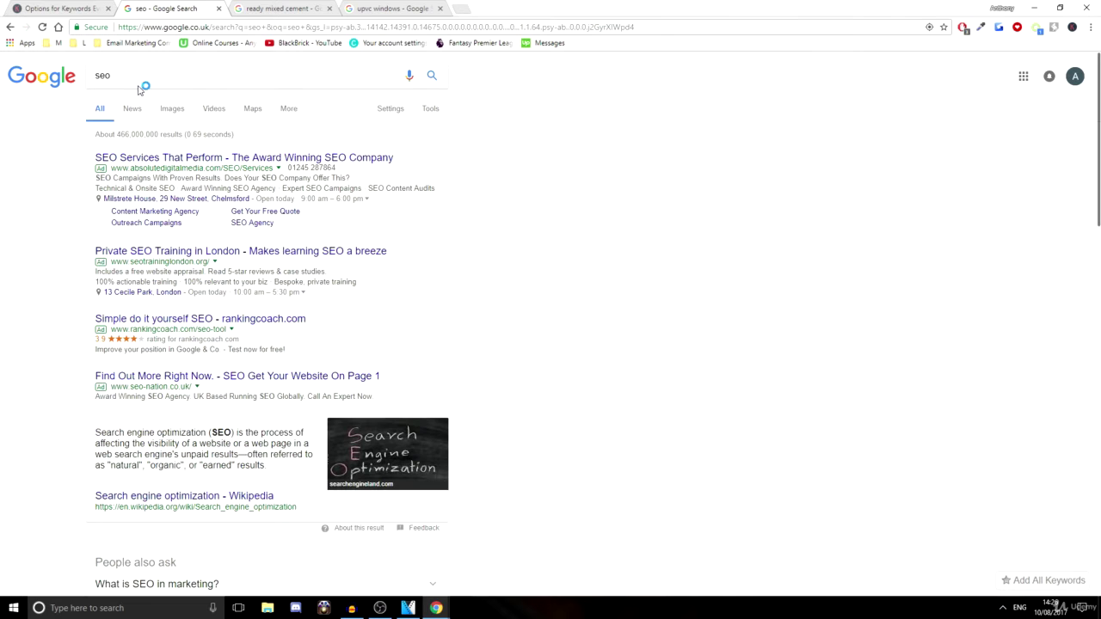
Step: Close the "seo" page, check the volume and CPC of "ready mixed cement" and reload its results
left_click(219, 10)
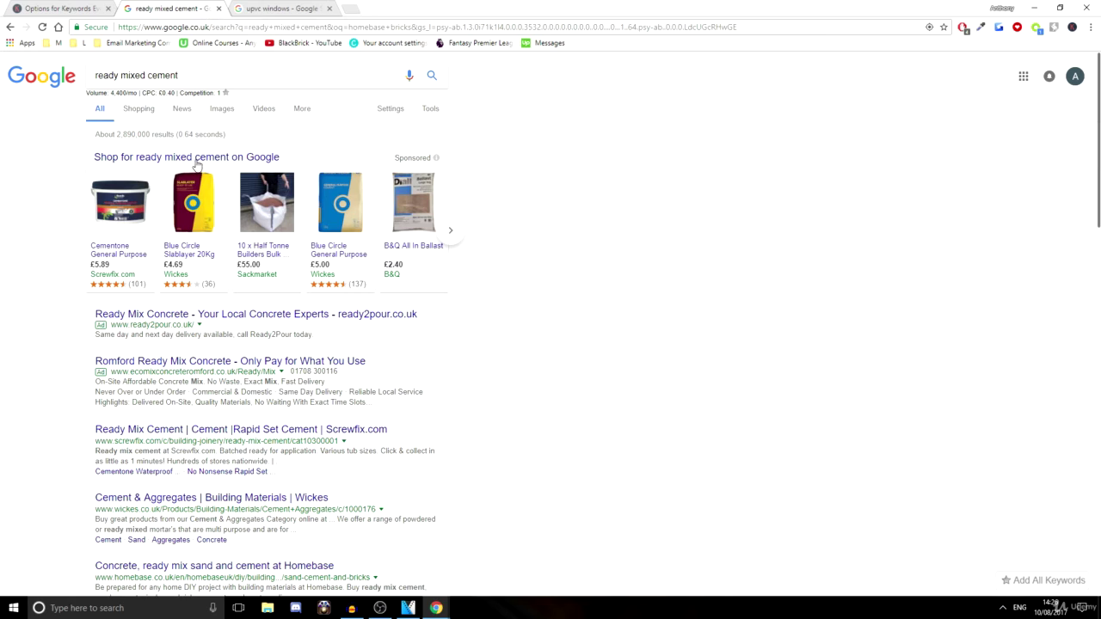
double_click(105, 76)
left_click_drag(128, 81, 150, 80)
left_click(114, 74)
double_click(137, 77)
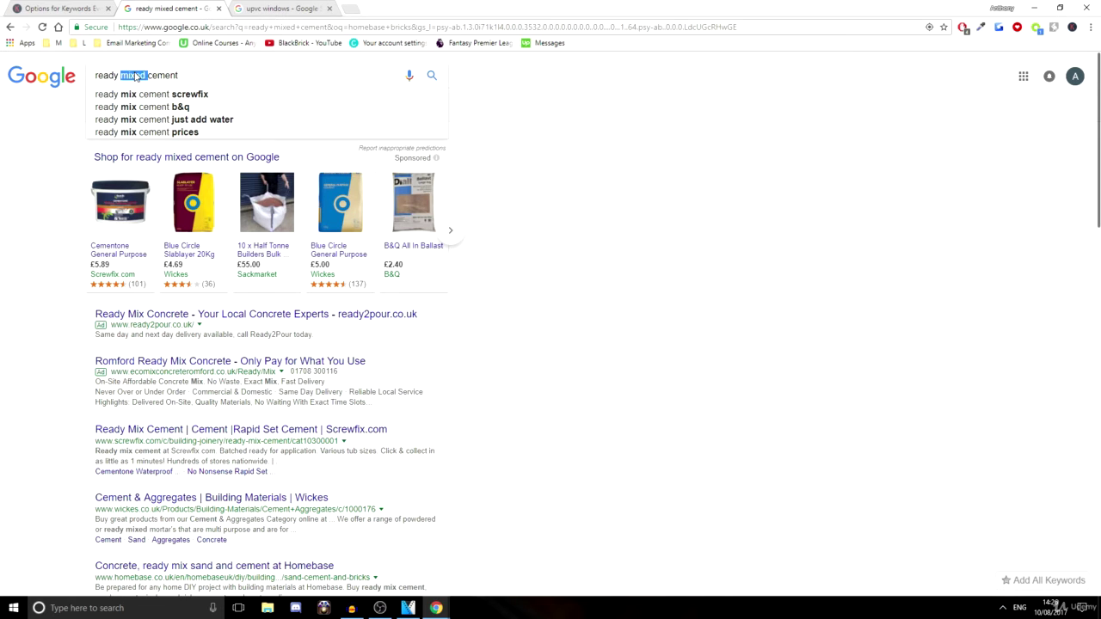
left_click(685, 169)
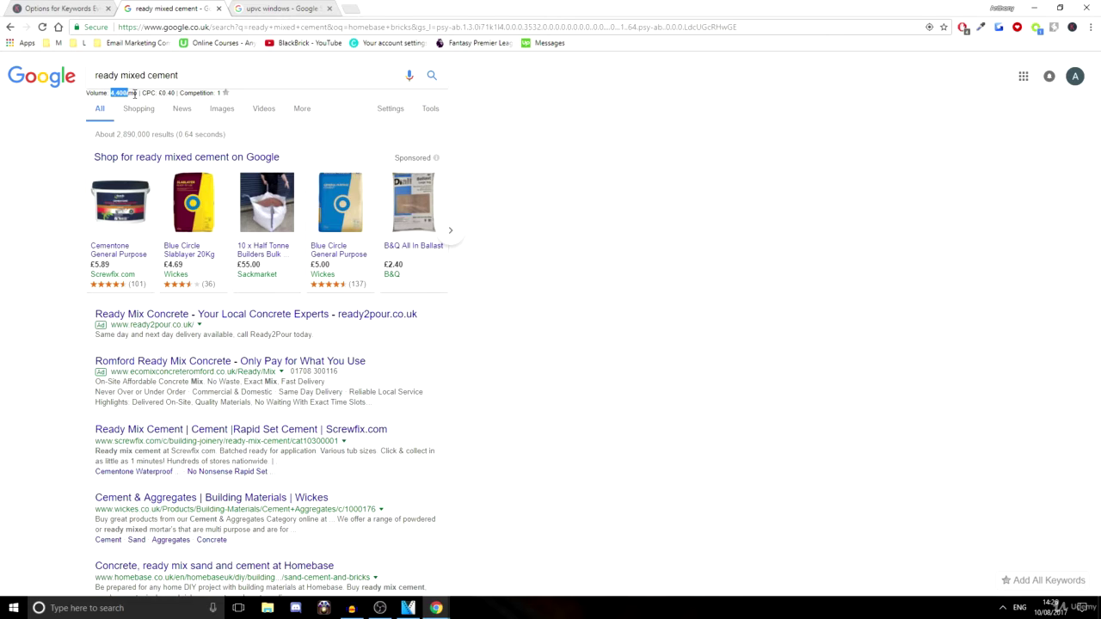
left_click_drag(158, 93, 177, 93)
left_click(42, 27)
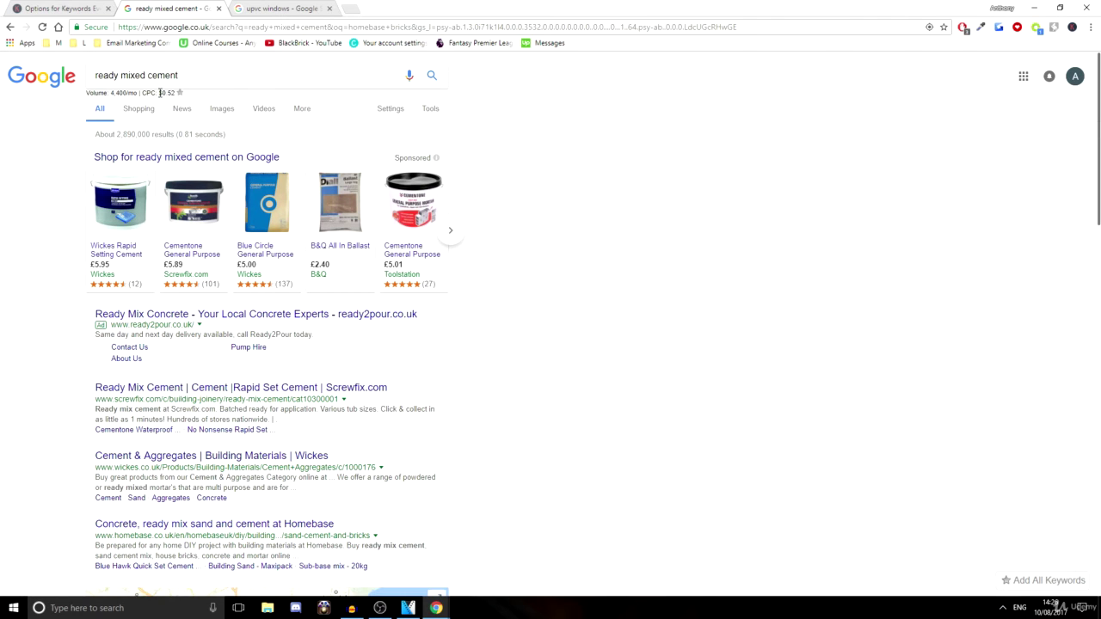
Step: Check the updated CPC and monthly volume of "ready mixed cement" and look over its search results
left_click_drag(160, 93, 175, 93)
left_click(533, 164)
left_click(148, 317)
scroll(179, 482, "down", 9)
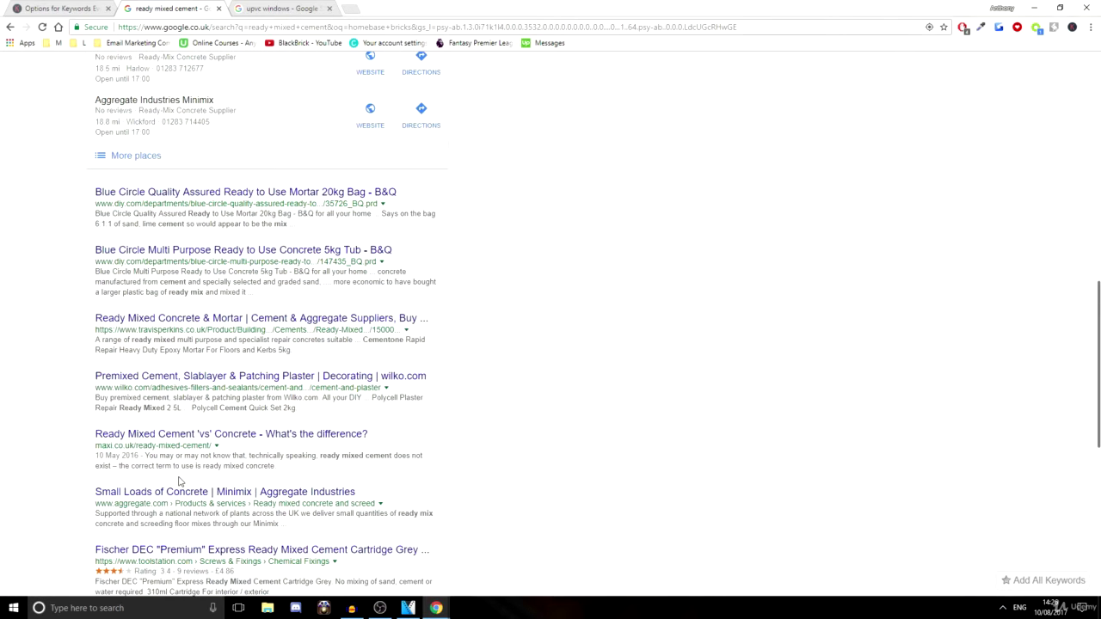
scroll(160, 263, "up", 10)
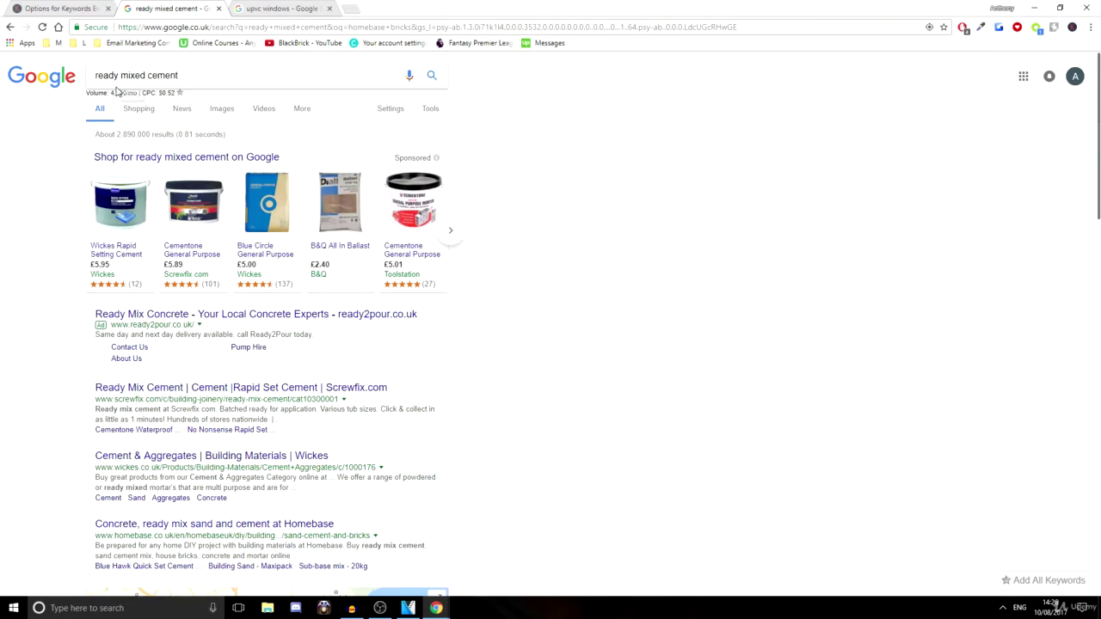
left_click_drag(110, 92, 136, 93)
Step: Examine the monthly volume and CPC of the searches related to "ready mixed cement"
scroll(284, 396, "down", 15)
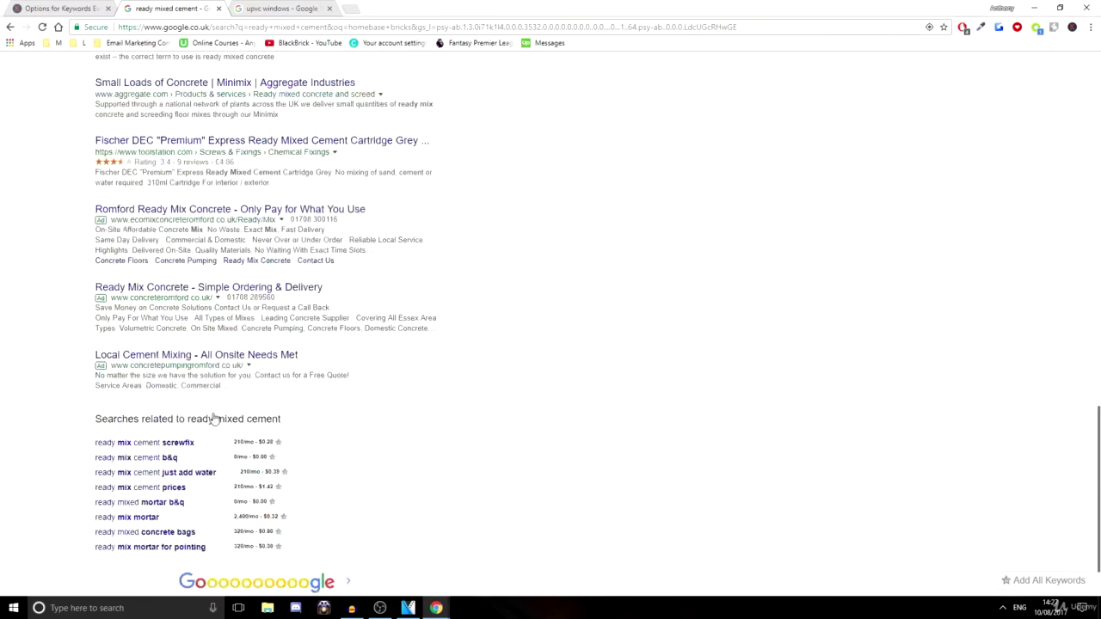
scroll(213, 419, "down", 2)
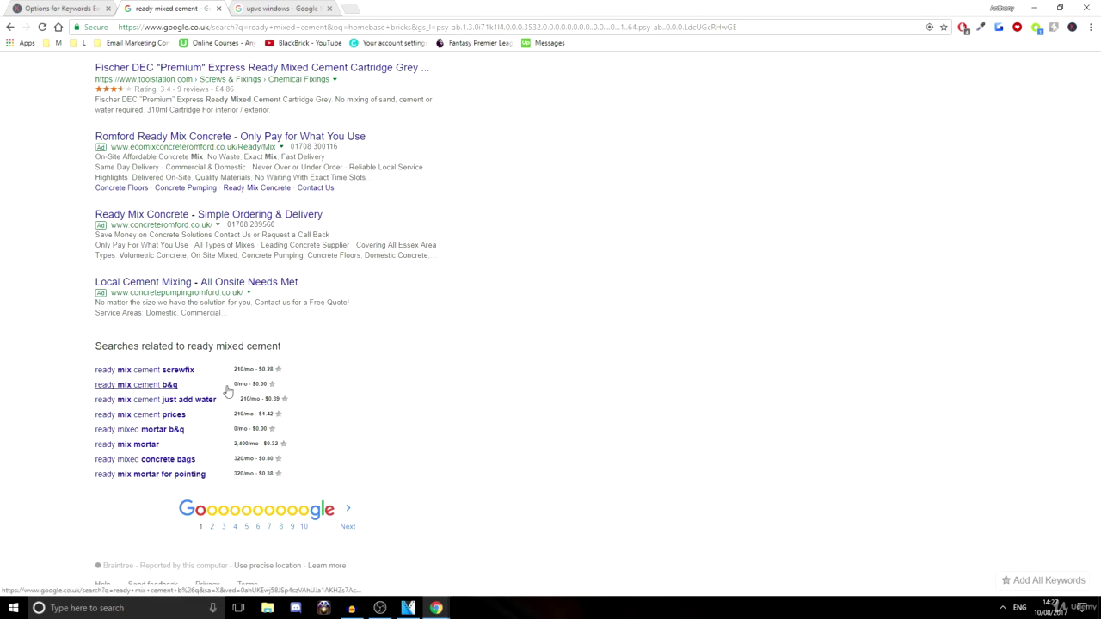
left_click_drag(231, 389, 246, 387)
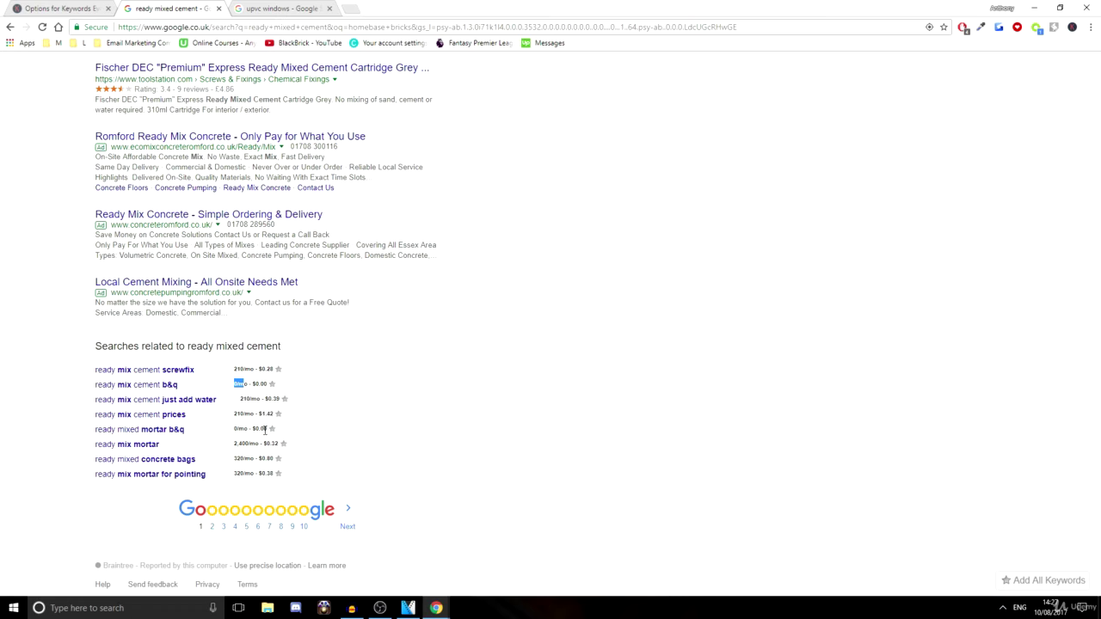
left_click_drag(234, 417, 250, 416)
left_click(357, 437)
Step: Close the "ready mixed cement" page, reload the "upvc windows" results and check the keyword's CPC
left_click(218, 7)
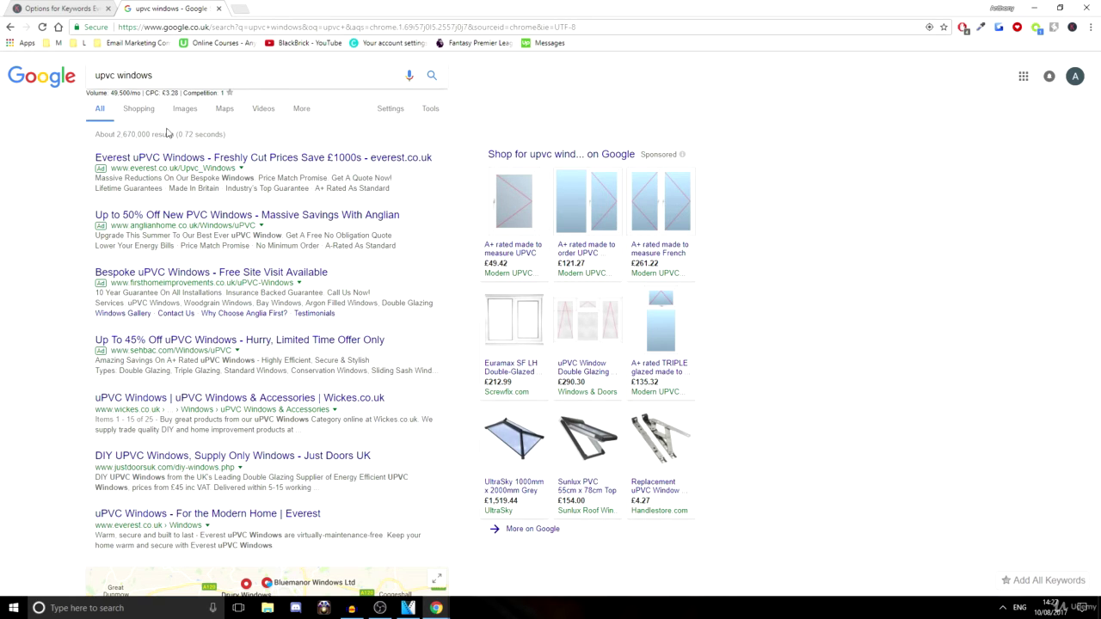
left_click(39, 27)
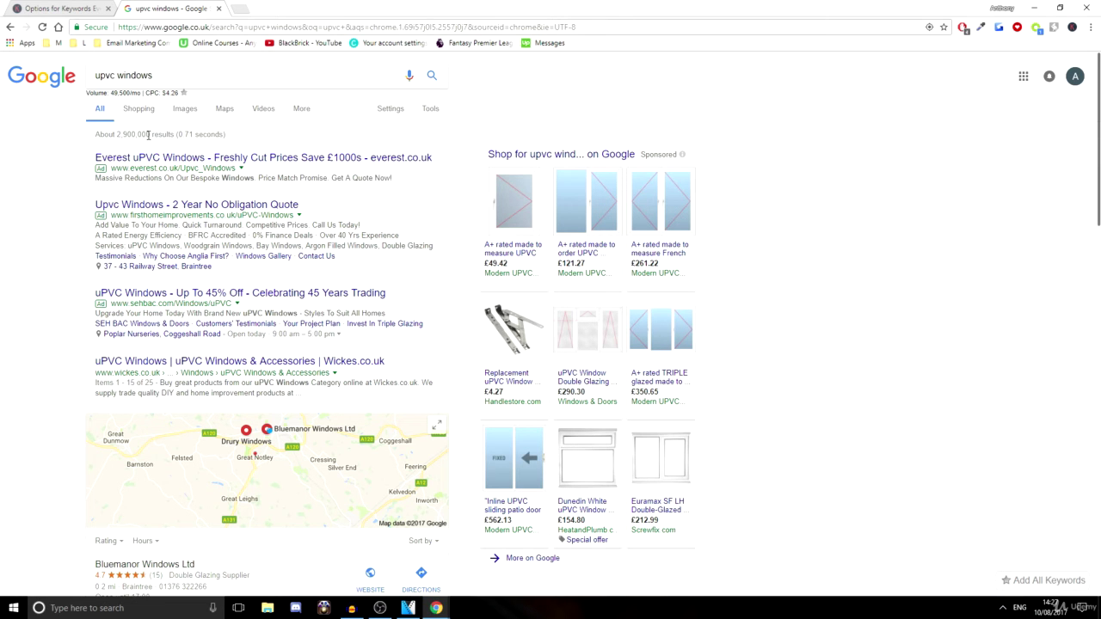
left_click_drag(155, 94, 179, 95)
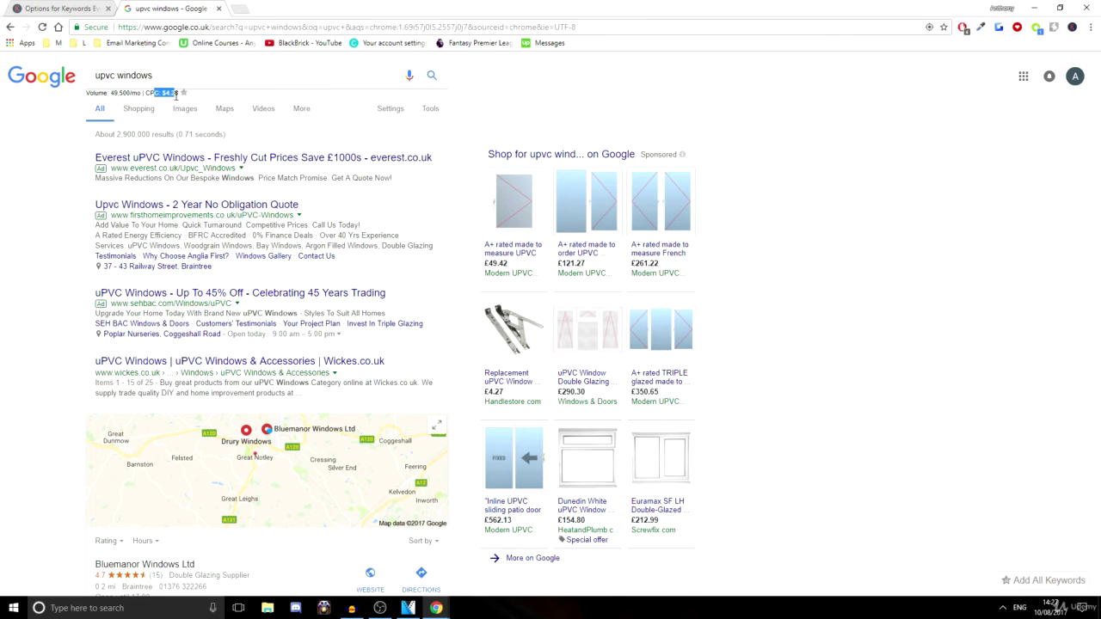
left_click(90, 206)
left_click(55, 160)
Step: Examine the monthly volume and CPC of the searches related to "upvc windows"
scroll(104, 236, "down", 20)
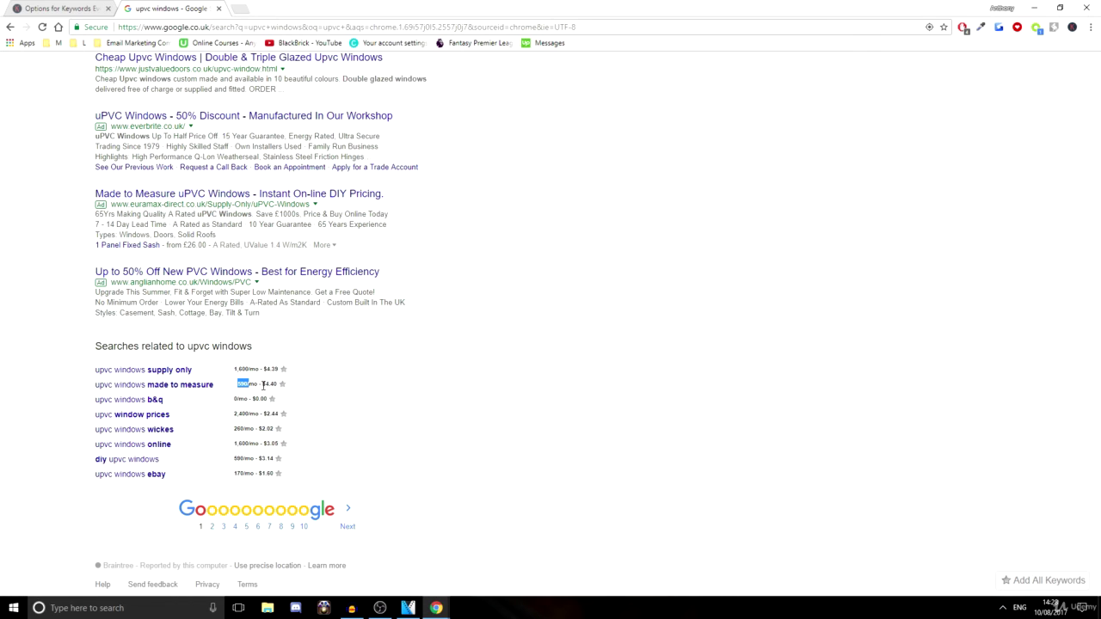
left_click(464, 399)
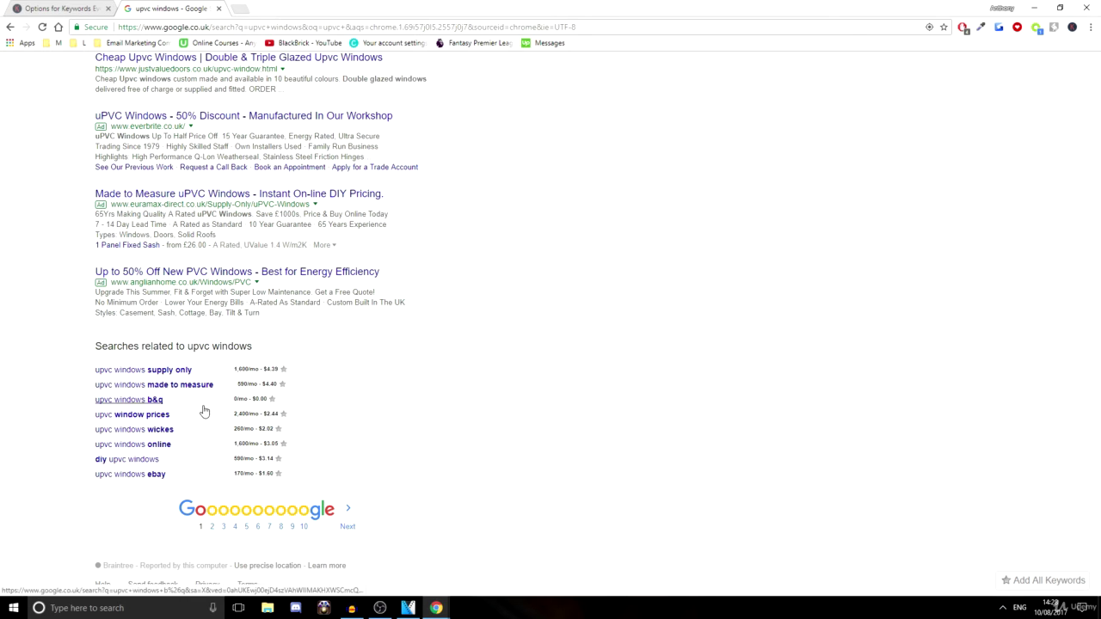
scroll(297, 404, "up", 20)
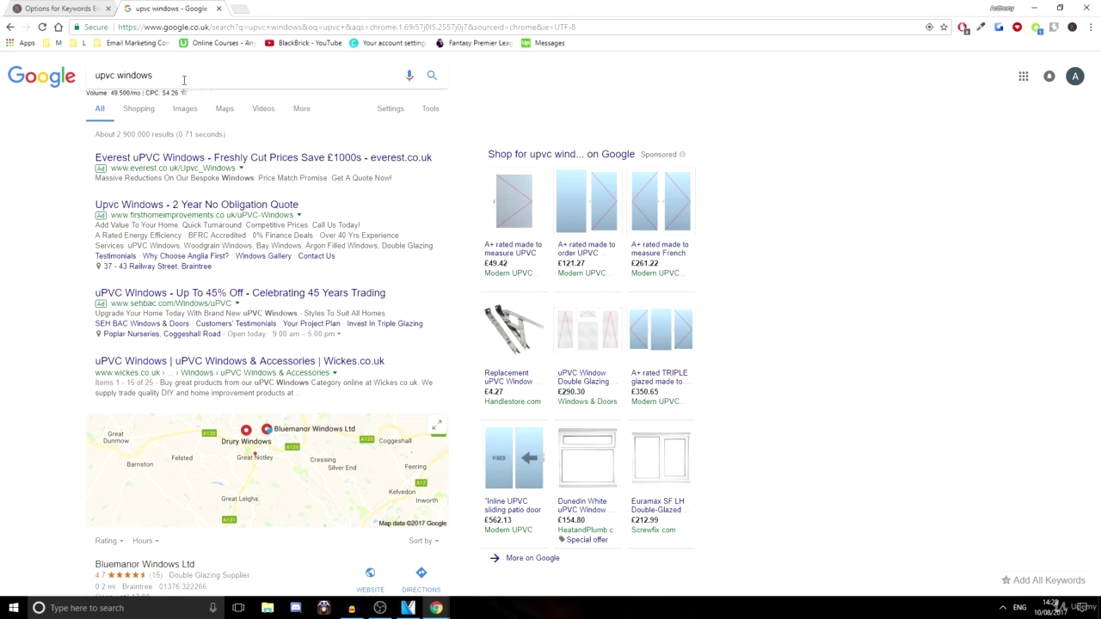
Step: Shorten the query to "windows", search for it and check its monthly volume and CPC
left_click(119, 78)
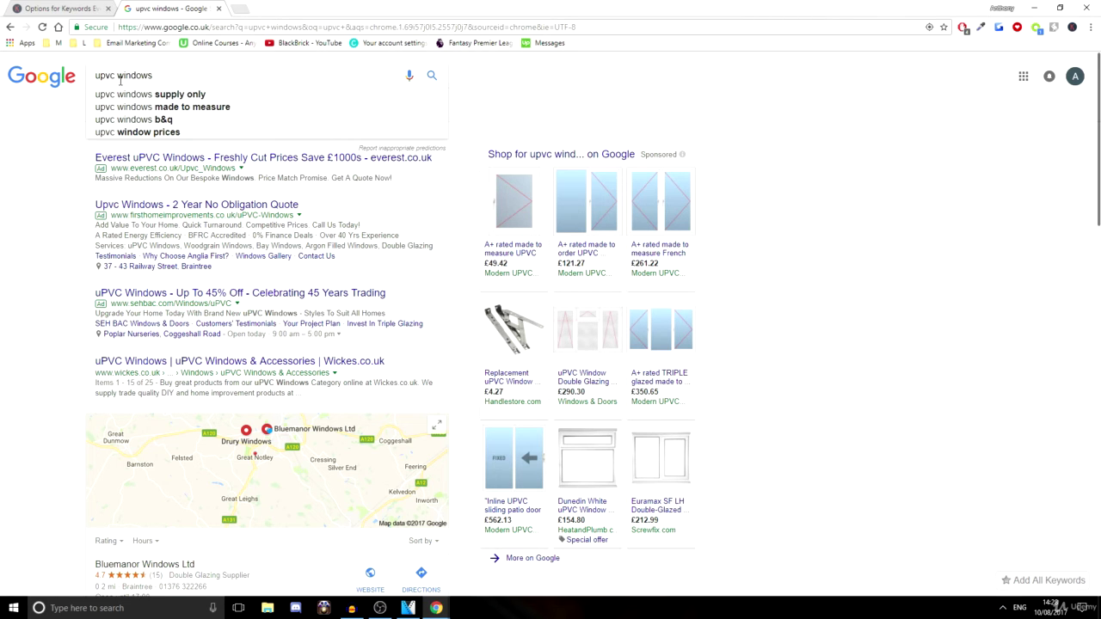
key("BackSpace")
key("BackSpace")
key("BackSpace")
key("BackSpace")
key("BackSpace")
key("Return")
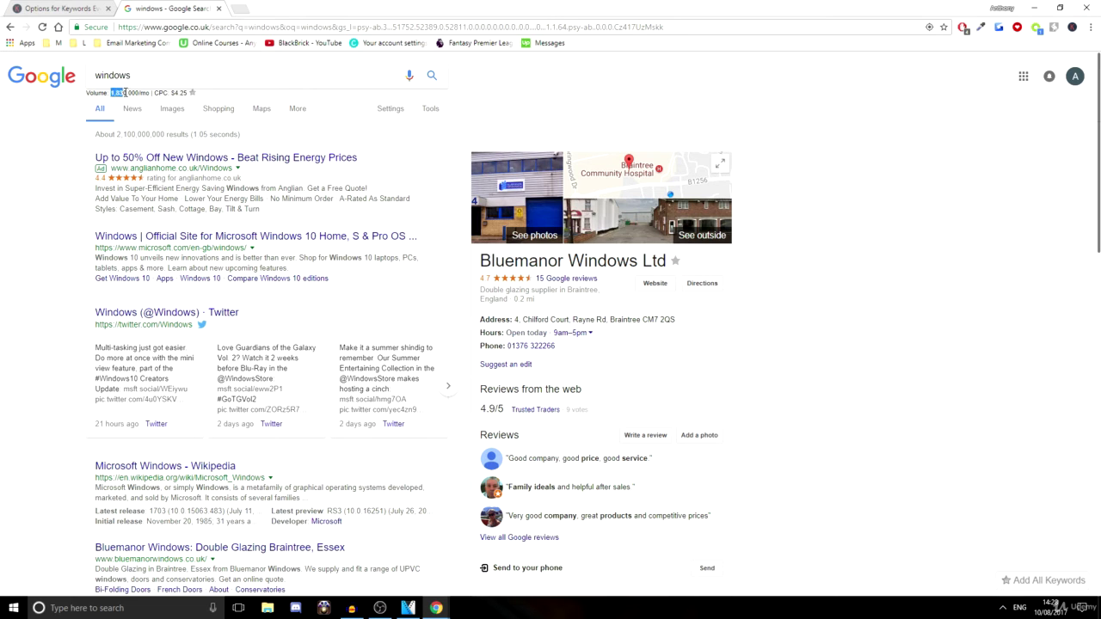
left_click_drag(126, 92, 135, 90)
left_click(148, 96)
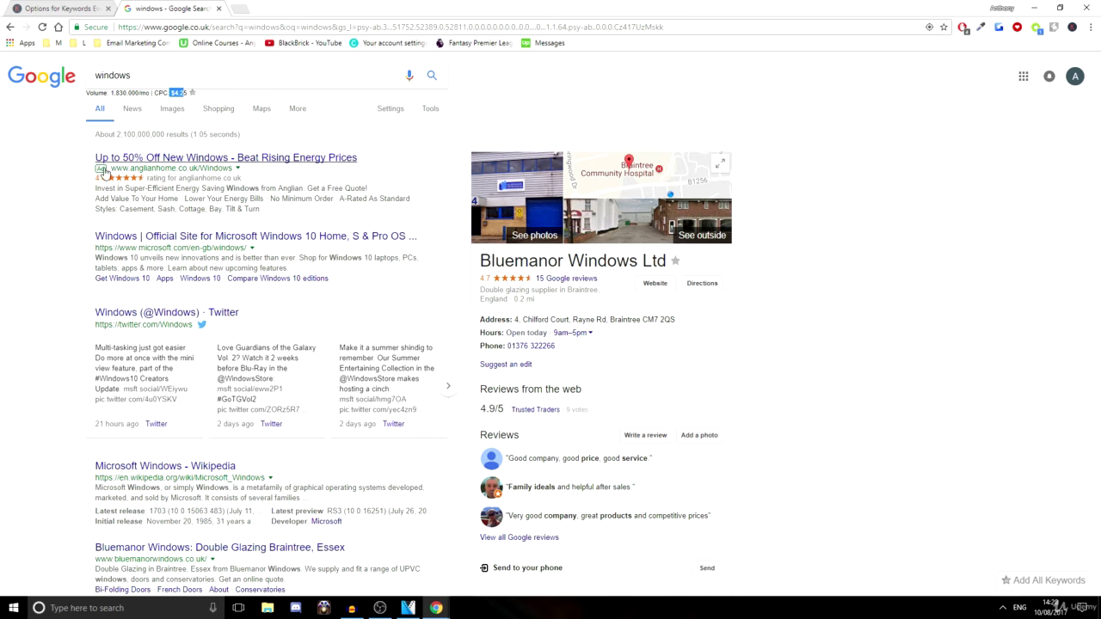
Step: Open the Anglian ad for new windows and view the site's uPVC Windows page
left_click(146, 159)
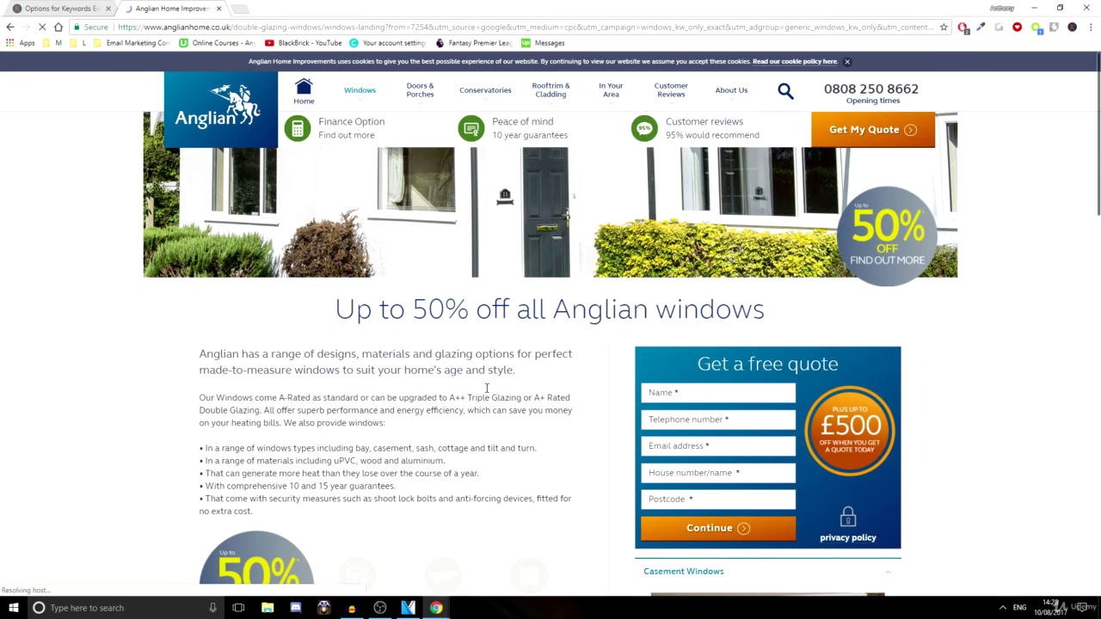
mouse_move(368, 94)
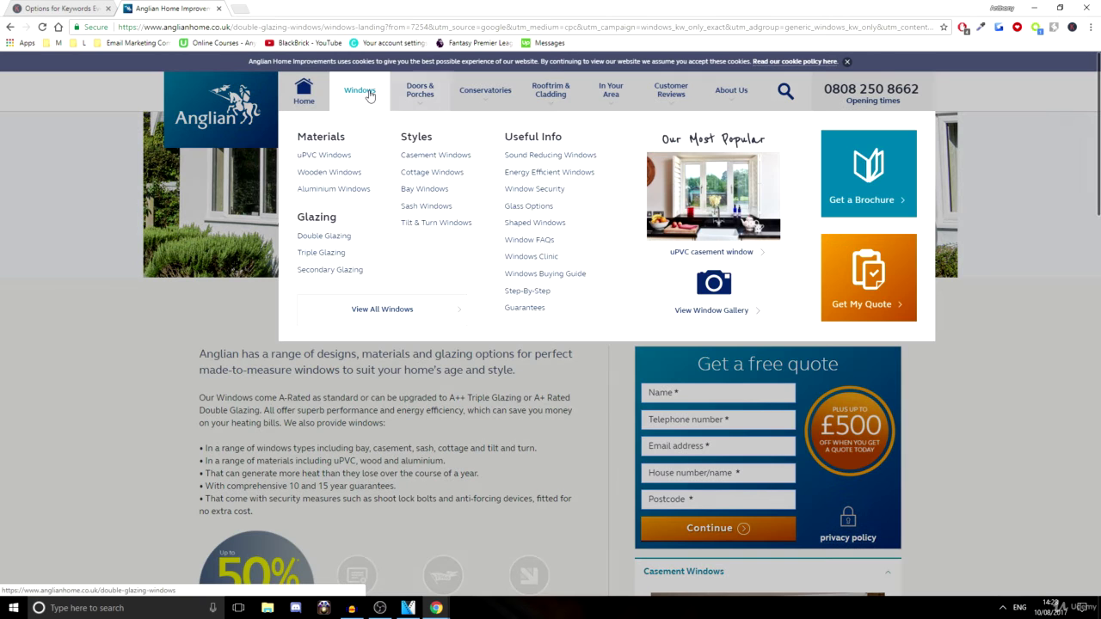
left_click(323, 157)
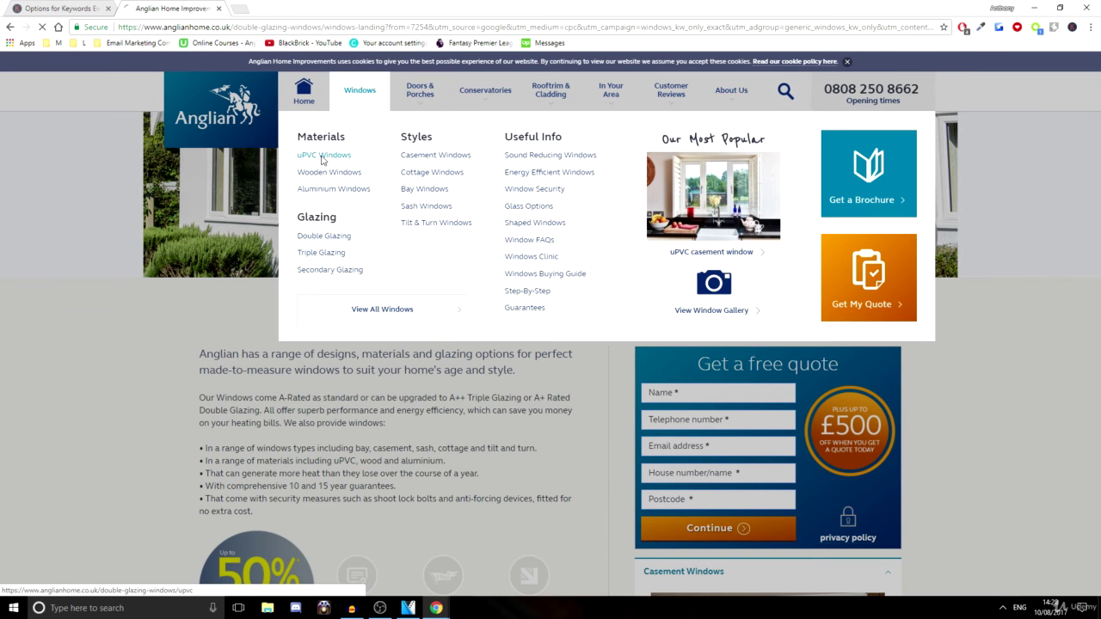
scroll(248, 248, "down", 3)
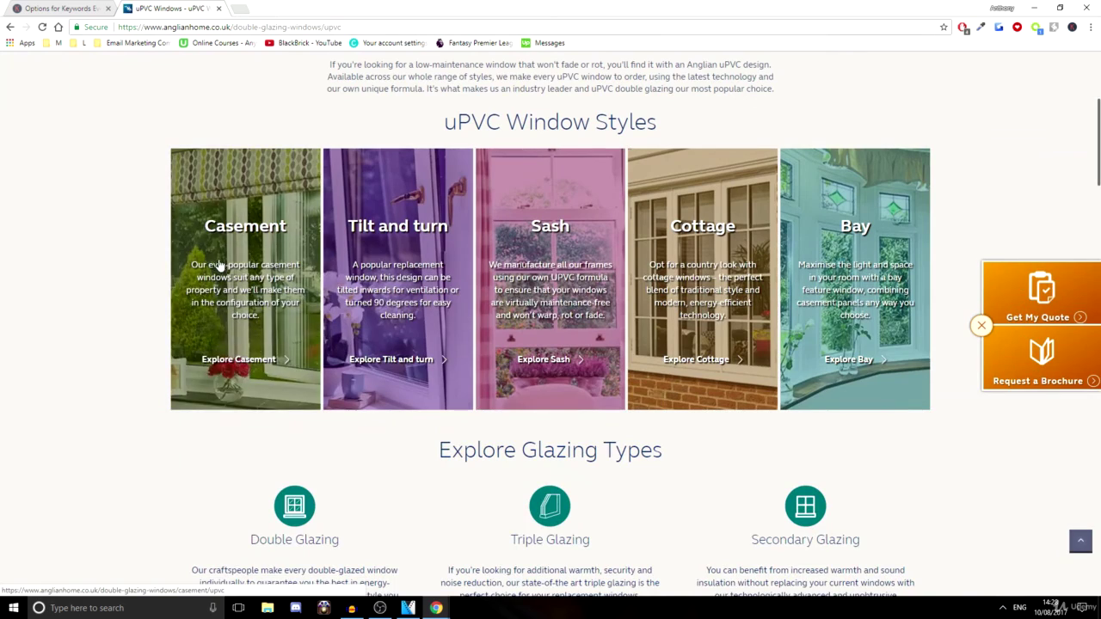
Step: Open the Tilt and turn window style and look through its features, frame options and quote offer
left_click(396, 282)
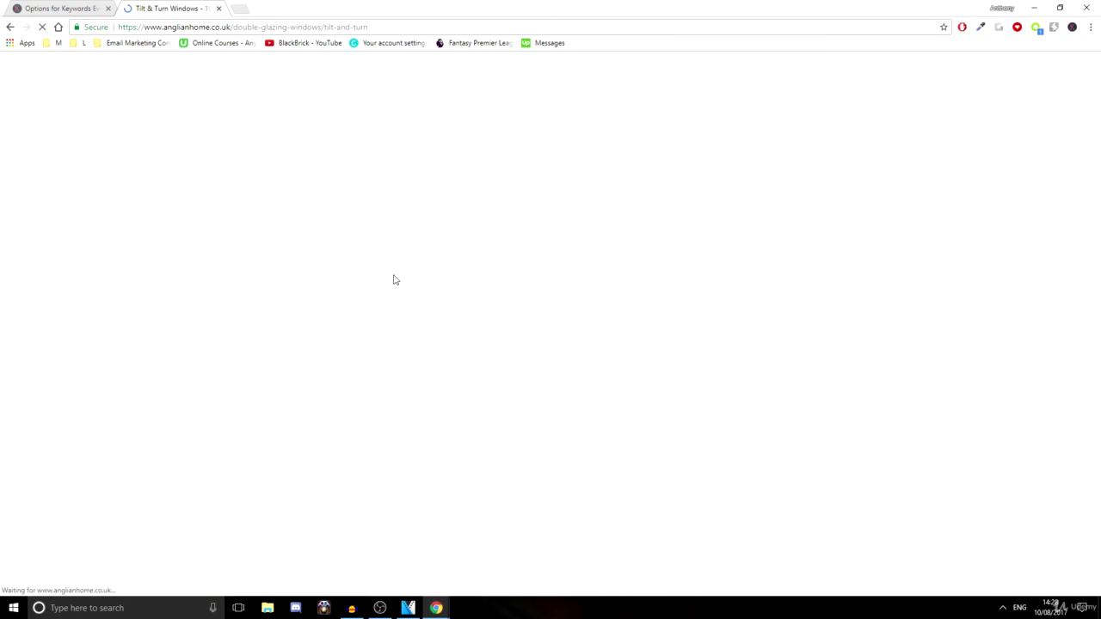
scroll(401, 339, "down", 6)
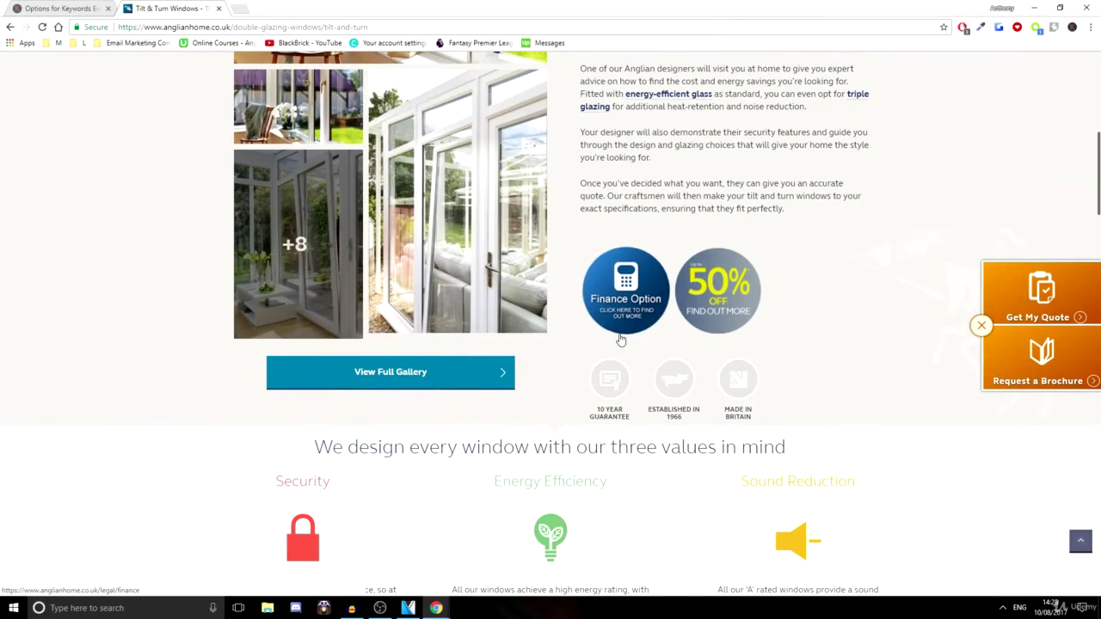
scroll(412, 381, "down", 3)
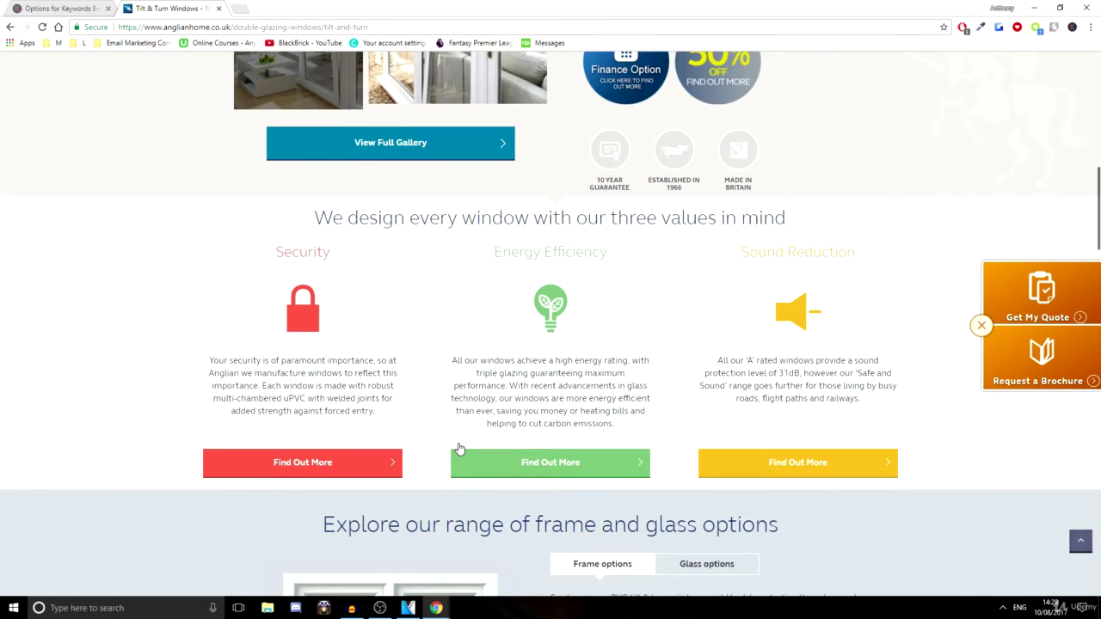
scroll(455, 450, "down", 7)
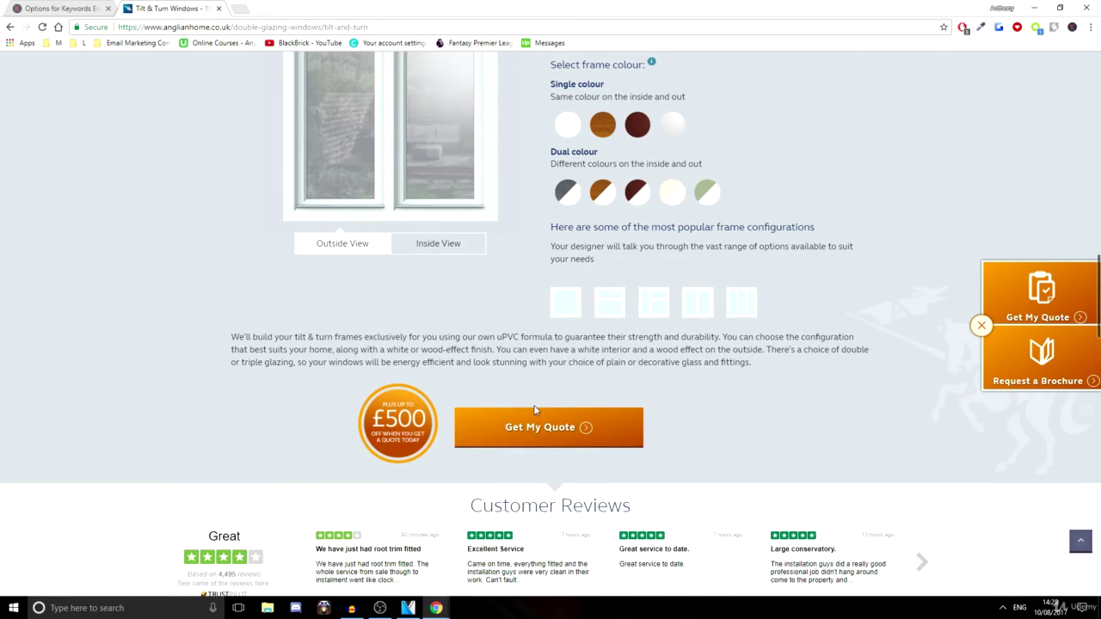
scroll(288, 258, "up", 15)
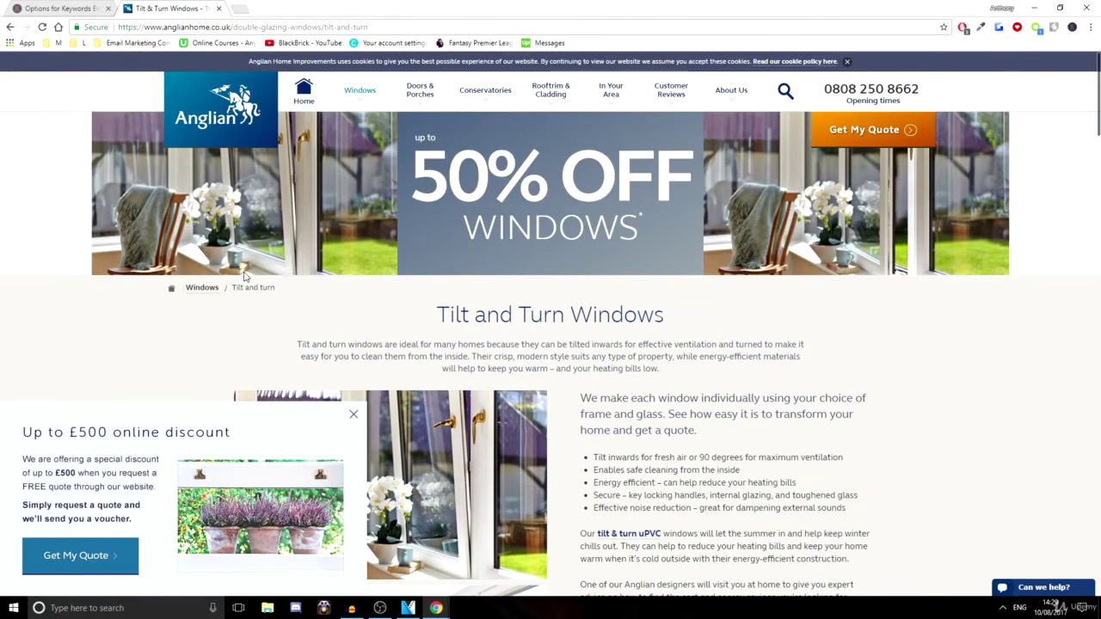
Step: Open the Bargeboards product page under Rooftrim & Cladding and look through its features, reviews and quote offer
mouse_move(550, 91)
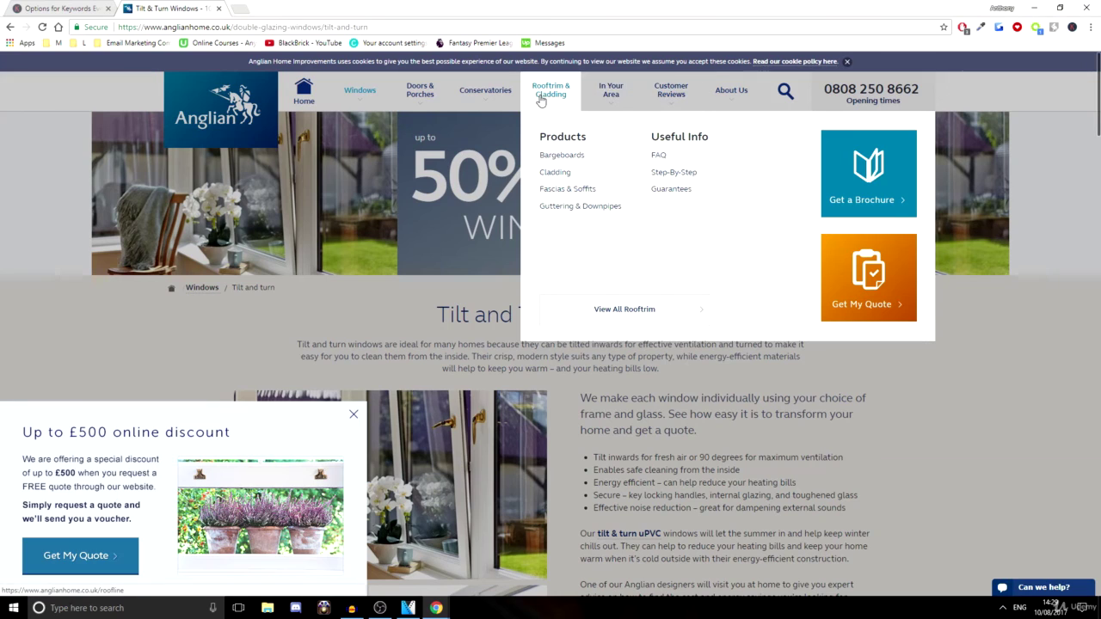
left_click(553, 157)
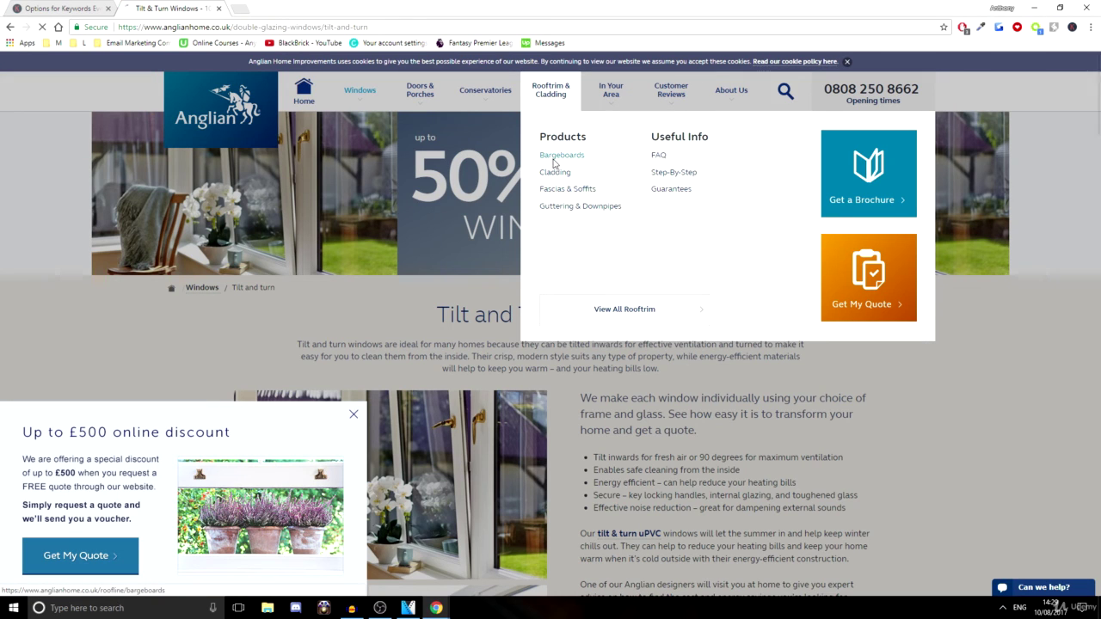
scroll(470, 345, "down", 12)
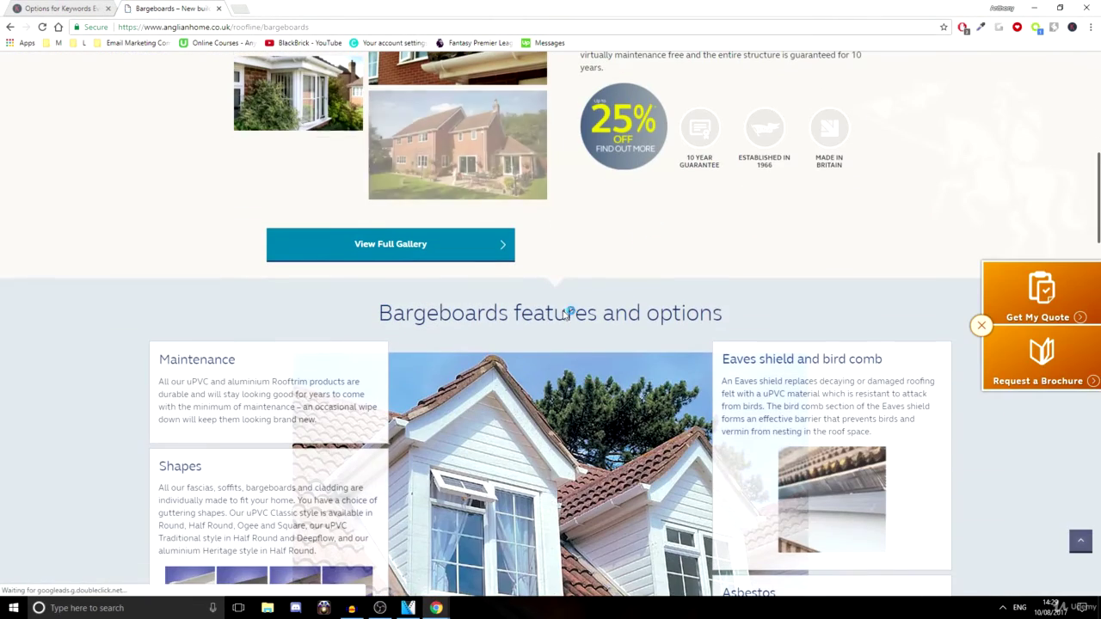
scroll(516, 458, "down", 5)
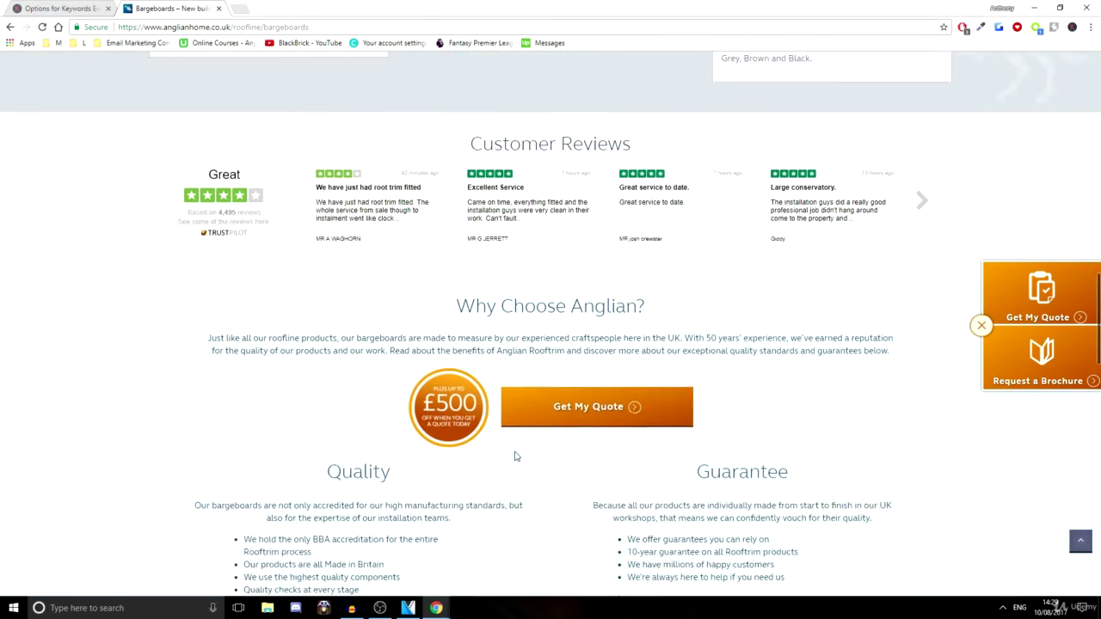
scroll(129, 86, "up", 3)
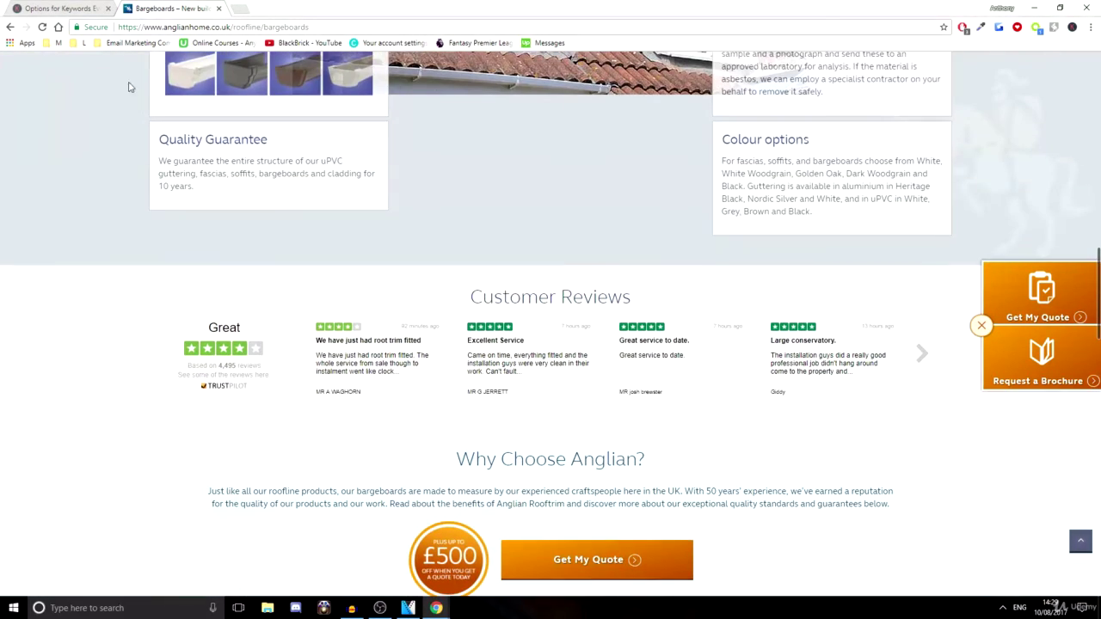
Step: Go back through the Anglian pages to the Google results for "windows"
left_click(11, 27)
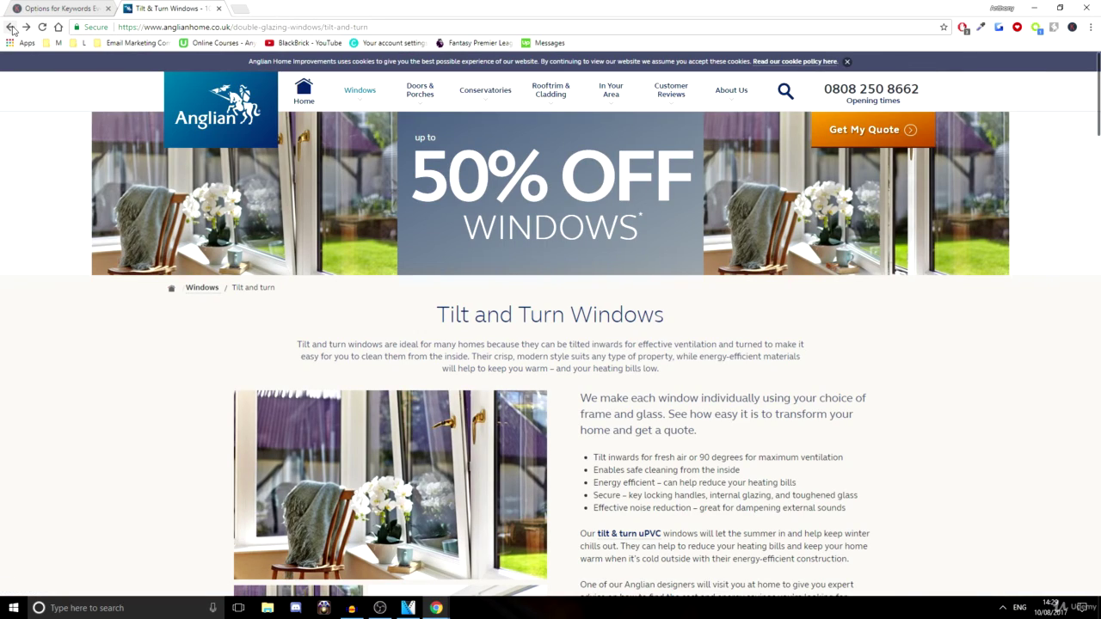
left_click(11, 27)
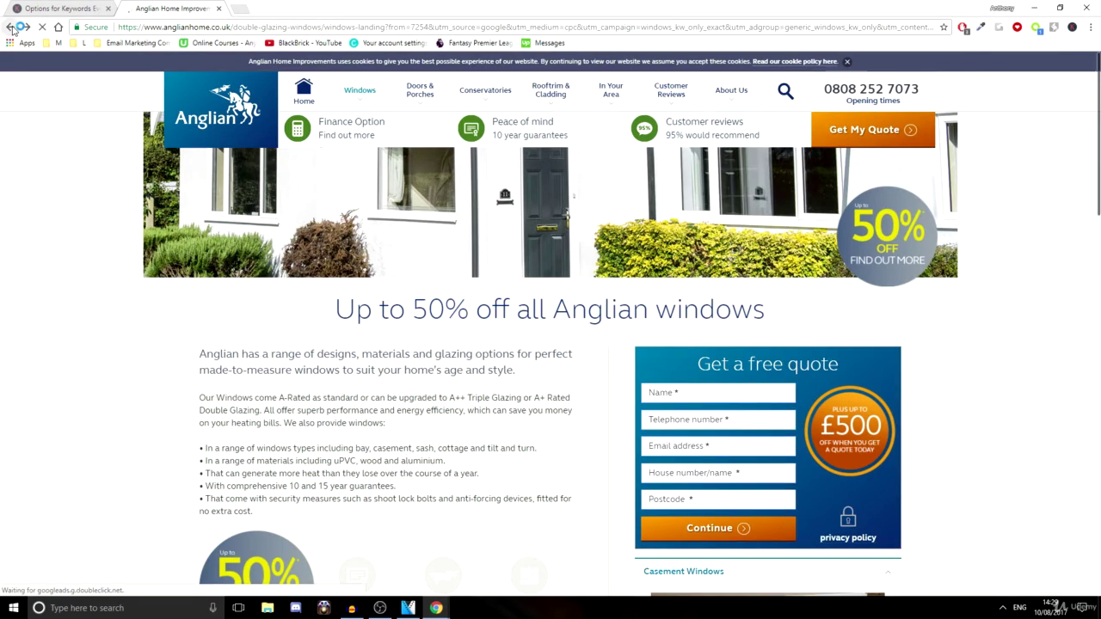
left_click(10, 27)
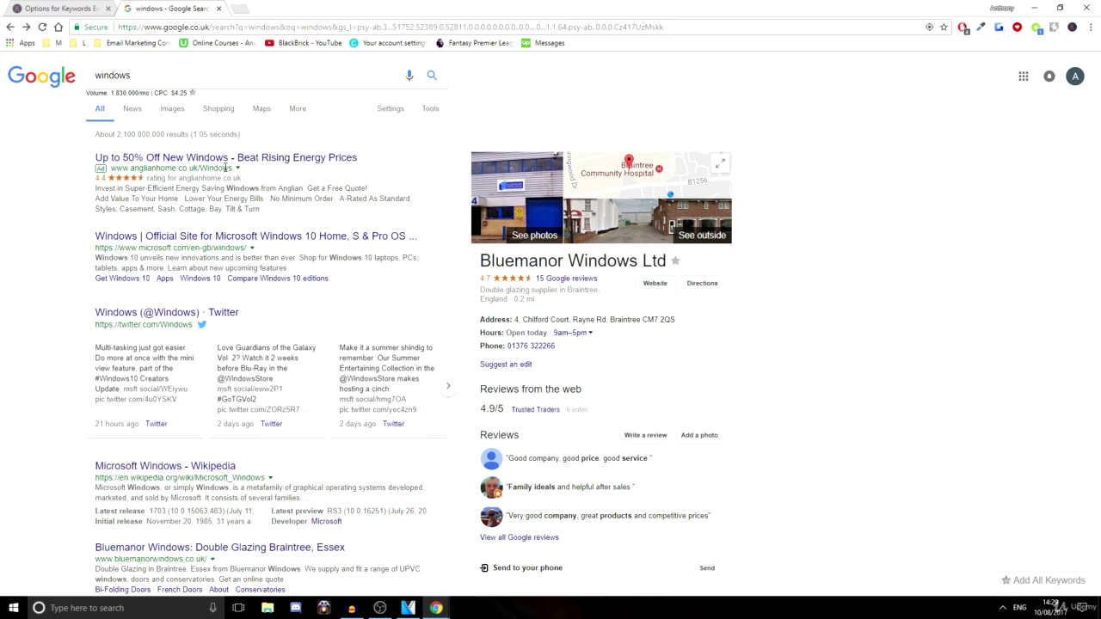
Step: Open the Keywords Everywhere website from the extension's Chrome Web Store listing, and close the options and store pages
left_click(47, 5)
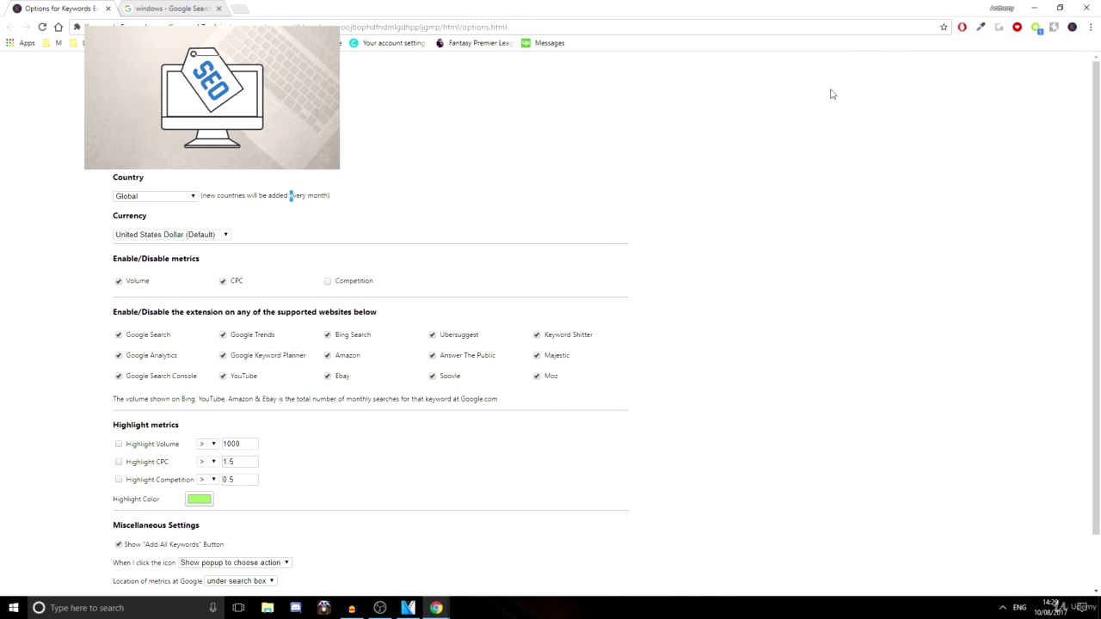
left_click(1073, 28)
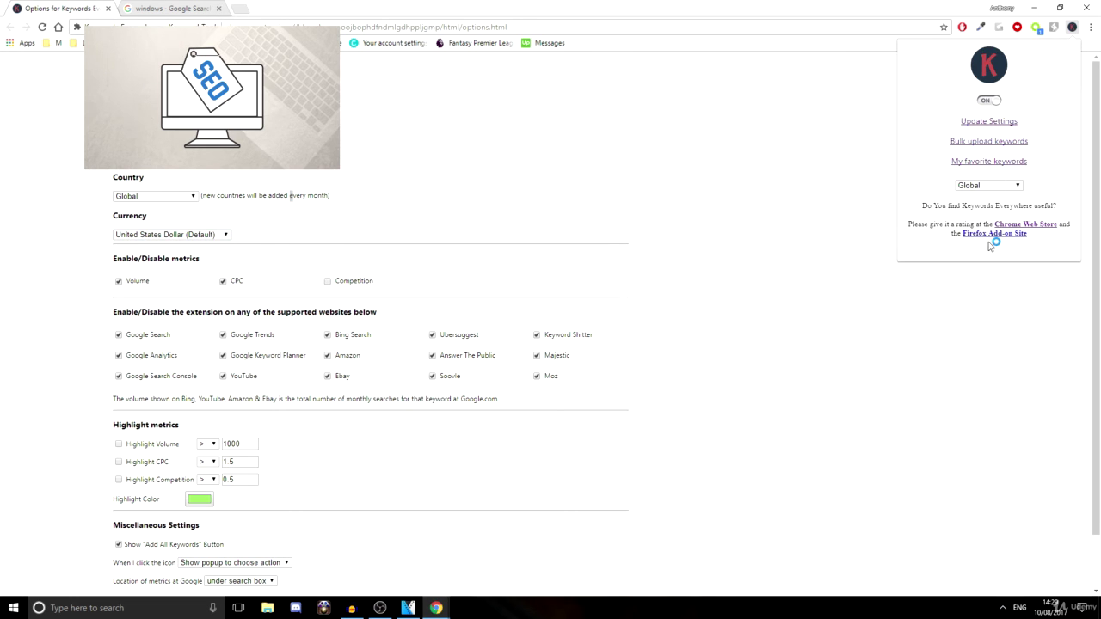
left_click(1029, 223)
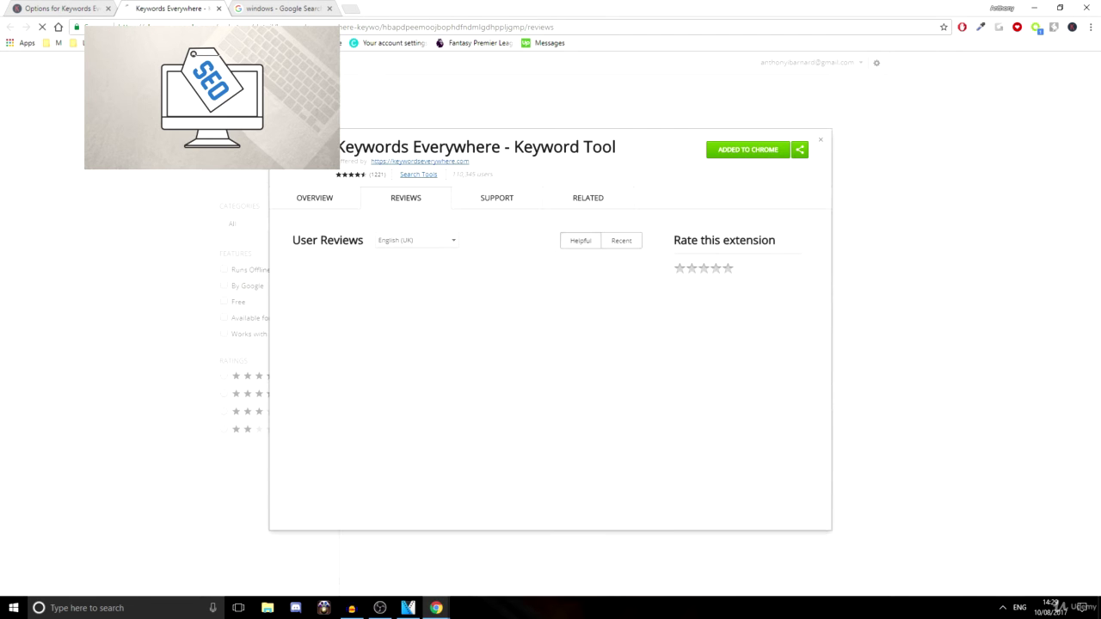
left_click(429, 163)
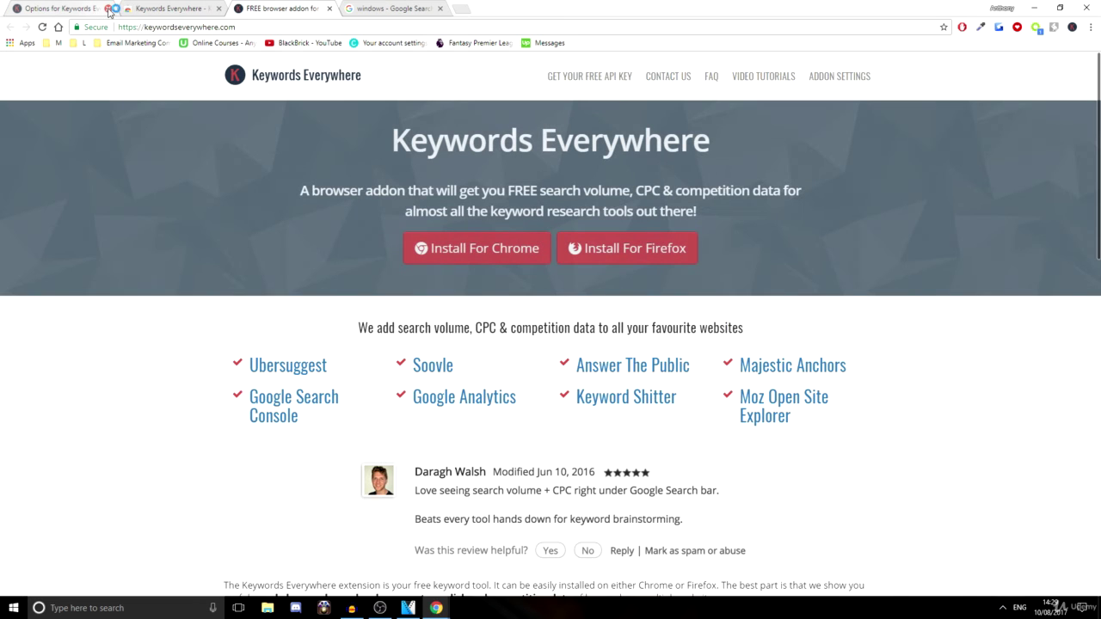
left_click(108, 9)
left_click(107, 9)
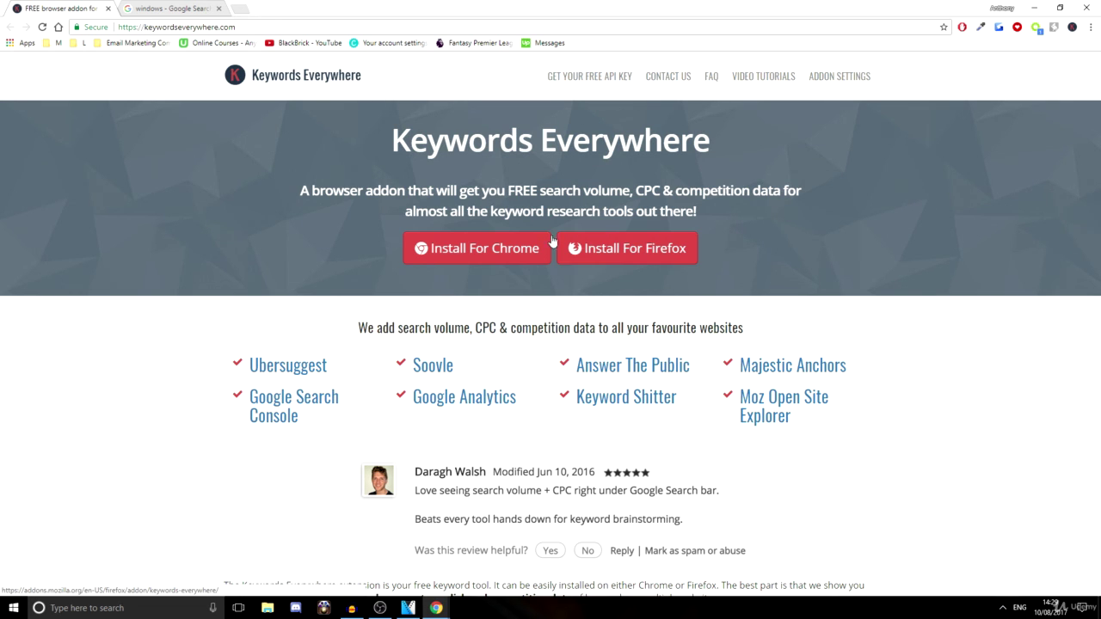
Step: Examine how Keywords Everywhere works and the list of websites it currently supports
scroll(357, 360, "down", 7)
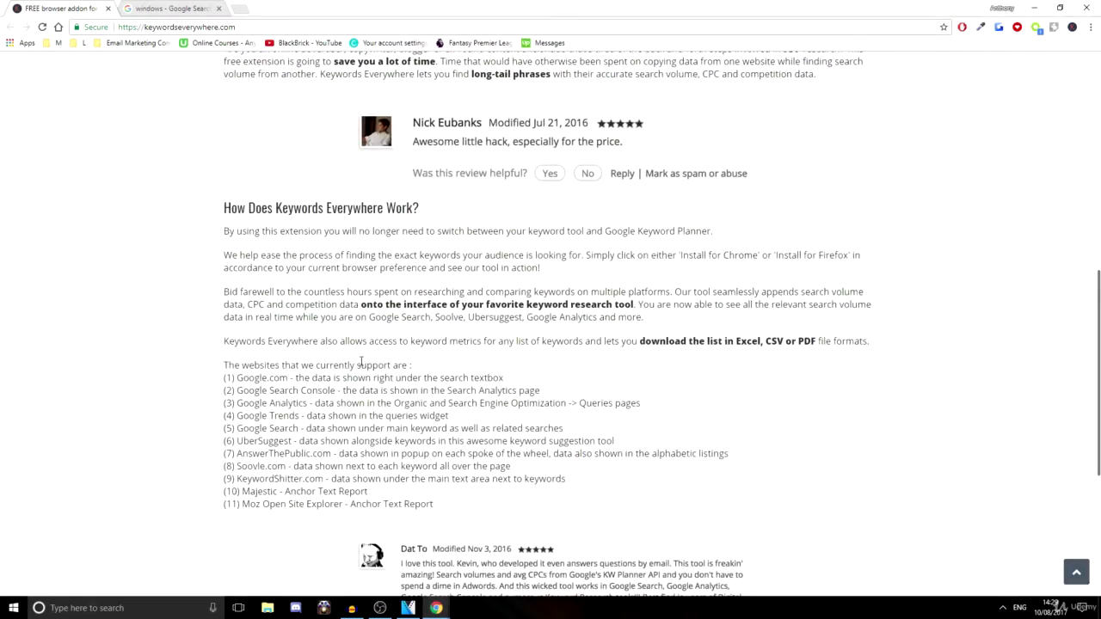
scroll(361, 362, "down", 4)
scroll(221, 296, "up", 4)
scroll(301, 325, "down", 1)
scroll(301, 325, "down", 2)
left_click_drag(415, 334, 254, 207)
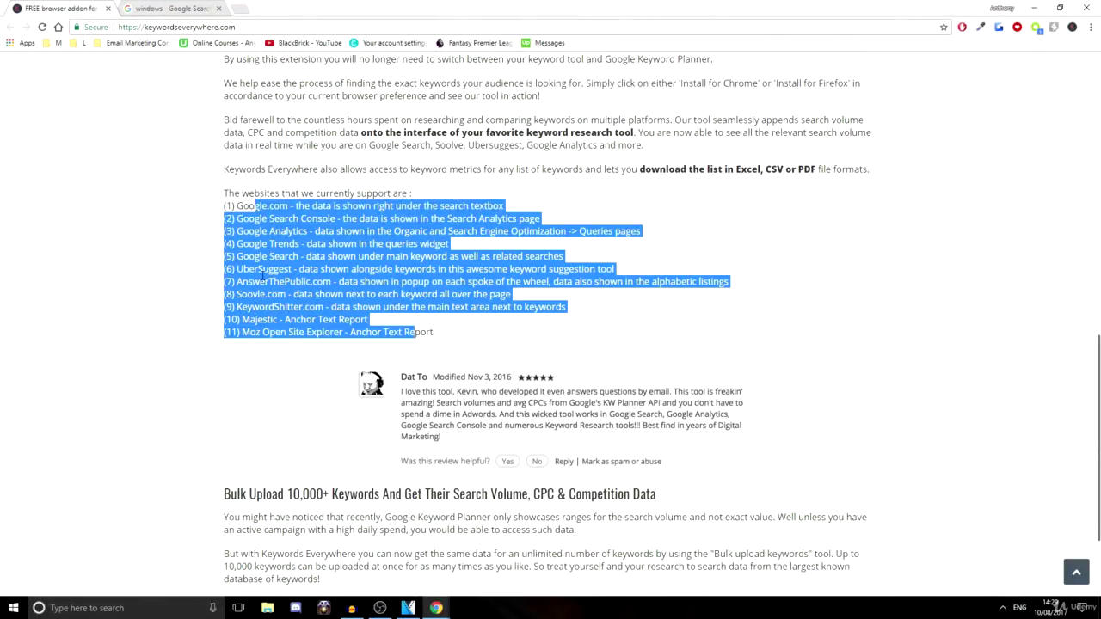
left_click(200, 335)
scroll(201, 334, "down", 3)
scroll(229, 363, "up", 10)
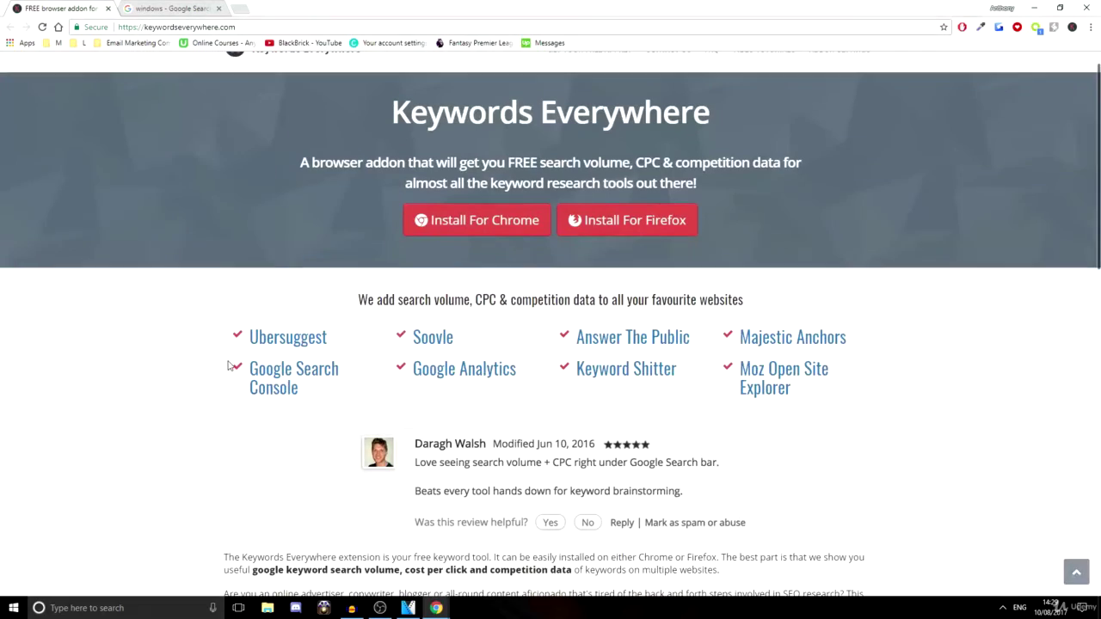
scroll(230, 366, "up", 1)
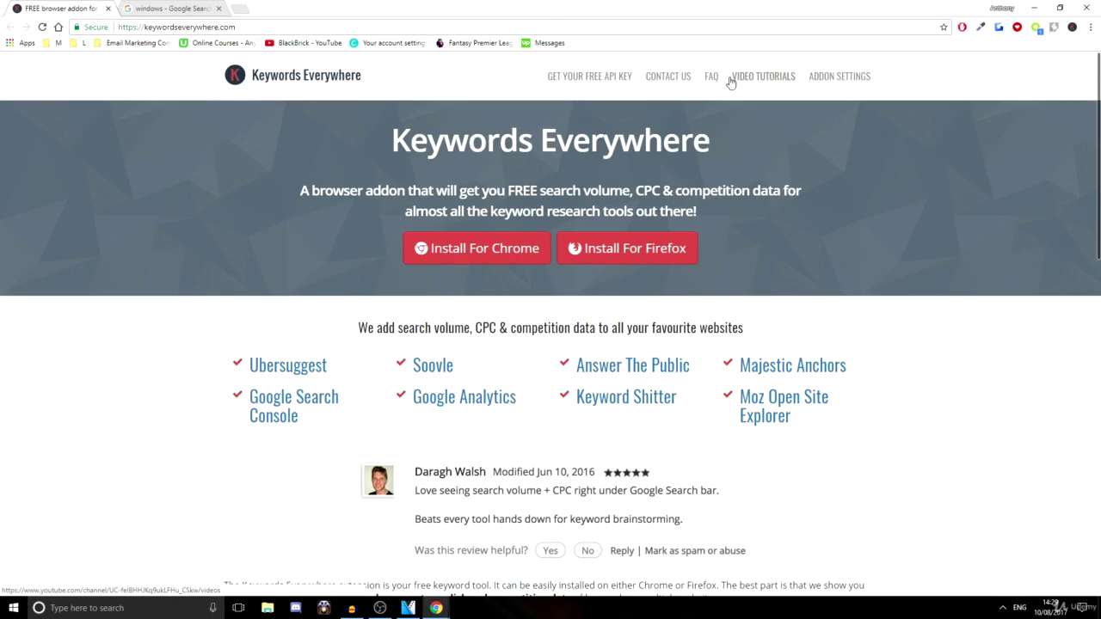
Step: Open the addon settings and the video tutorials from the Keywords Everywhere website, keeping the website's home page in view
left_click(811, 77)
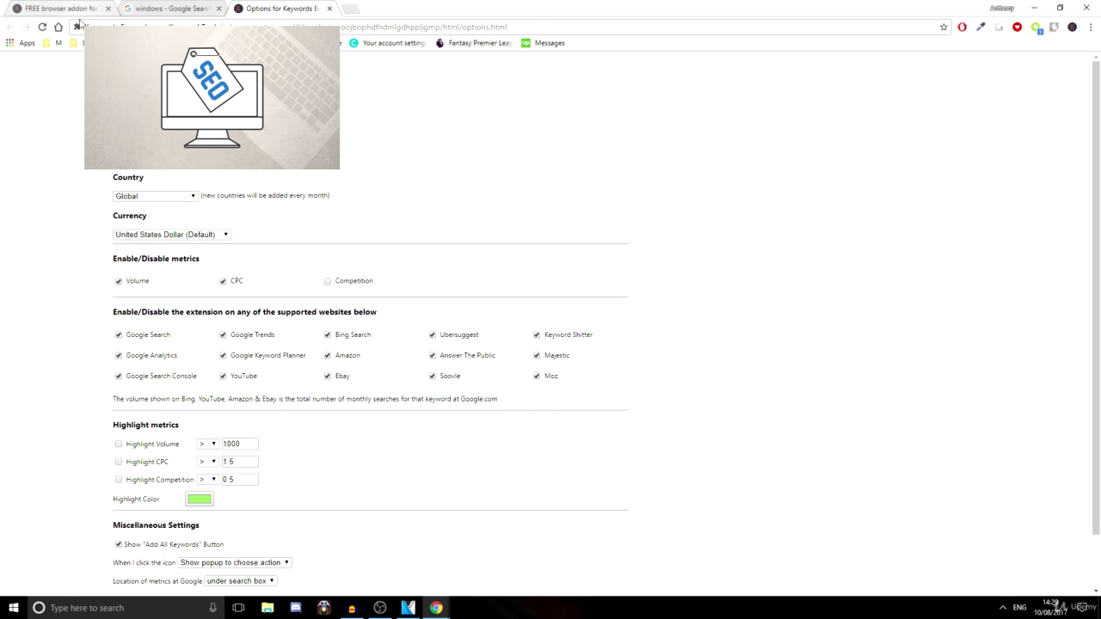
left_click(48, 7)
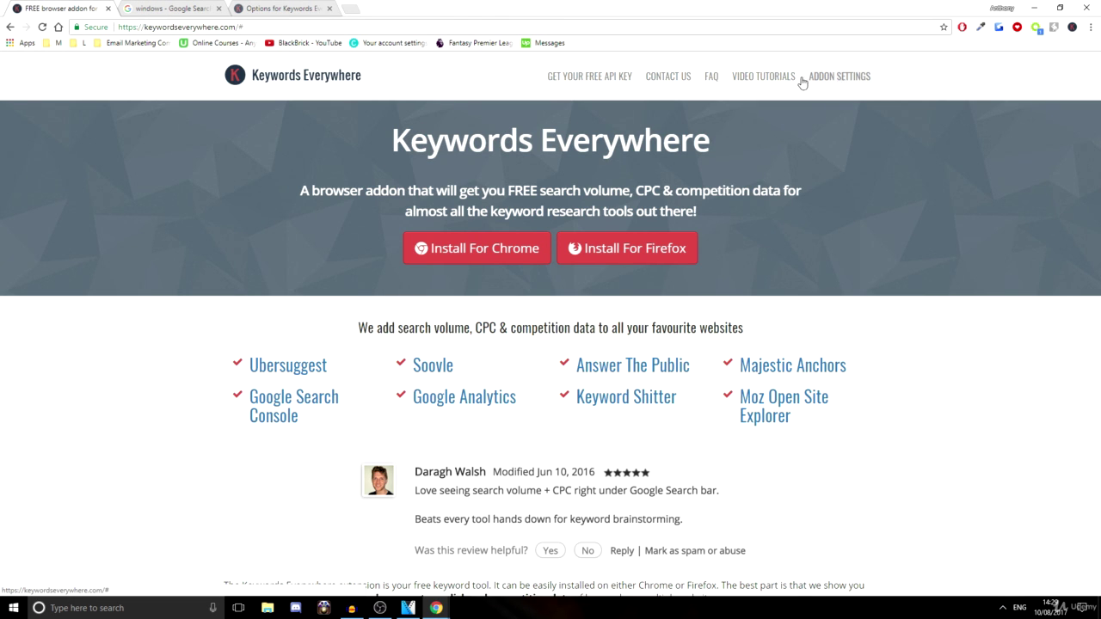
left_click(742, 83)
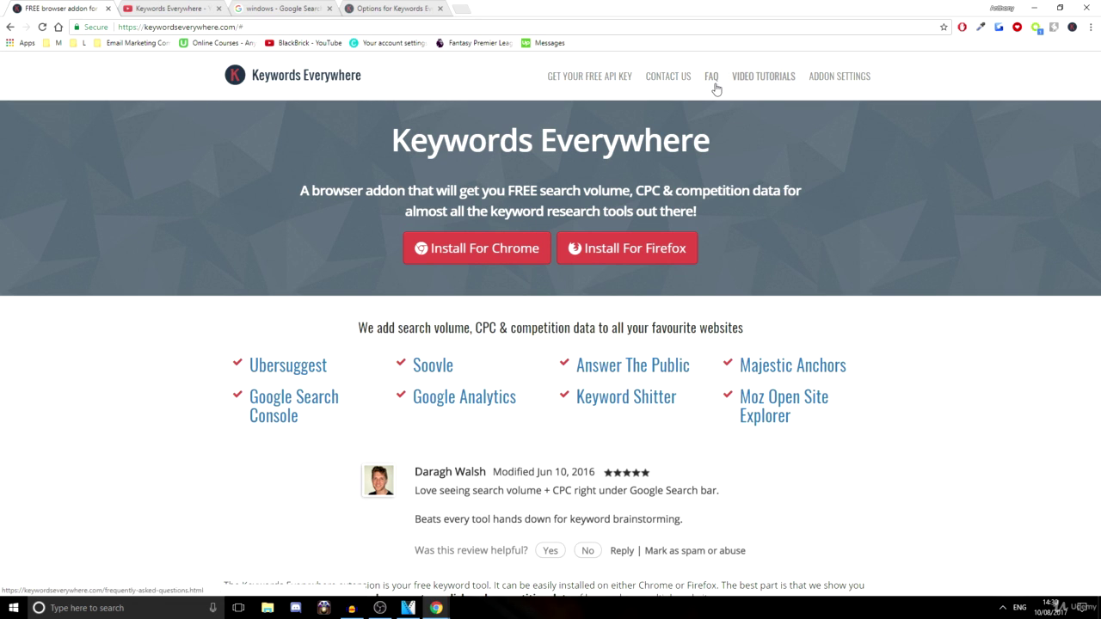